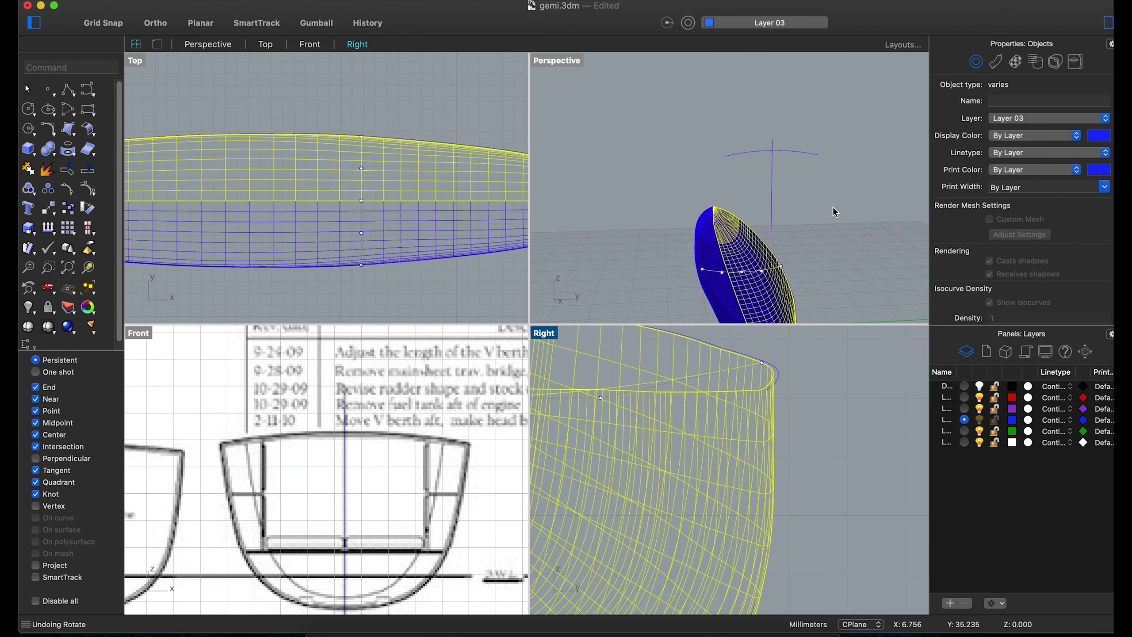
Try to move the two deck guide curves above the hull to Layer 02.
left_click(783, 214)
right_click(948, 407)
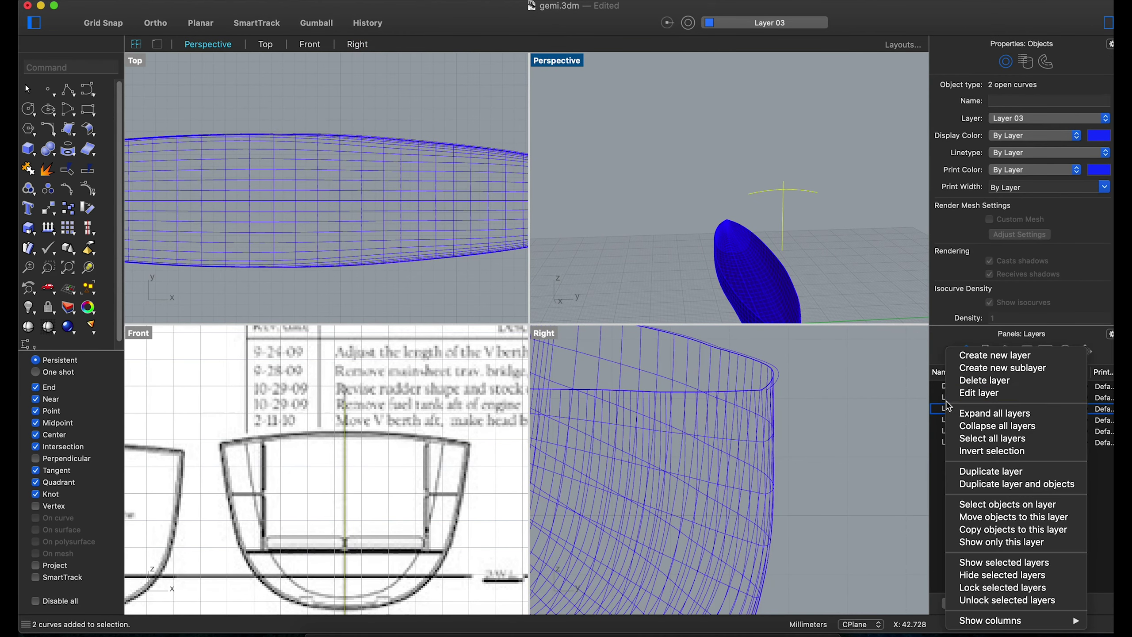
left_click(987, 517)
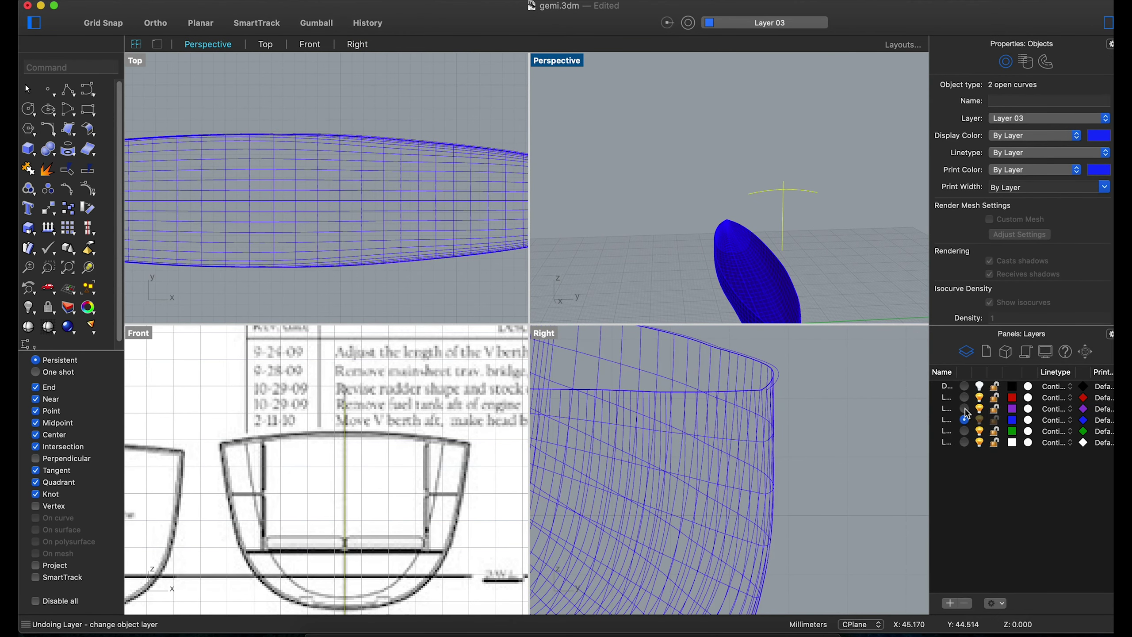
Orient a copy of the arched deck curve with 3D scaling, mapping its endpoints to knots on the hull's two opposite top edges.
key("Escape")
right_click_drag(784, 250, 765, 212)
type("Or")
key("Return")
key("Escape")
right_click(754, 190)
left_click(772, 205)
left_click(856, 184)
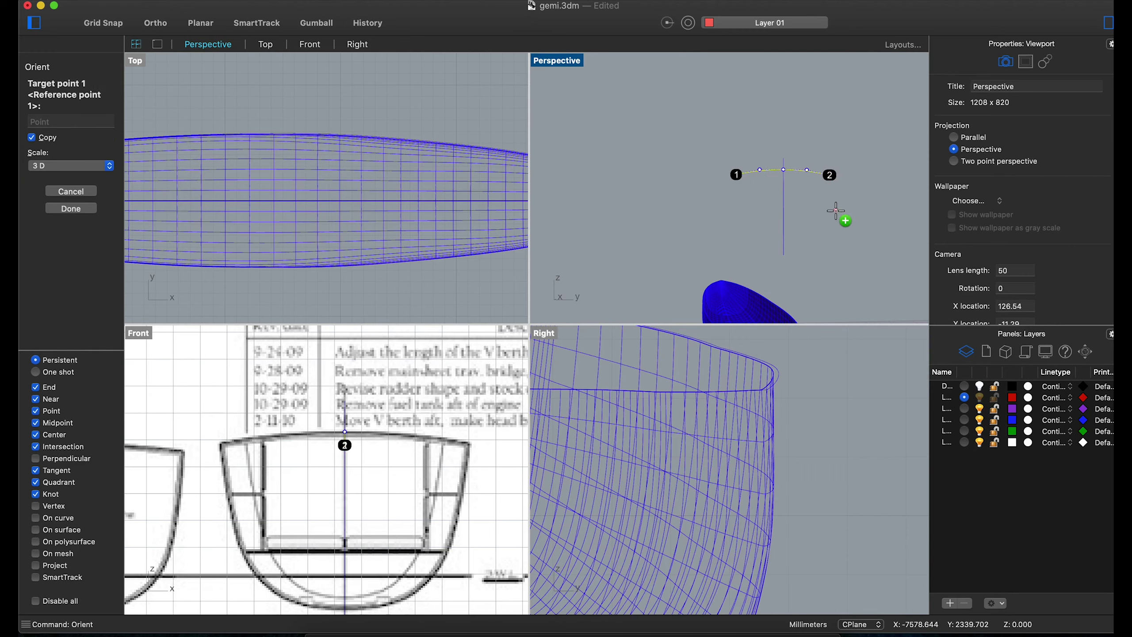
scroll(709, 304, "up", 2)
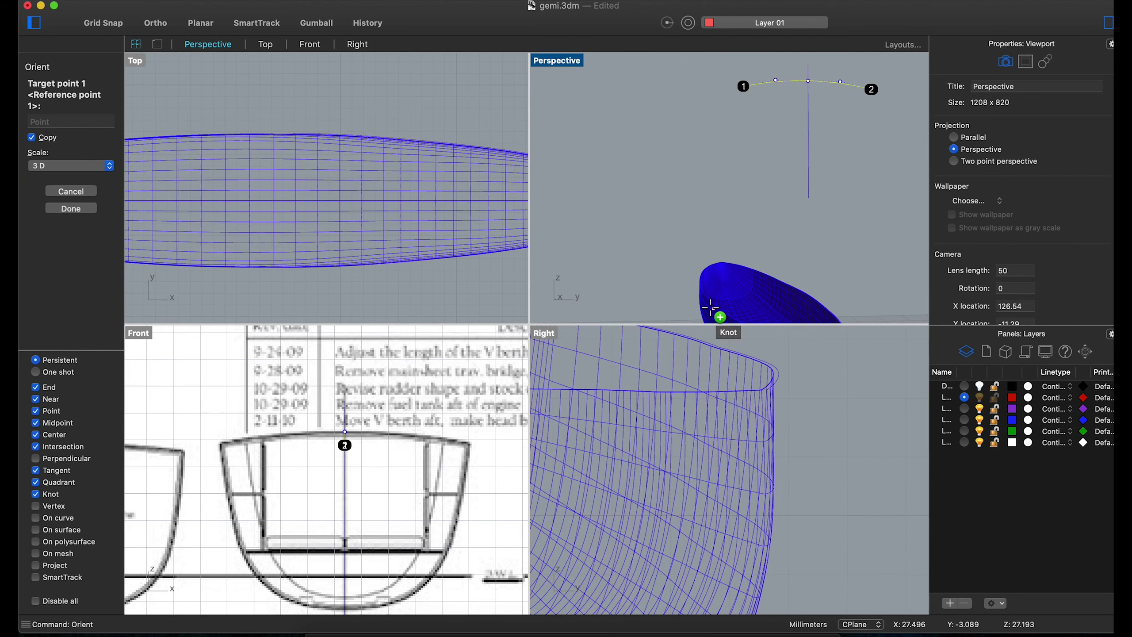
left_click(709, 301)
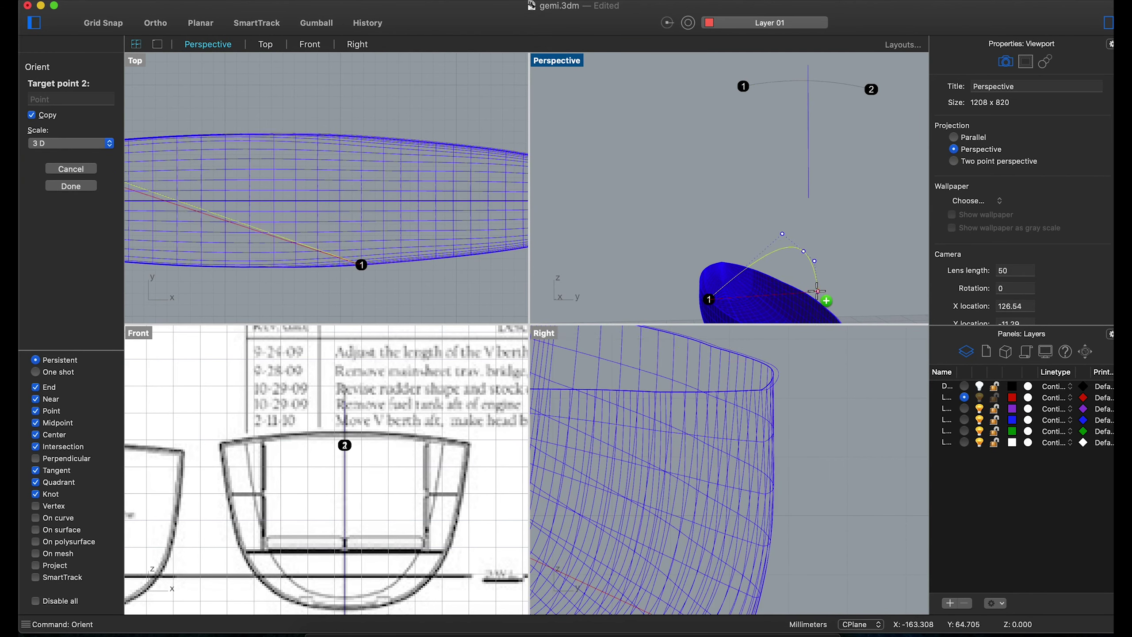
scroll(811, 294, "up", 2)
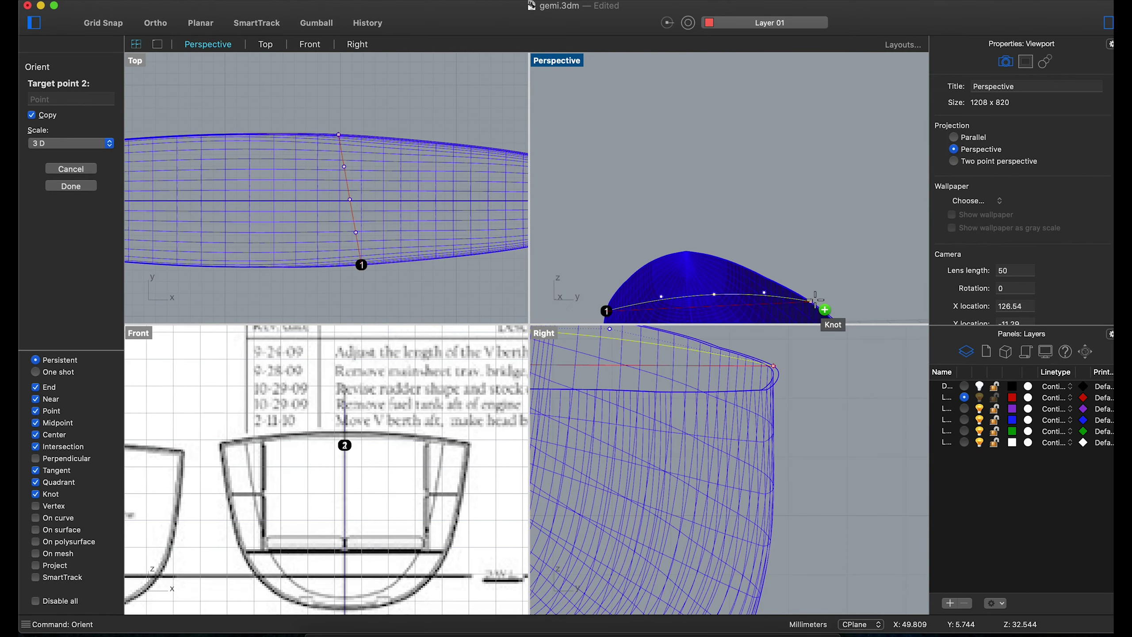
left_click(819, 305)
right_click_drag(829, 298, 828, 270)
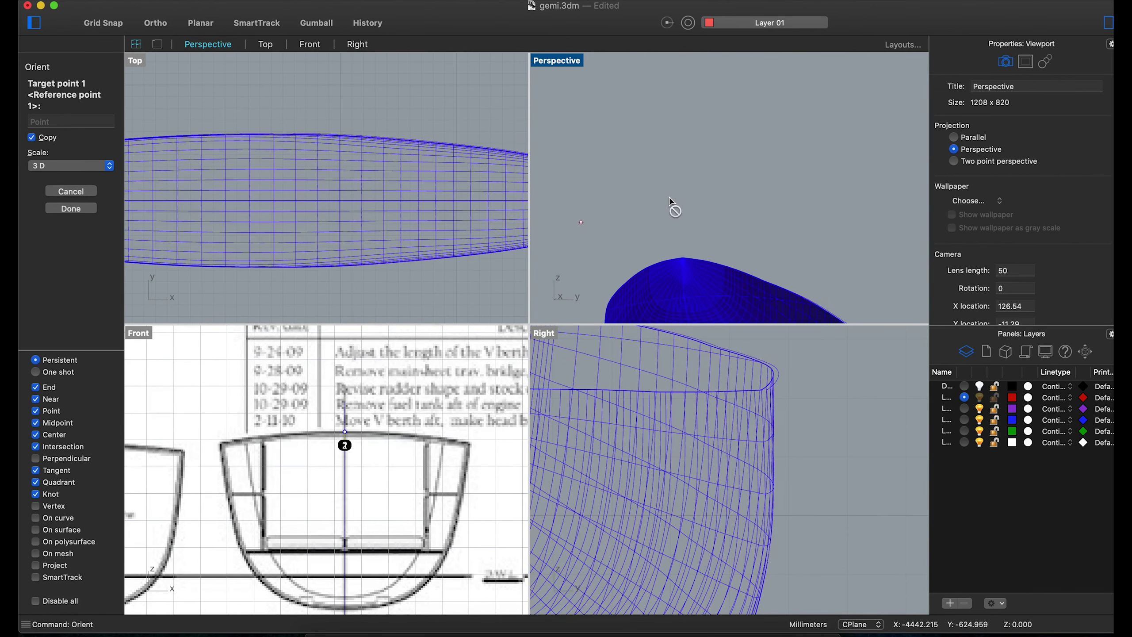
key("Escape")
left_click(787, 266)
scroll(701, 380, "down", 5)
key("super+shift+e")
right_click_drag(749, 178, 800, 185)
left_click(804, 186)
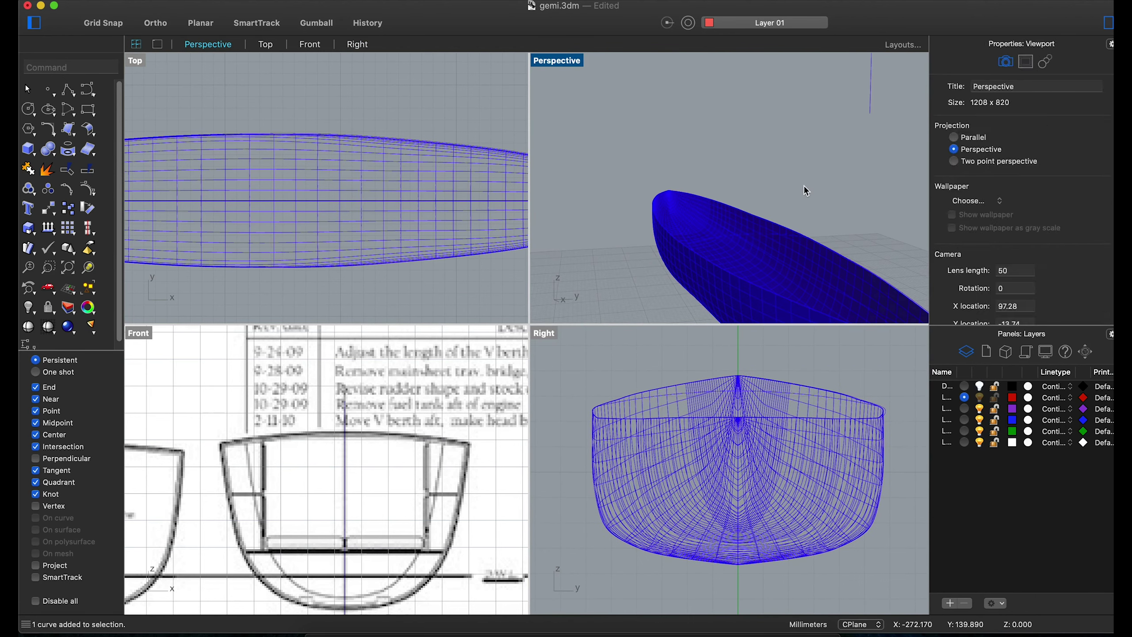
type("Net")
key("Return")
left_click(730, 276)
left_click(763, 290)
left_click(842, 248)
left_click(872, 265)
key("Return")
key("Escape")
Create the deck as a network surface between the hull's two top edges, with 0.001 edge tolerance and position matching at A and C.
key("Return")
left_click(740, 260)
left_click(767, 282)
scroll(817, 255, "up", 5)
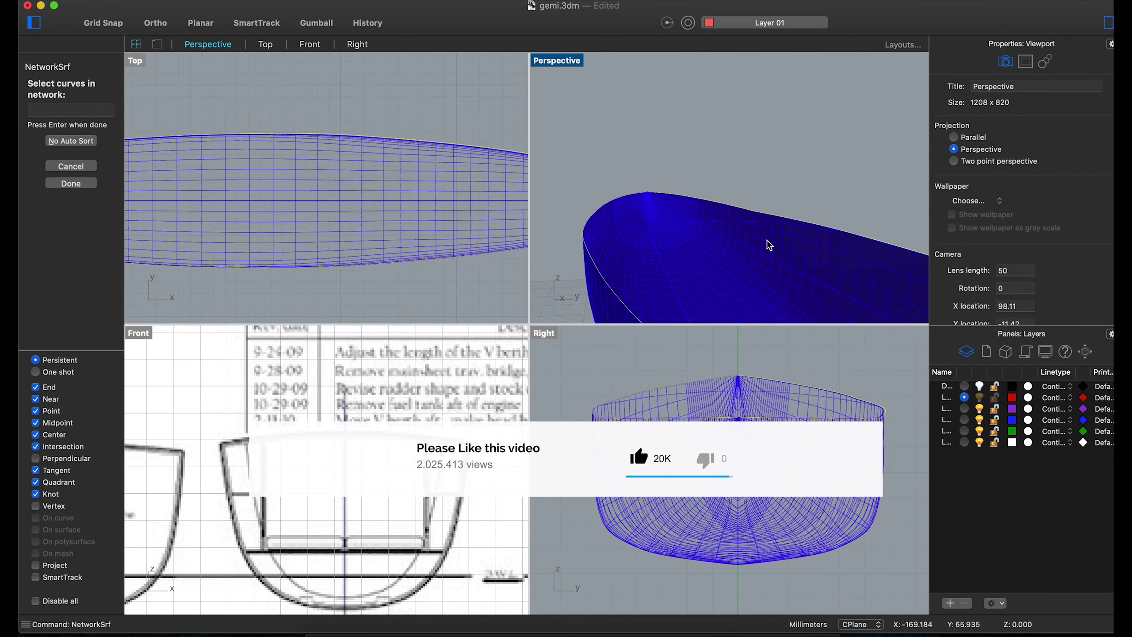
key("Return")
scroll(744, 134, "down", 5)
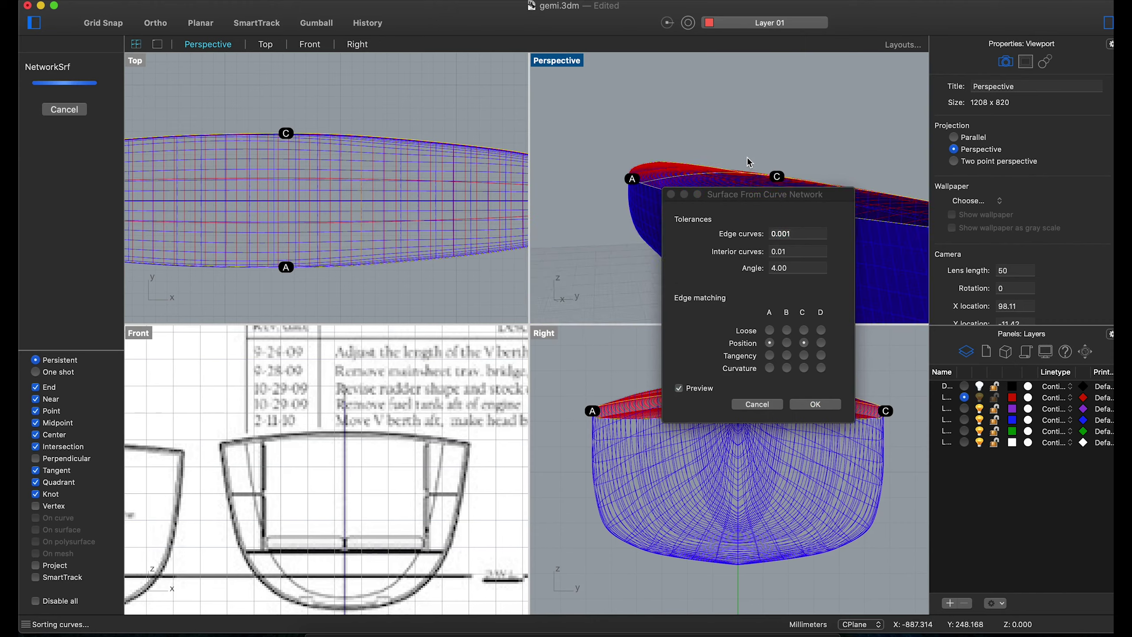
key("Return")
right_click_drag(744, 134, 424, 219)
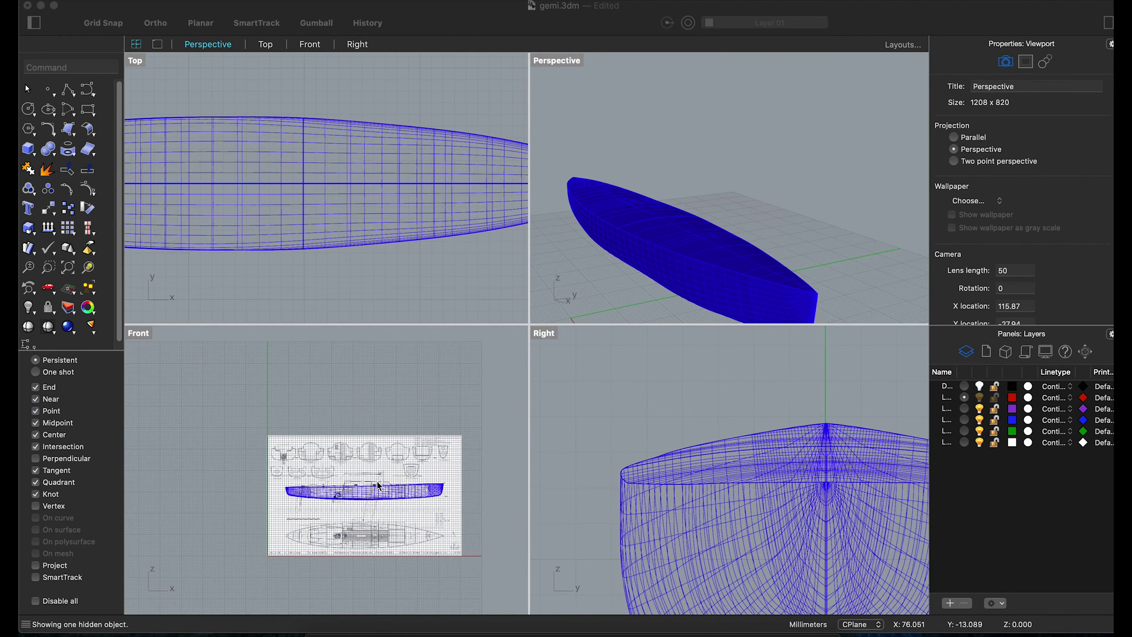
Draw a vertical reference polyline in the Front view from the cabin trunk's upper aft corner down past the interior plan.
scroll(327, 470, "up", 5)
key("ctrl+m")
left_click(61, 117)
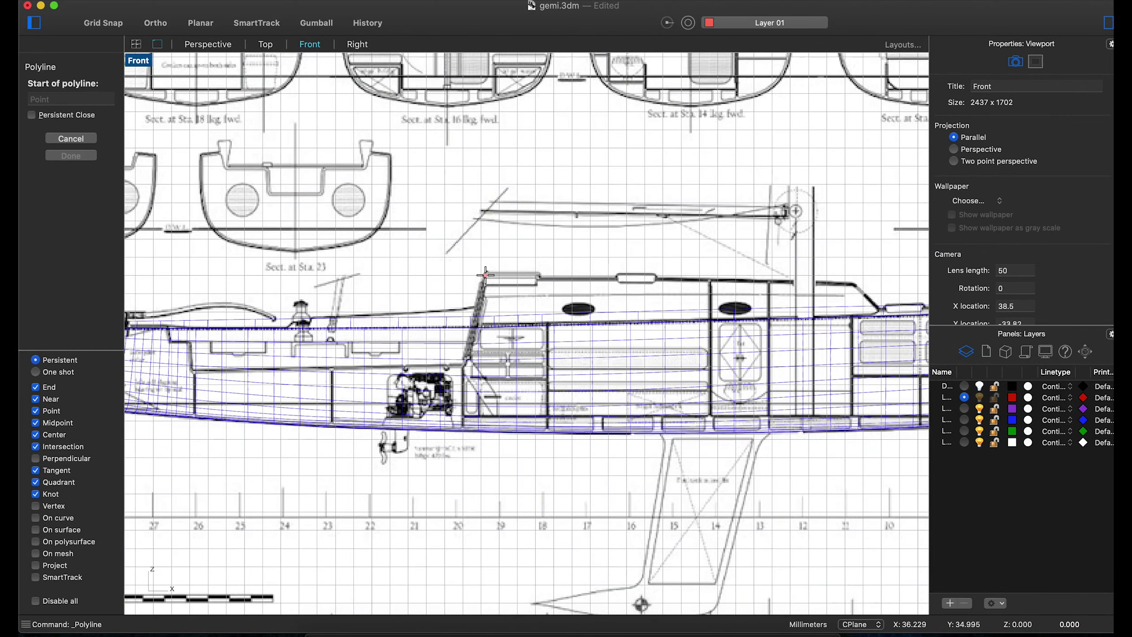
scroll(479, 272, "down", 10)
scroll(477, 469, "up", 8)
scroll(477, 212, "up", 3)
Draw a second vertical reference polyline from the base of the cabin trunk's sloped aft edge down past the interior plan.
right_click(457, 91)
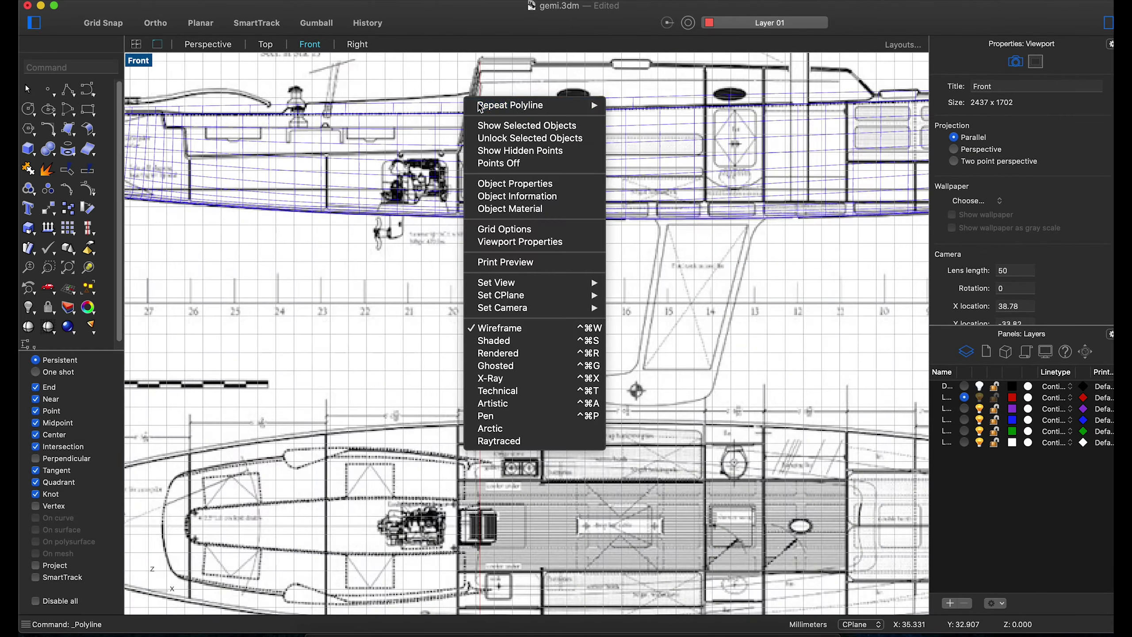
left_click(486, 96)
scroll(462, 336, "down", 8)
scroll(575, 155, "up", 8)
key("Escape")
Draw a vertical reference polyline from the cabin trunk's upper forward corner down past the interior plan.
scroll(534, 169, "up", 3)
right_click(526, 167)
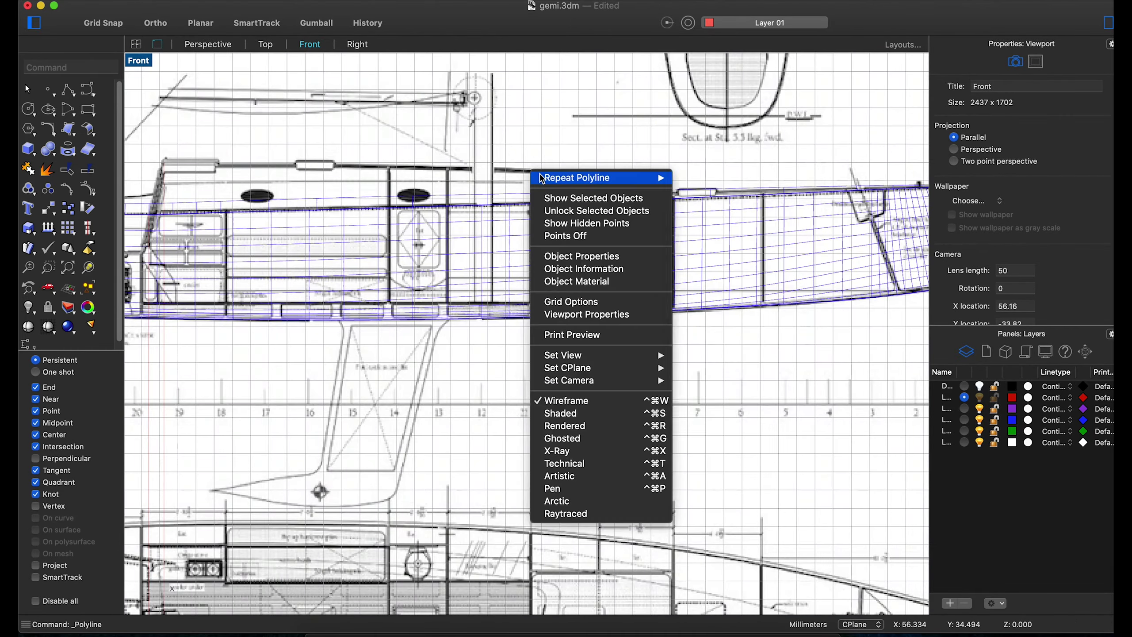
left_click(549, 175)
left_click(602, 196)
scroll(557, 312, "down", 8)
scroll(537, 431, "up", 8)
key("Escape")
Draw another vertical reference polyline from the base of the cabin trunk's sloped forward edge down past the interior plan.
scroll(539, 267, "up", 3)
right_click(540, 188)
left_click(562, 196)
left_click(550, 231)
scroll(552, 286, "down", 3)
left_click(558, 495)
scroll(579, 461, "up", 3)
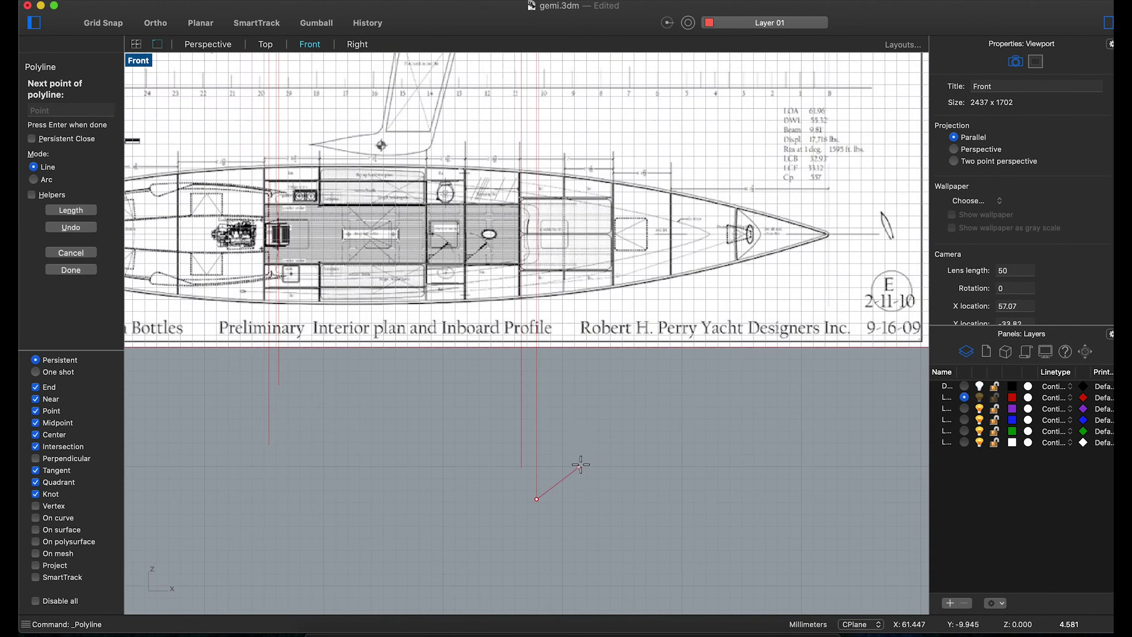
key("Escape")
Draw a horizontal reference polyline along the centreline of the interior plan, crossing the vertical reference lines.
scroll(560, 442, "down", 5)
scroll(263, 274, "up", 5)
right_click(261, 272)
left_click(280, 287)
left_click(266, 337)
scroll(267, 337, "down", 5)
left_click(579, 341)
key("Return")
scroll(582, 339, "up", 5)
On Layer 02, trace the upper half of the outer cabin outline on the interior plan as a degree 3 curve, from forward to aft centreline.
scroll(581, 338, "up", 3)
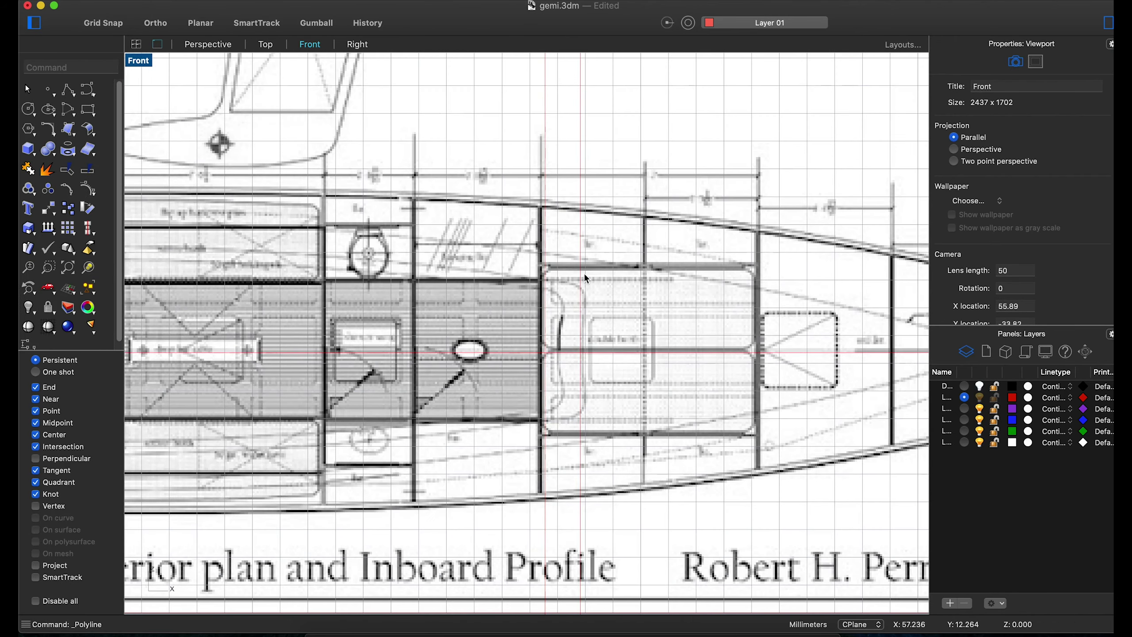
scroll(579, 319, "up", 3)
left_click(68, 89)
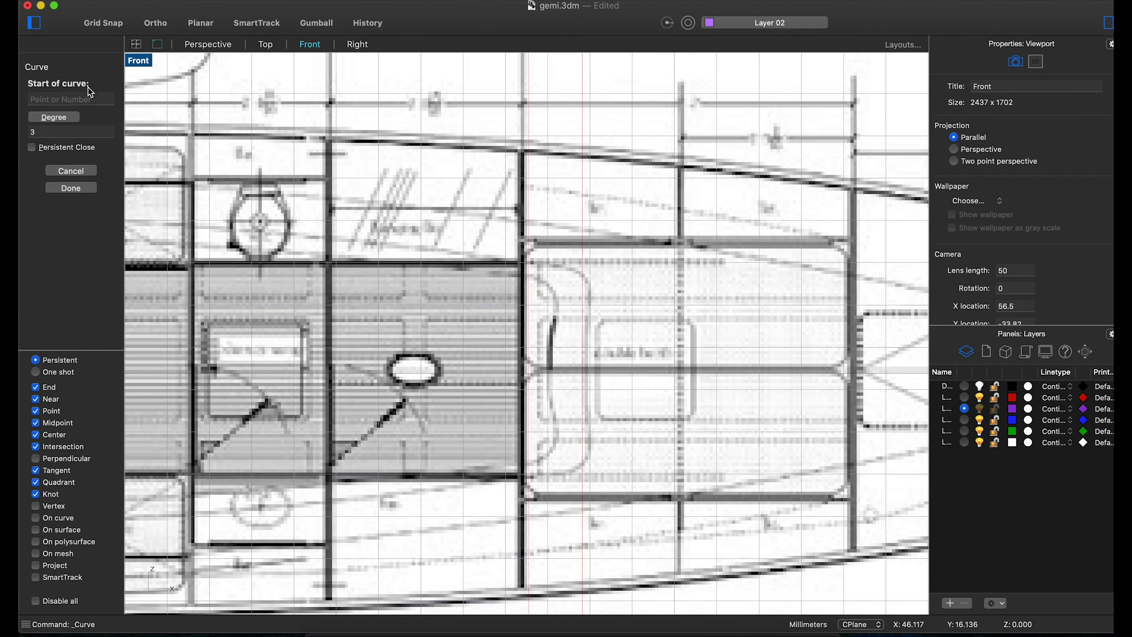
scroll(580, 370, "up", 2)
left_click(579, 374)
scroll(578, 255, "down", 3)
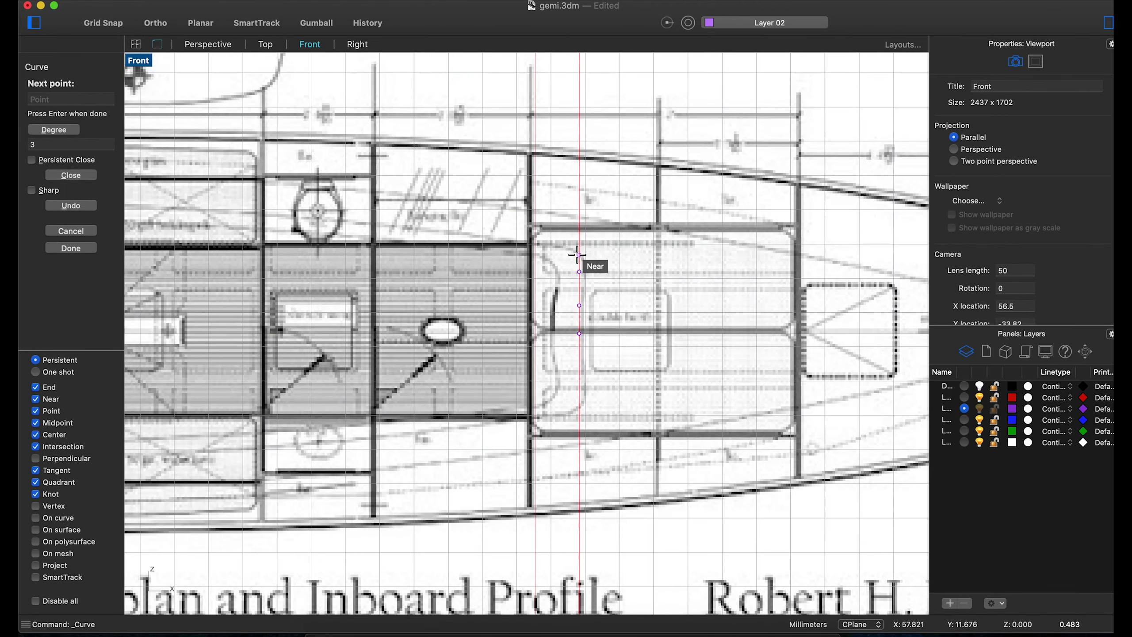
left_click(511, 241)
left_click(427, 228)
scroll(427, 228, "down", 5)
scroll(286, 218, "up", 5)
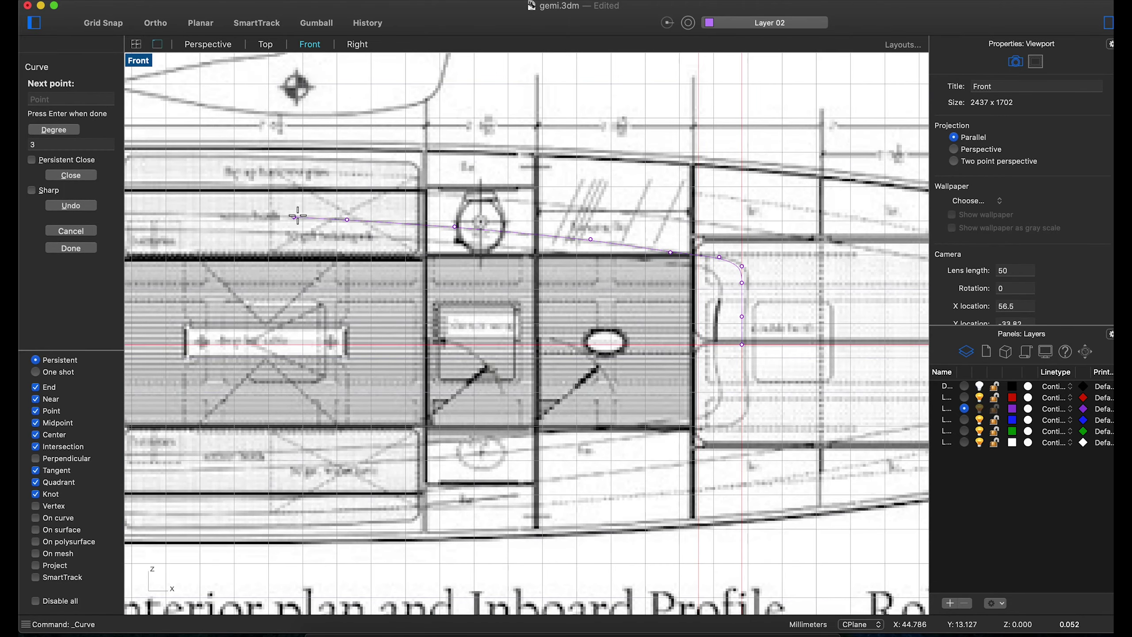
scroll(294, 217, "down", 4)
scroll(659, 254, "up", 6)
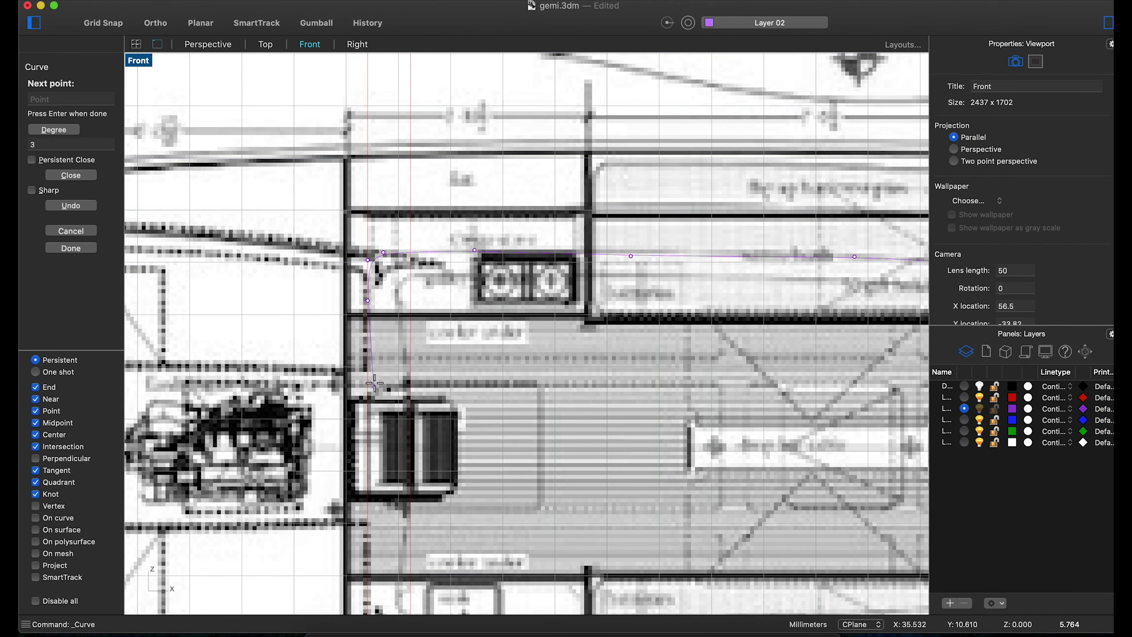
key("Return")
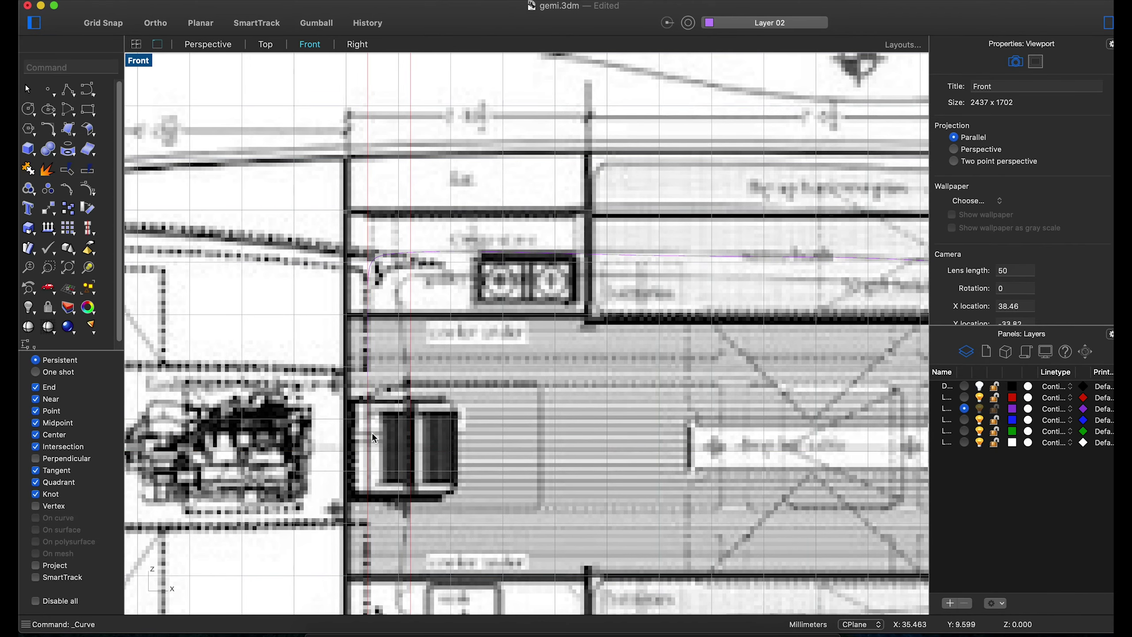
scroll(368, 450, "down", 5)
scroll(645, 216, "up", 7)
left_click(652, 184)
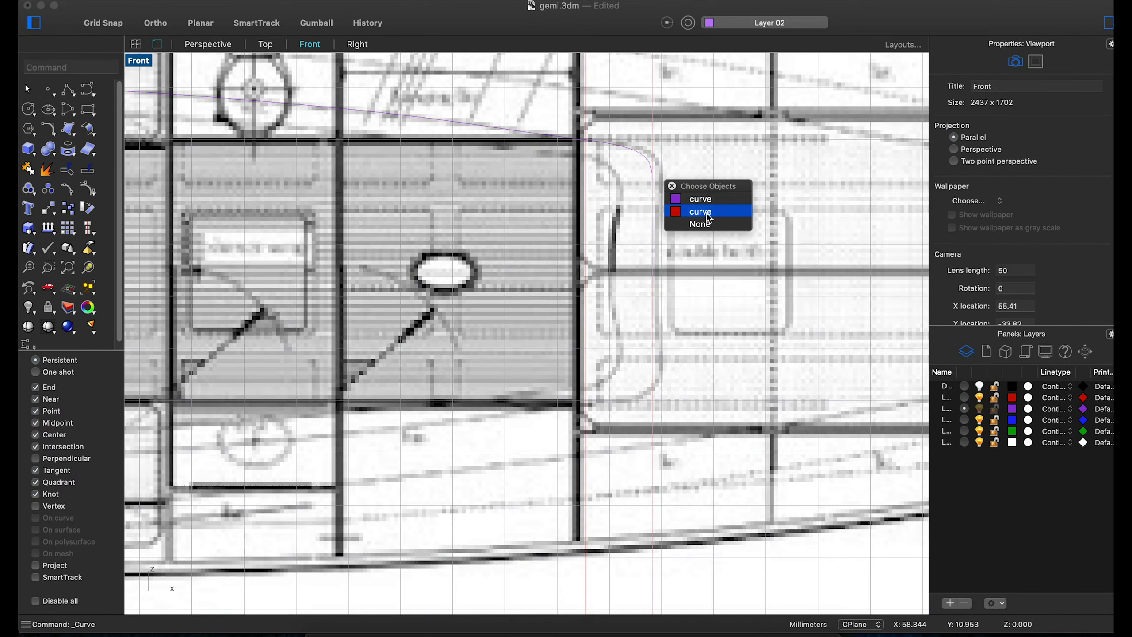
left_click(682, 210)
scroll(669, 256, "down", 2)
key("Escape")
Trace the upper half of the inner cabin outline as a degree 3 curve between the centreline intersections of the two inner vertical reference lines.
scroll(642, 164, "up", 5)
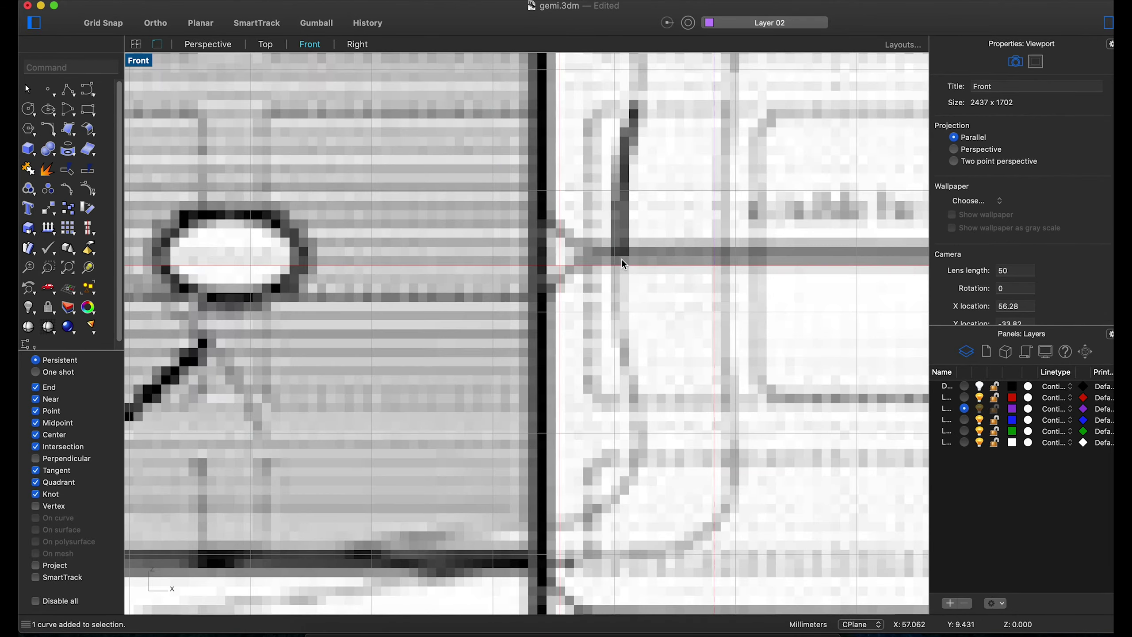
scroll(622, 260, "down", 2)
right_click(653, 239)
left_click(654, 237)
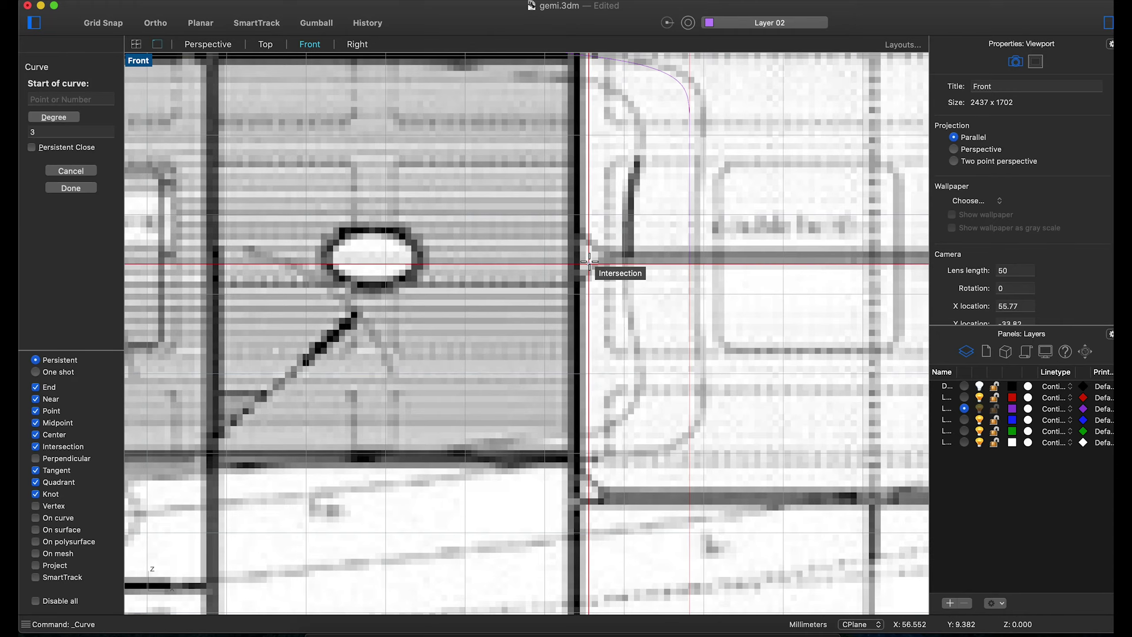
left_click(589, 263)
left_click(592, 219)
scroll(597, 198, "down", 2)
scroll(598, 197, "up", 3)
left_click(594, 188)
left_click(594, 135)
scroll(601, 236, "down", 1)
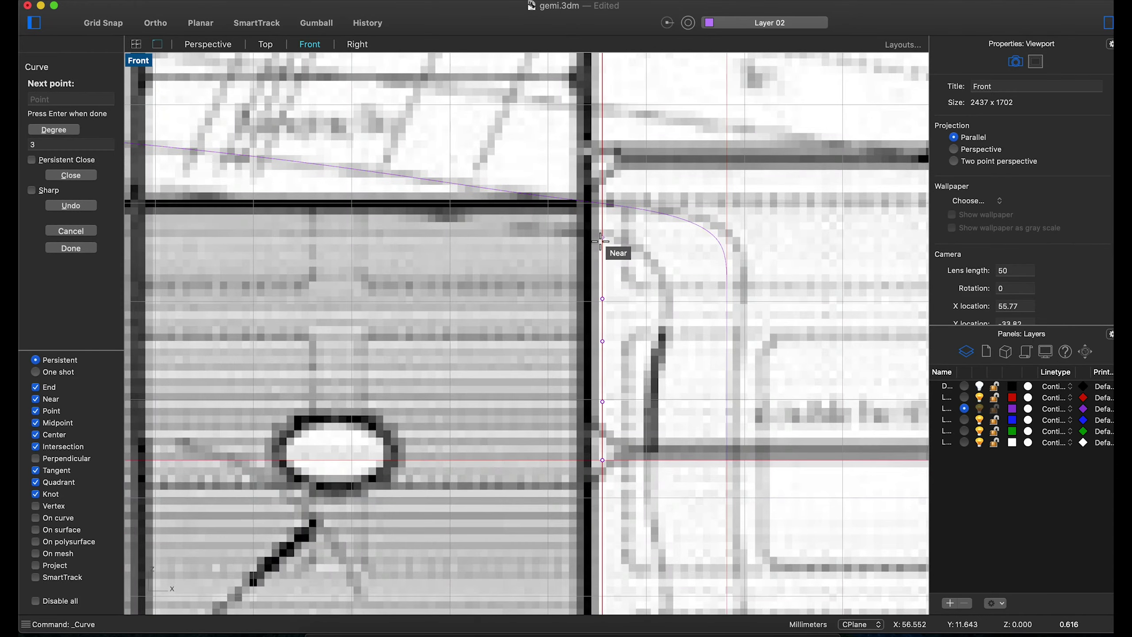
left_click(407, 226)
scroll(401, 223, "down", 2)
scroll(343, 221, "down", 1)
left_click(284, 222)
scroll(388, 245, "down", 1)
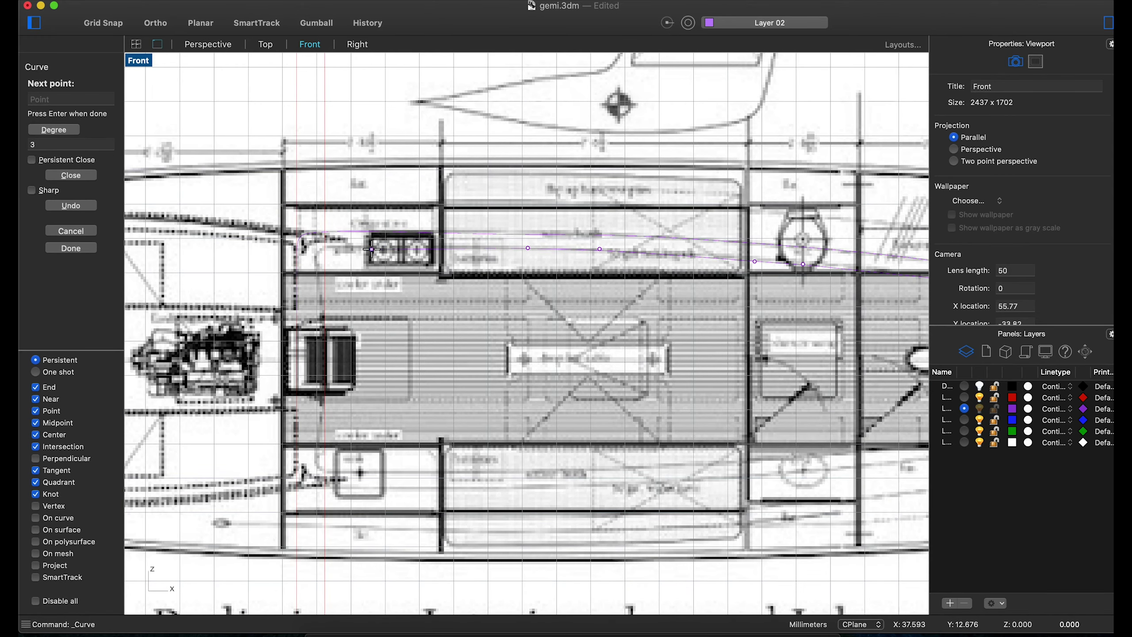
left_click(322, 301)
scroll(322, 301, "up", 3)
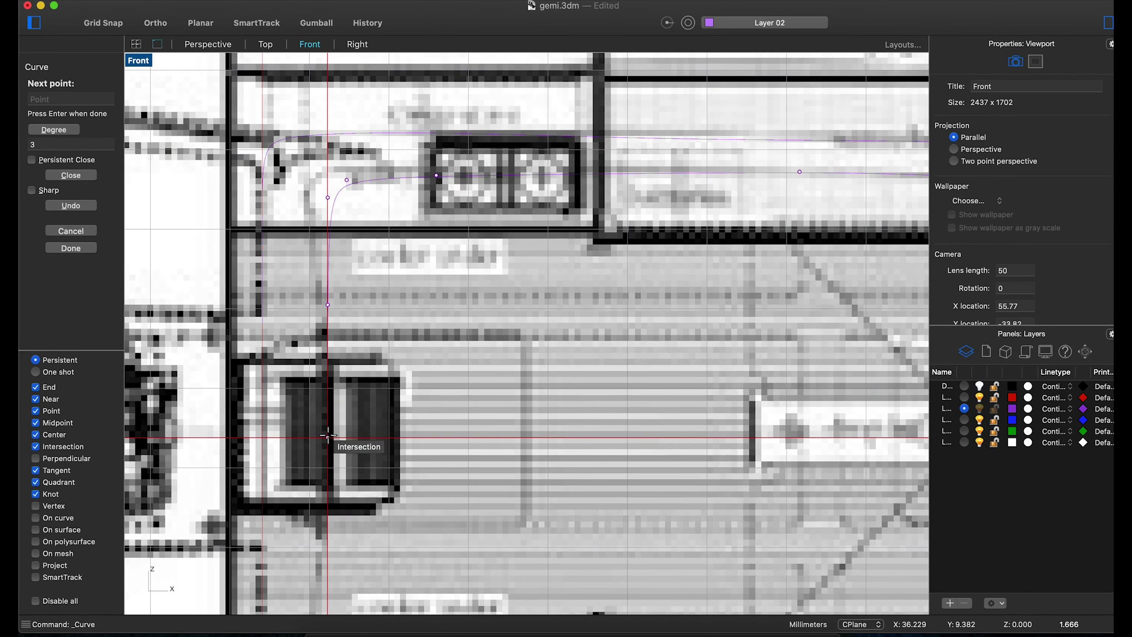
key("Return")
Mirror copies of the outer and inner cabin outline curves across the plan's horizontal centreline.
left_click(275, 151)
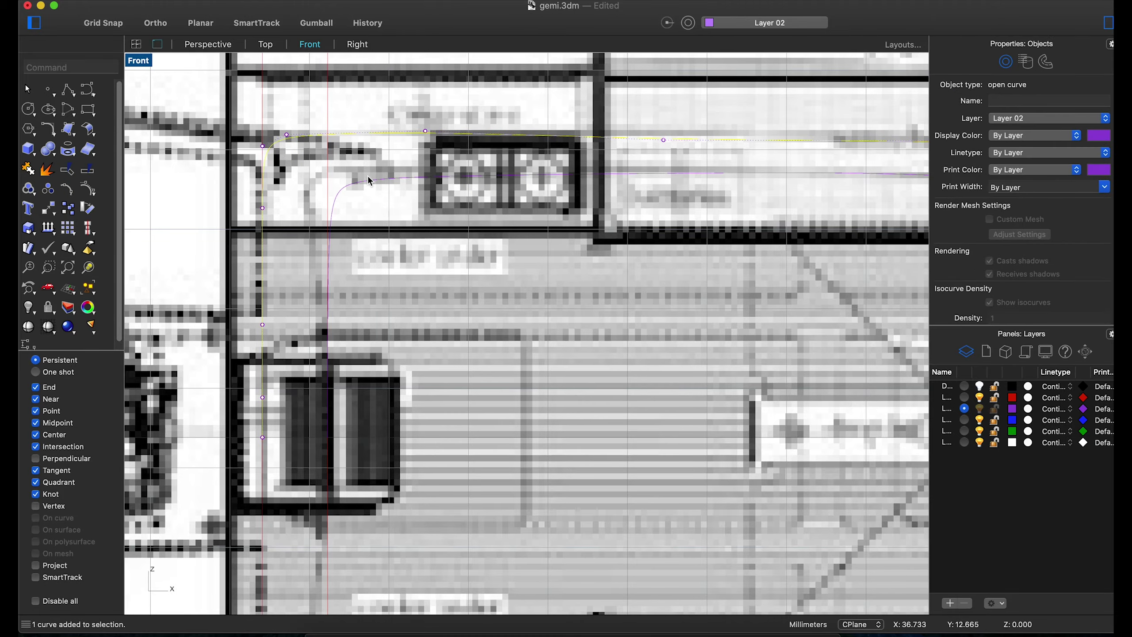
left_click(366, 178, "shift")
left_click(49, 209)
left_click(339, 384)
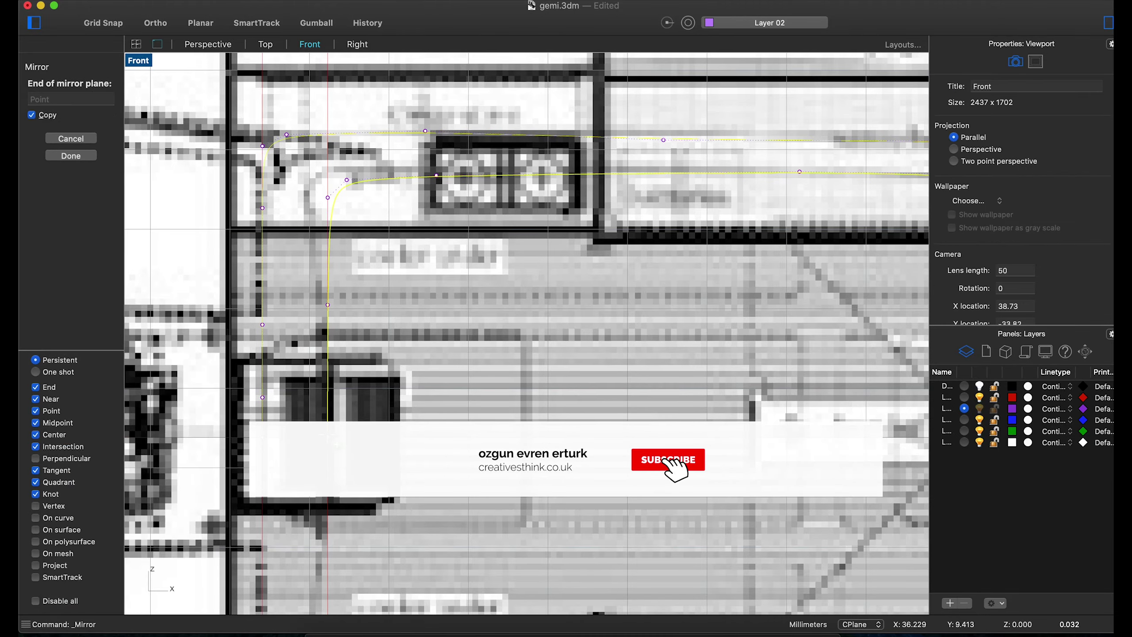
left_click(339, 312)
scroll(405, 337, "down", 5)
scroll(352, 400, "up", 5)
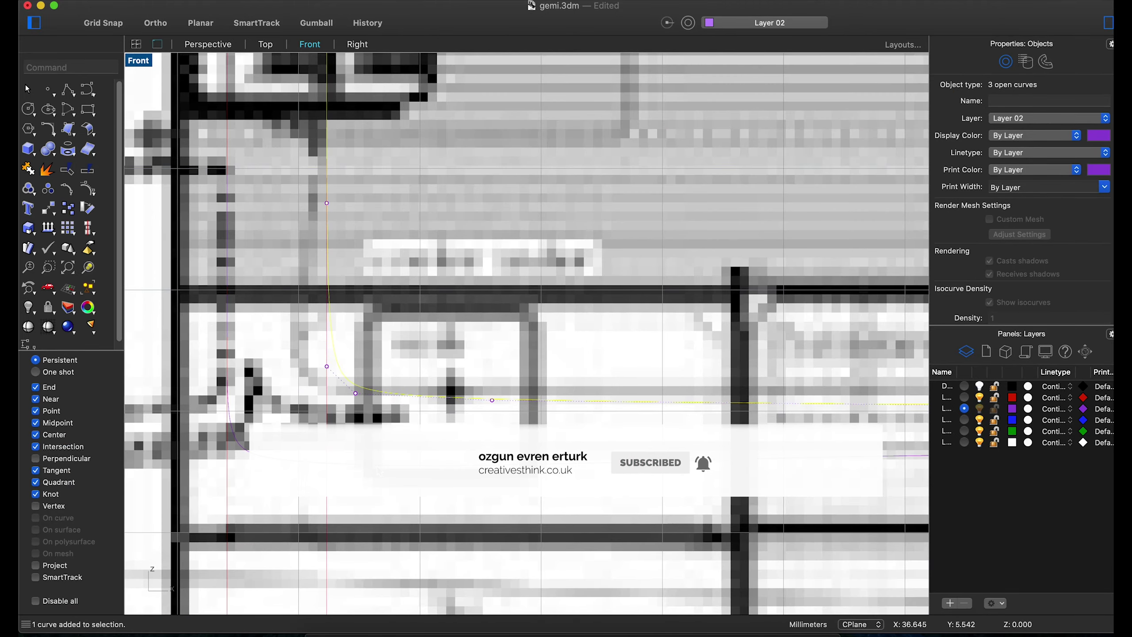
scroll(609, 217, "down", 5)
left_click(609, 217, "shift")
scroll(609, 217, "up", 4)
key("Escape")
scroll(729, 287, "down", 3)
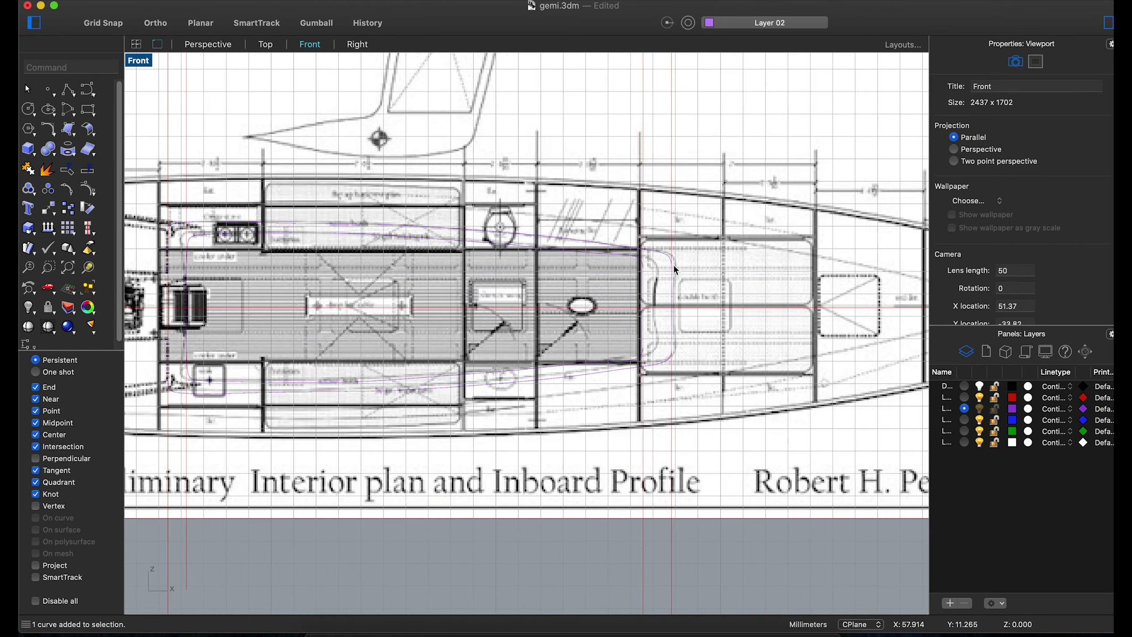
Set the Y coordinates of the outer and inner cabin outline curves to the centreline so all halves lie flat in one vertical plane.
double_click(149, 64)
right_click_drag(616, 254, 645, 302)
scroll(641, 598, "down", 5)
right_click_drag(651, 614, 641, 599)
right_click_drag(656, 277, 698, 222)
left_click(691, 236)
scroll(691, 236, "up", 3)
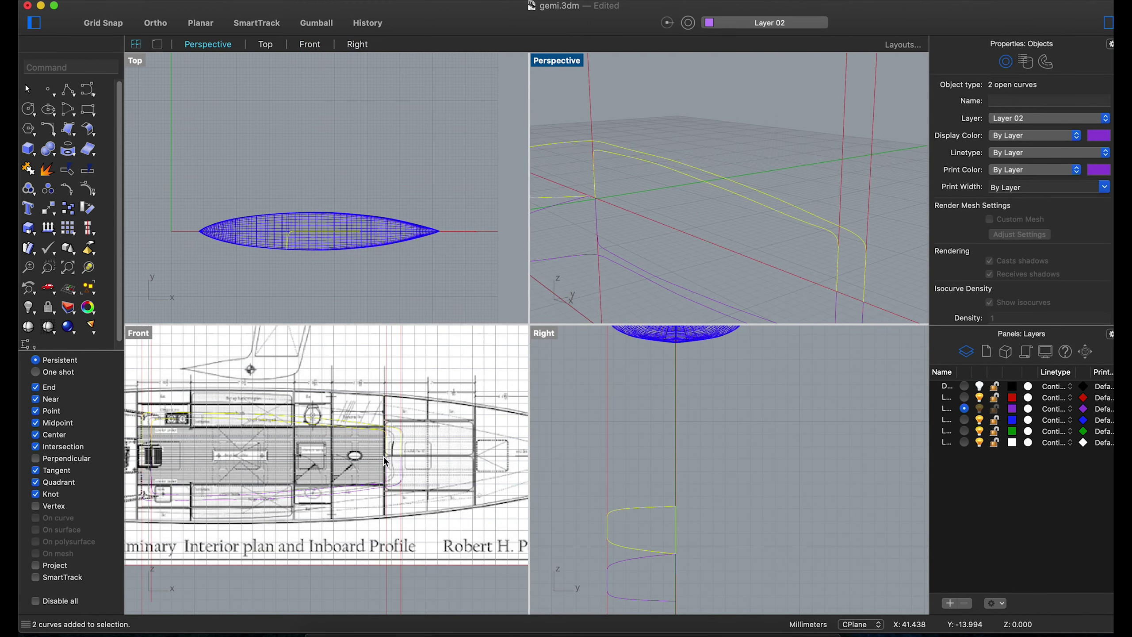
scroll(384, 462, "up", 10)
left_click(400, 495)
left_click(331, 546)
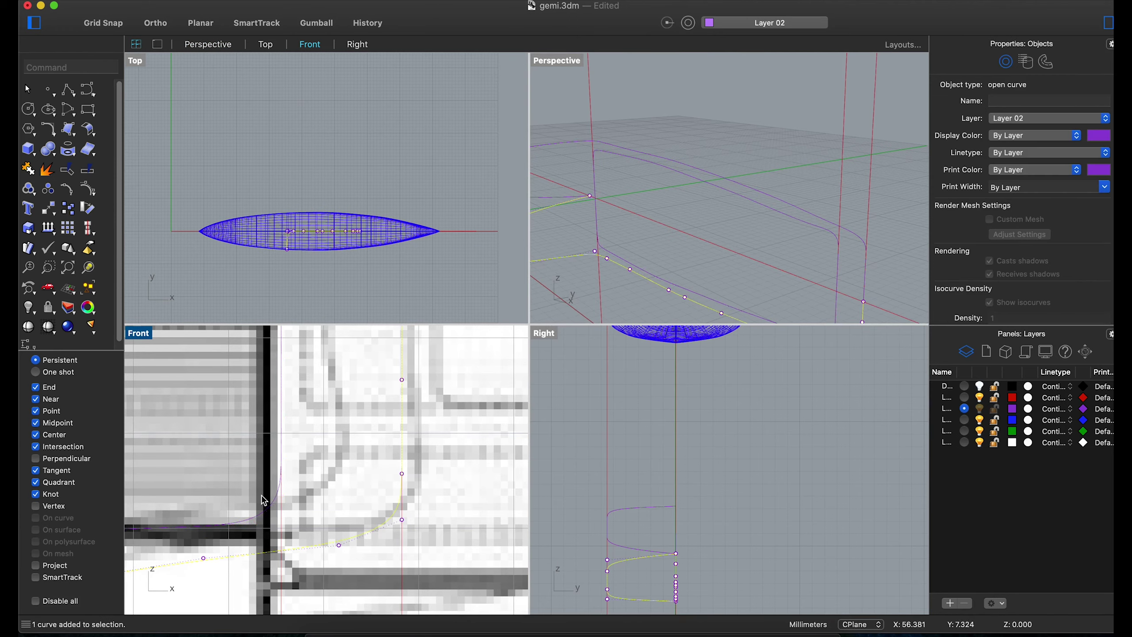
left_click(651, 461)
left_click(650, 464)
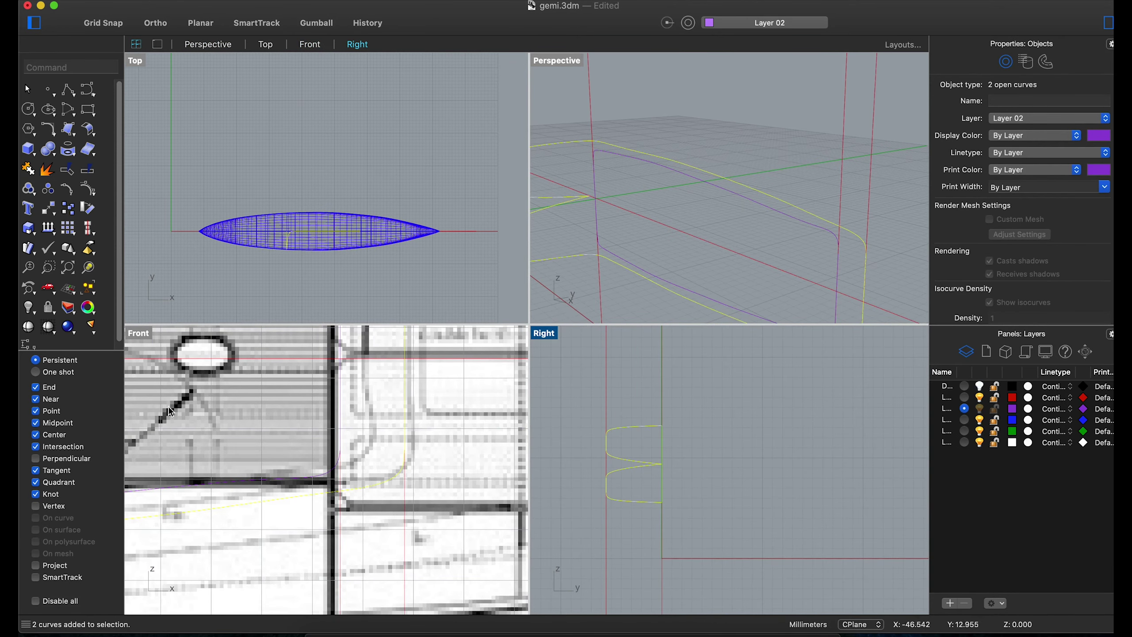
left_click(49, 210)
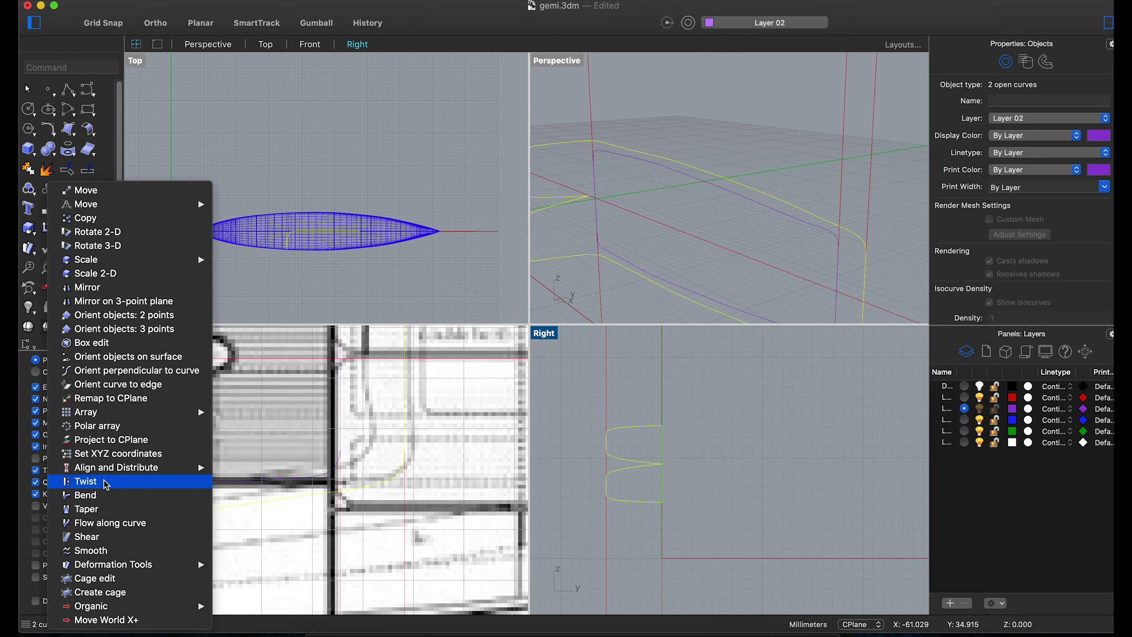
left_click(111, 453)
left_click(586, 241)
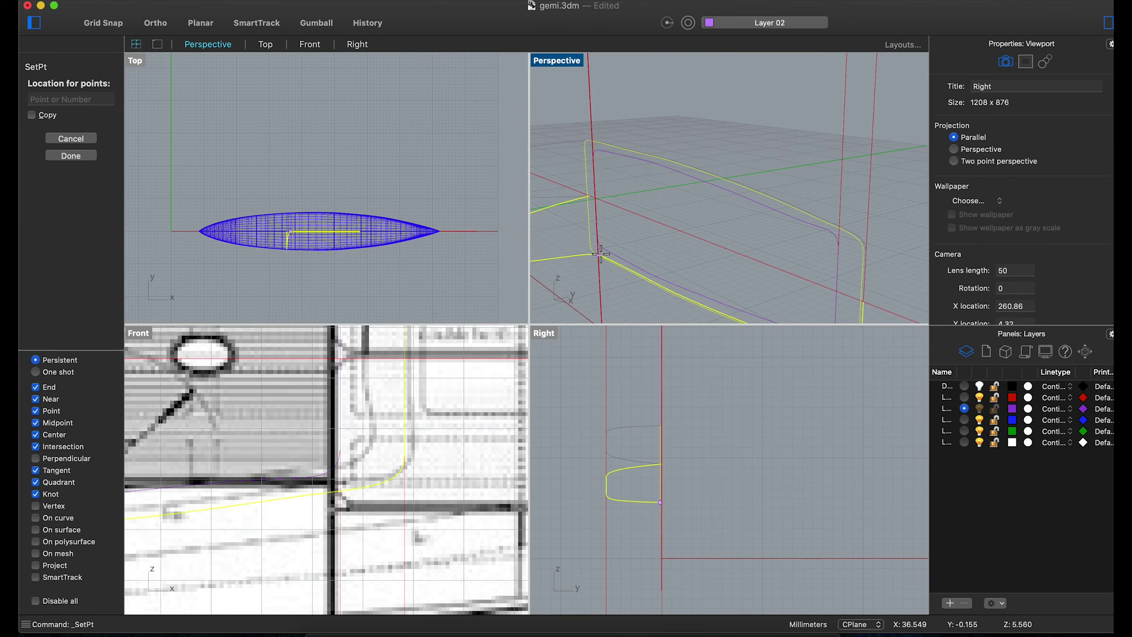
left_click(662, 453)
left_click(740, 271)
Try to rotate the four cabin outline curves about the plan centreline with some control points of the outer curve selected.
scroll(740, 271, "up", 10)
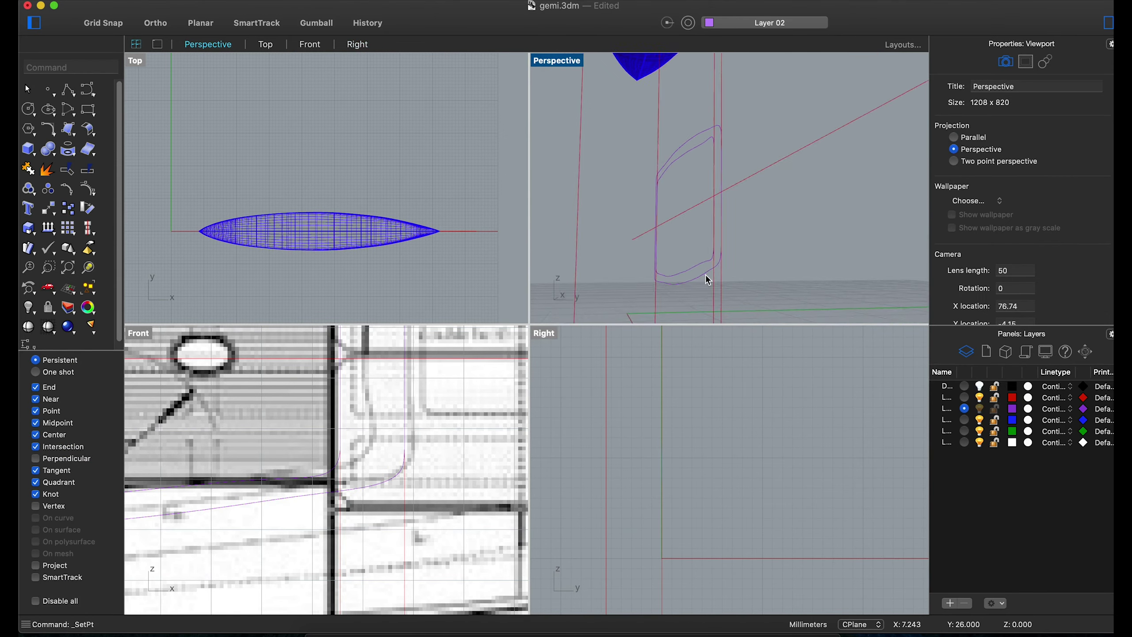
left_click(757, 75)
scroll(745, 252, "down", 5)
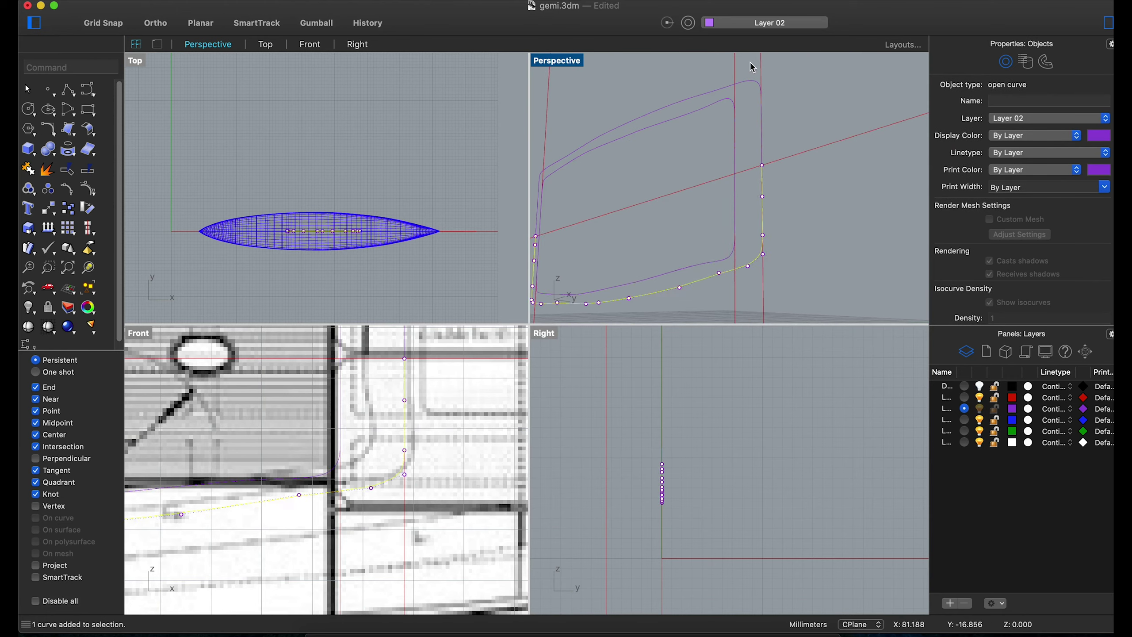
scroll(749, 161, "down", 3)
scroll(411, 421, "down", 3)
left_click(689, 130)
left_click(690, 131)
left_click(79, 209)
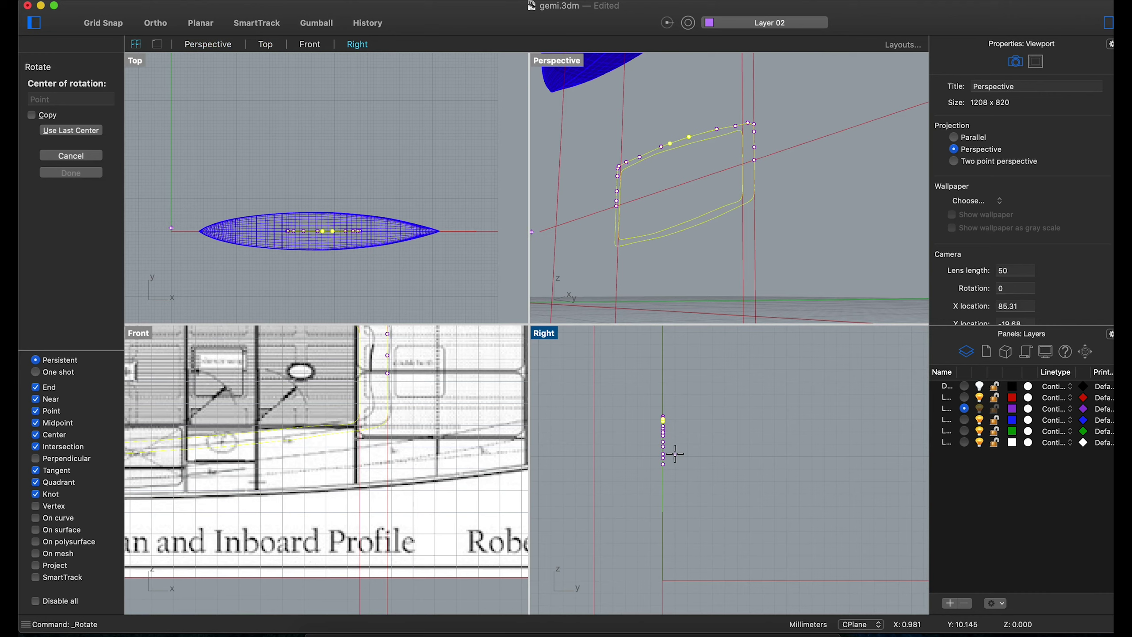
left_click(754, 160)
left_click(701, 467, "shift")
left_click(665, 553, "shift")
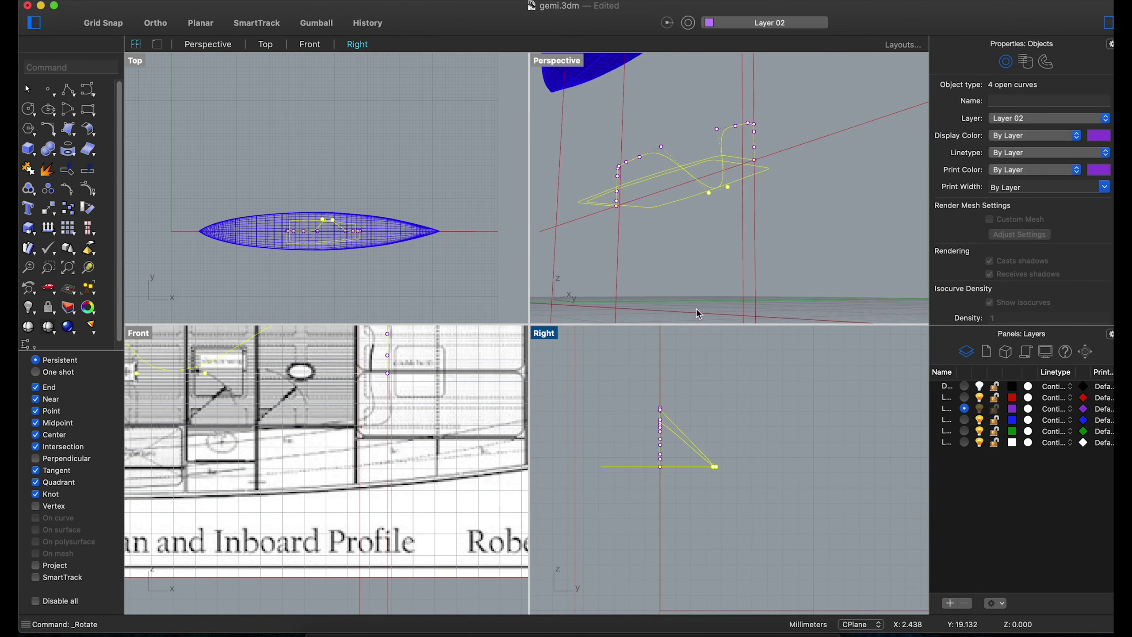
left_click(698, 202)
Rotate the four cabin outline curves 90 degrees about the plan centreline so they lie horizontally.
left_click_drag(682, 115, 667, 167)
right_click(791, 107)
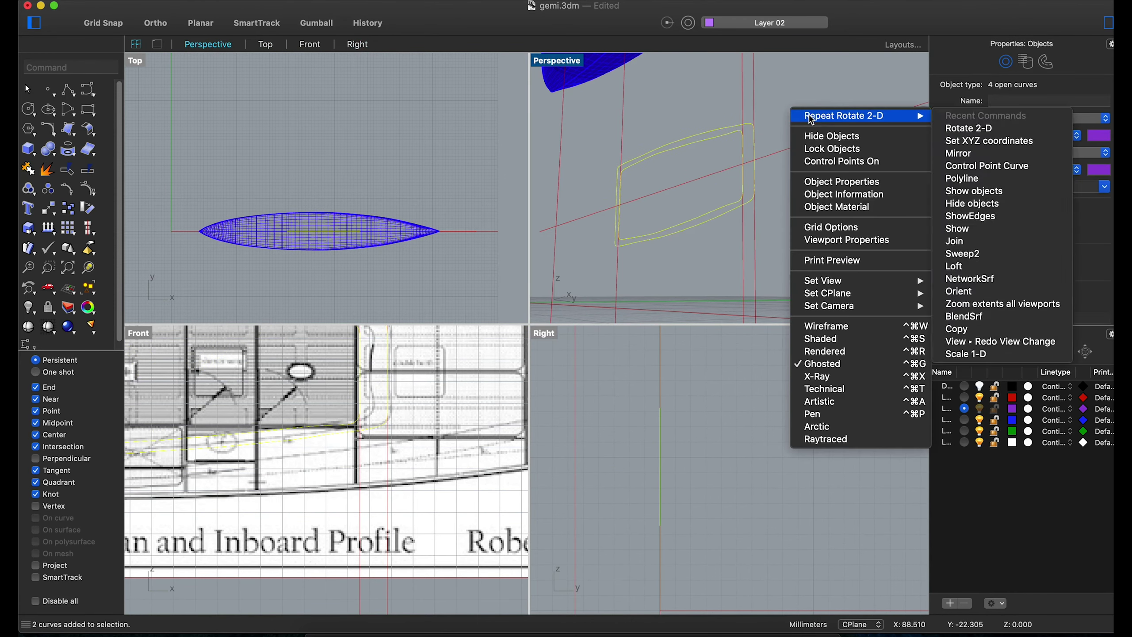
left_click(829, 114)
left_click(755, 160)
left_click(713, 474, "shift")
left_click(660, 569)
Join the two outer cabin outline halves into one closed curve and project it along C Plane Z onto the hull polysurface.
right_click_drag(791, 187, 788, 259)
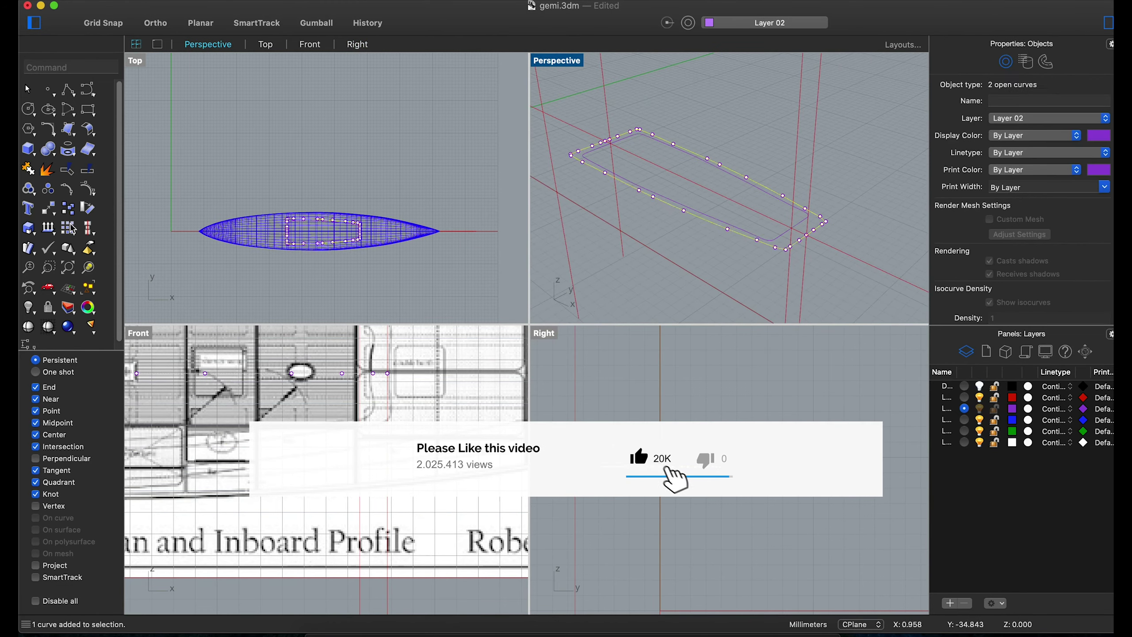
left_click(170, 172)
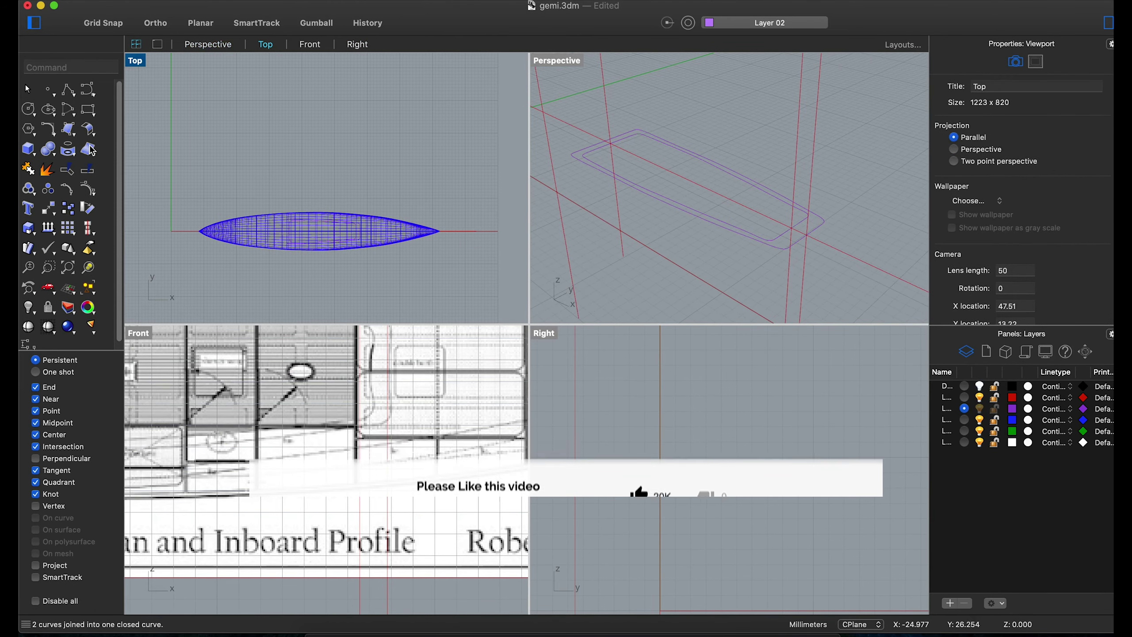
left_click(68, 149)
left_click(697, 220)
right_click_drag(698, 220, 725, 136)
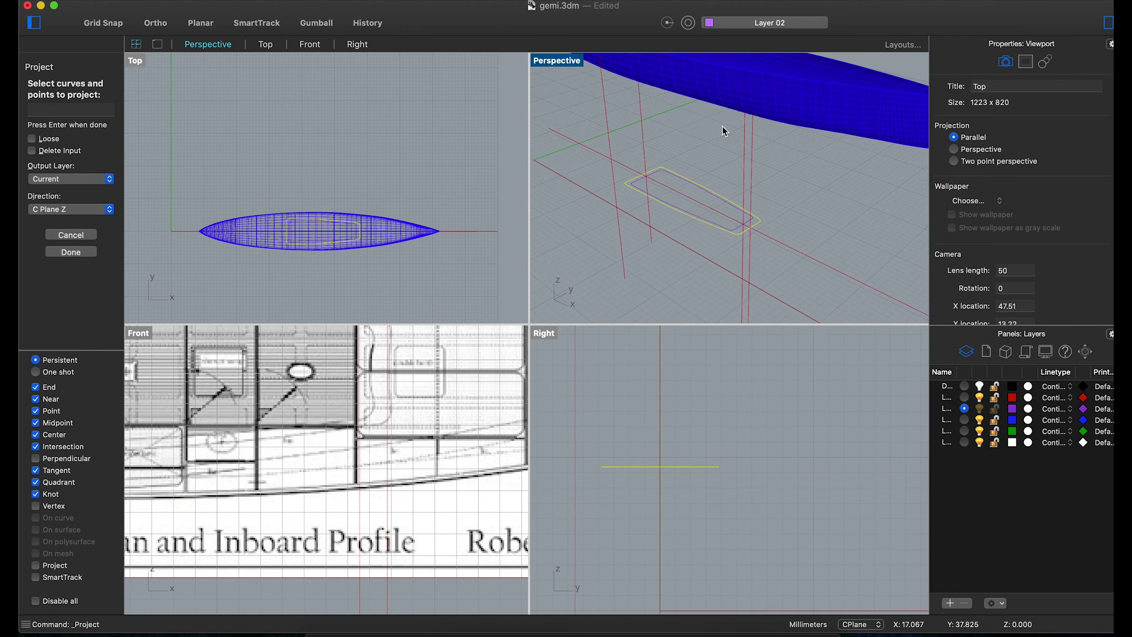
left_click(722, 111)
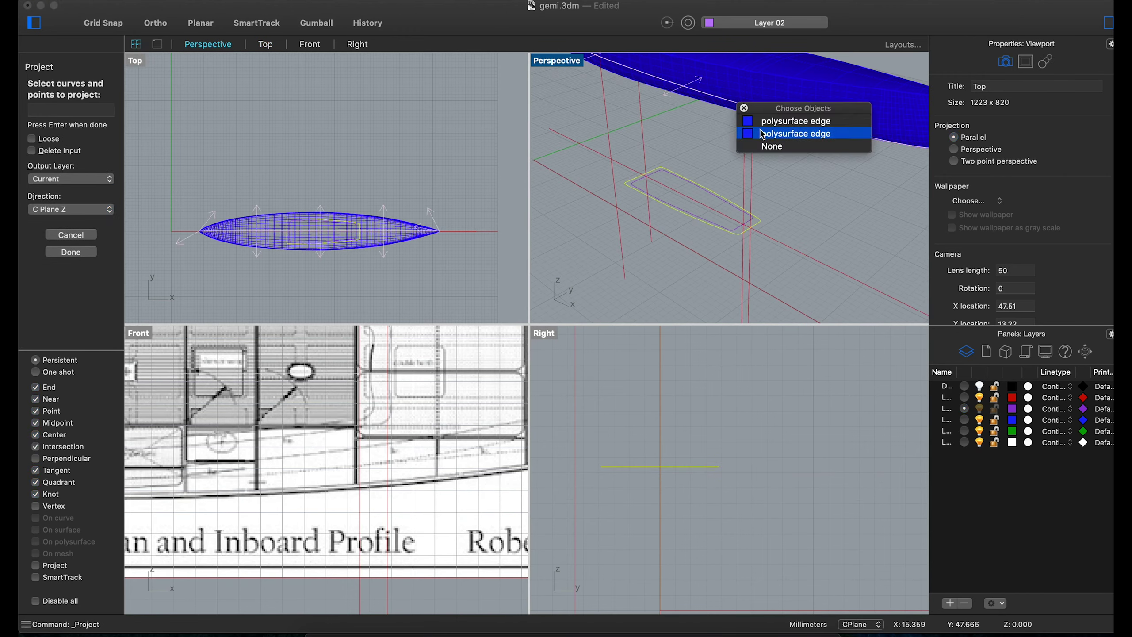
left_click(381, 249)
right_click_drag(761, 99, 843, 216)
key("Return")
left_click(702, 135)
key("Return")
scroll(848, 221, "up", 5)
left_click(848, 222)
left_click(901, 247)
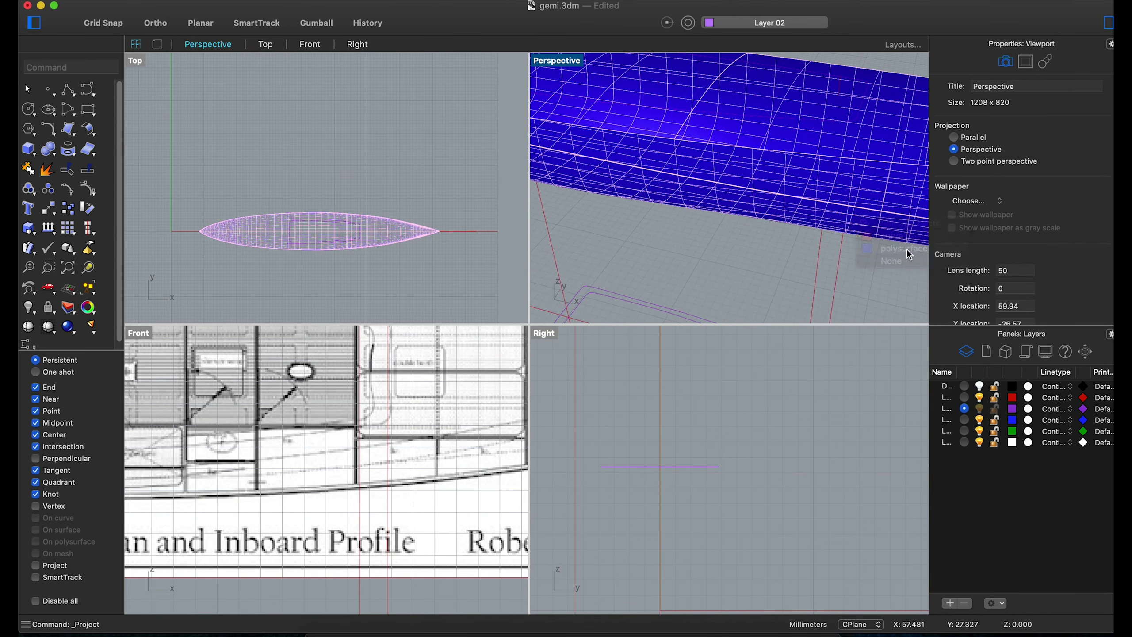
Hide the hull and take the surplus projected outline out of view, keeping the projected outer outline on the deck.
left_click(32, 313)
left_click(743, 220)
key("Escape")
left_click(609, 237)
key("Escape")
right_click_drag(607, 232, 738, 226)
left_click_drag(709, 192, 637, 230)
key("Escape")
right_click_drag(637, 230, 492, 302)
left_click(707, 173)
right_click(947, 387)
left_click(977, 517)
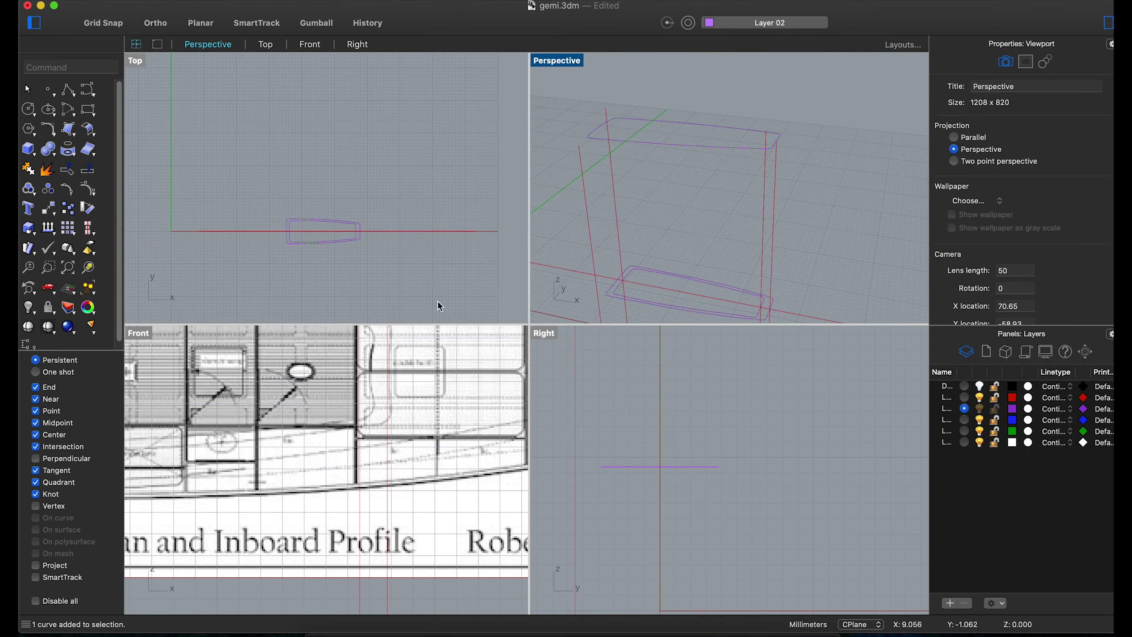
Join the two inner cabin outline halves into one closed curve.
left_click(620, 289)
scroll(620, 289, "up", 3)
left_click(30, 169)
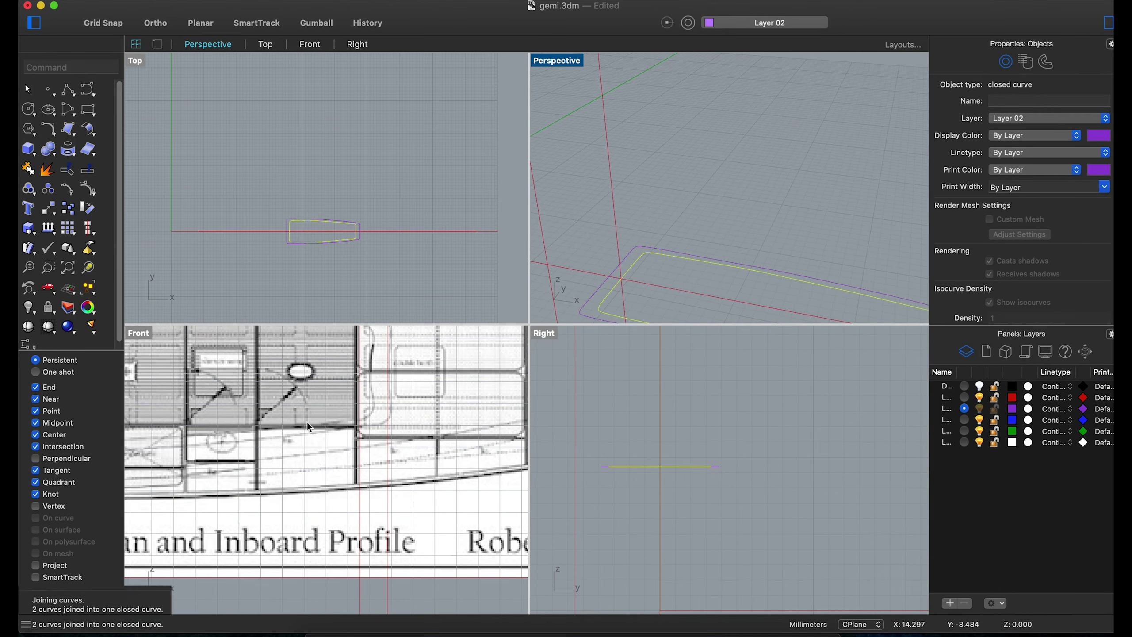
Move the closed inner cabin outline up from the interior plan to just above the cabin in the inboard profile.
scroll(358, 508, "down", 5)
scroll(357, 508, "up", 3)
scroll(396, 606, "down", 2)
scroll(390, 456, "up", 1)
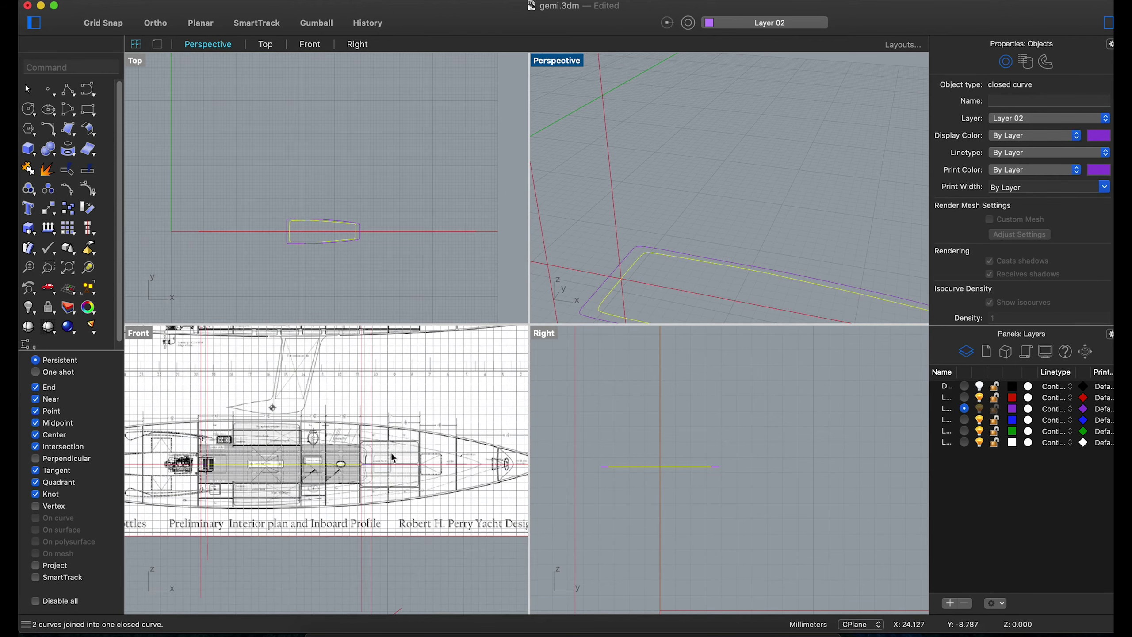
left_click(55, 231)
left_click(460, 581)
scroll(460, 581, "down", 2)
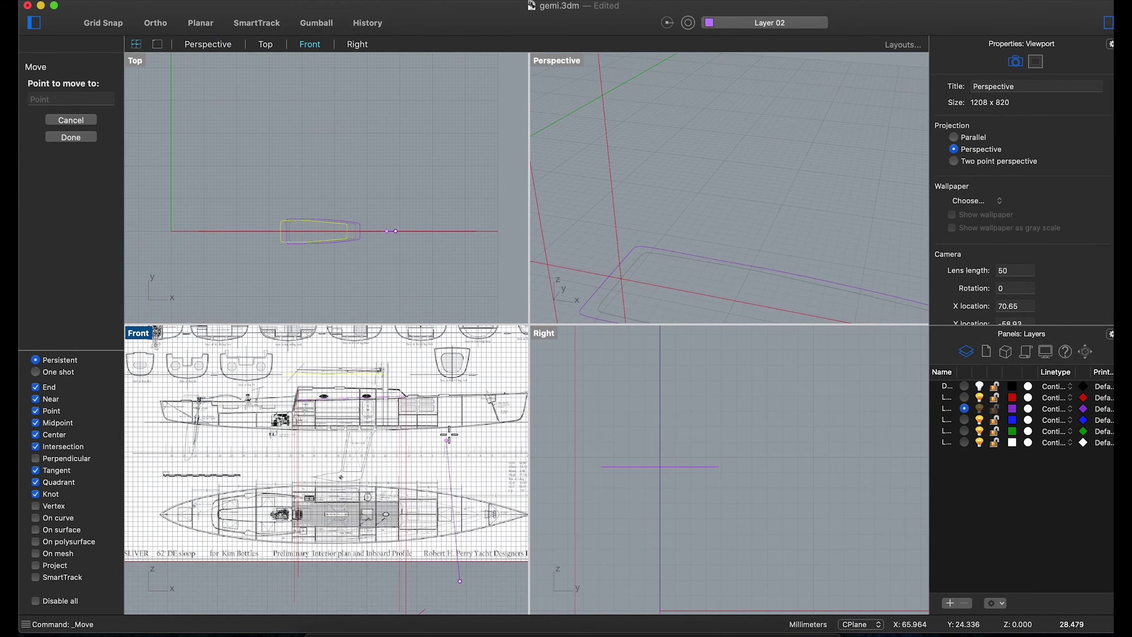
left_click(469, 432)
Move the closed inner outline straight down with Ortho to the cabin roof line of the inboard profile.
left_click(88, 267)
scroll(356, 441, "down", 2)
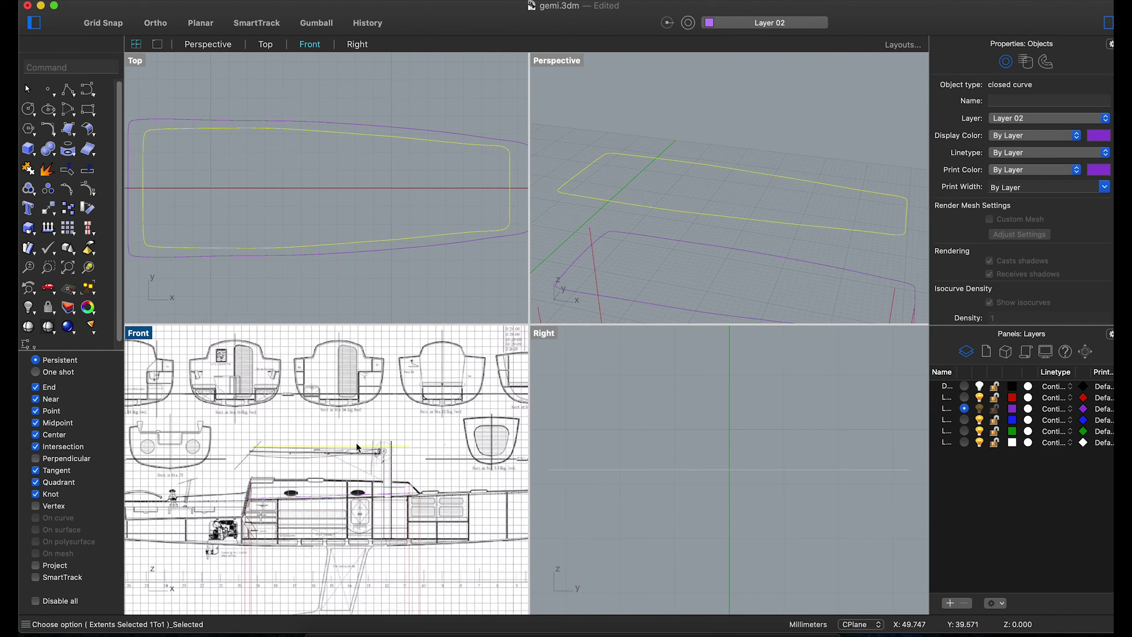
scroll(474, 447, "up", 3)
right_click(478, 490)
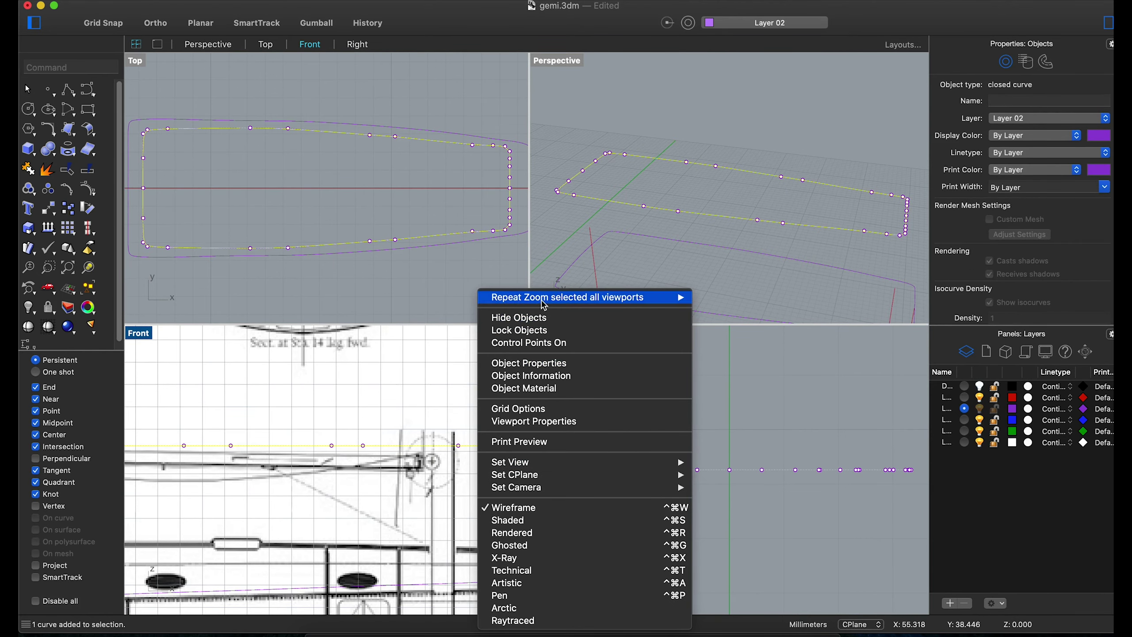
left_click(48, 211)
left_click(473, 373)
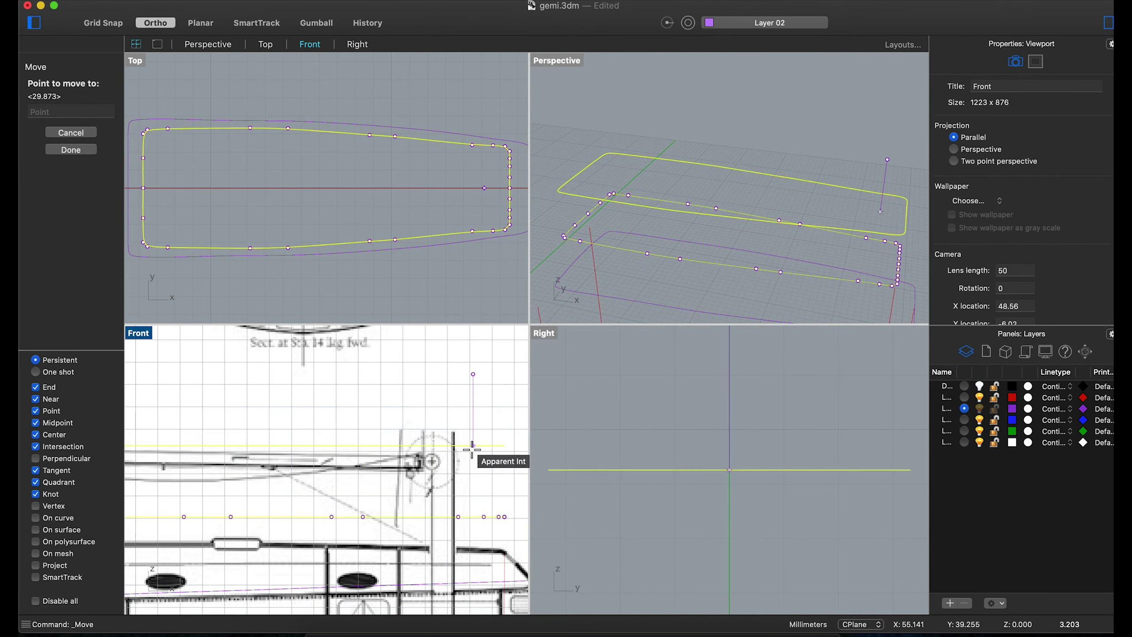
left_click(474, 477)
Select the Layer 01 vertical reference lines and take them out of view through their layer assignment.
right_click_drag(731, 232, 680, 246)
left_click(373, 540)
key("super+shift+e")
left_click_drag(373, 539, 469, 577)
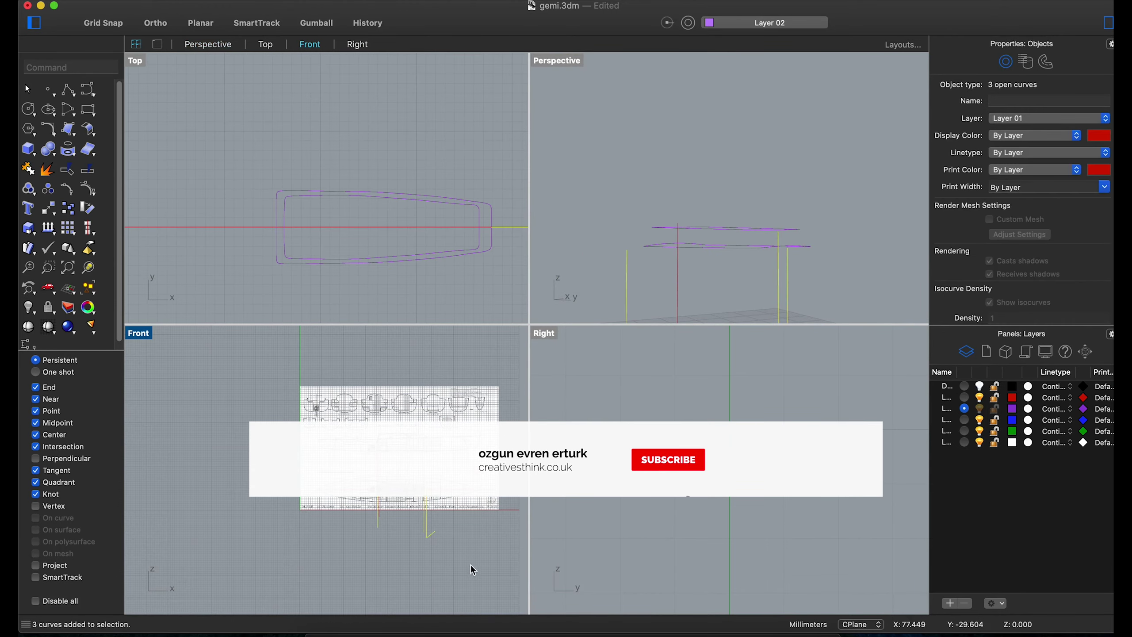
right_click(1002, 398)
left_click(1011, 516)
scroll(423, 446, "up", 5)
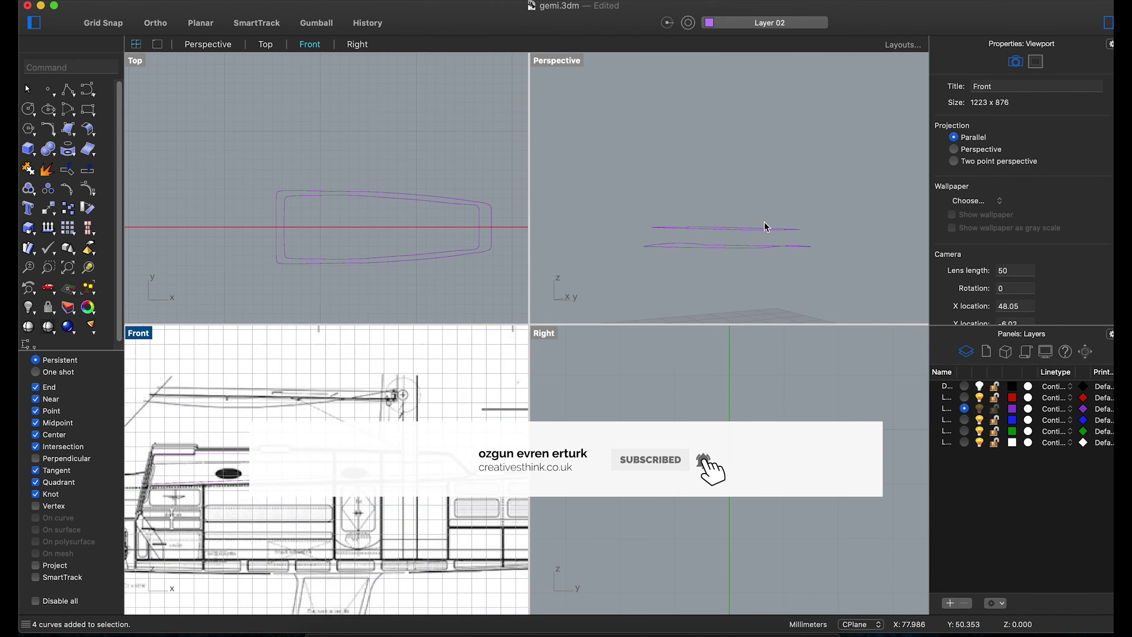
Loft the cabin trunk sides between the raised inner outline and the outer outline projected on the deck.
scroll(764, 223, "up", 3)
right_click_drag(666, 242, 752, 289)
type("Loft")
key("Return")
left_click(766, 252)
left_click(806, 268)
key("Return")
key("Return")
left_click(487, 445)
Show the hidden hull again and fit the whole model in all viewports.
left_click(33, 313)
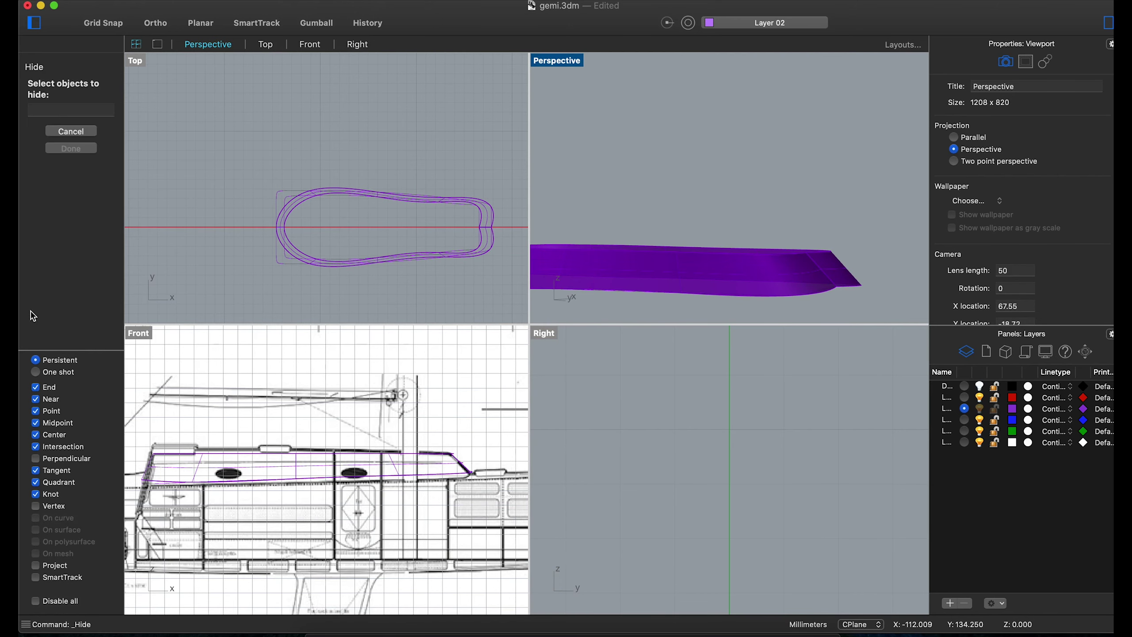
key("Escape")
right_click(28, 308)
right_click_drag(784, 265, 624, 257)
right_click(88, 268)
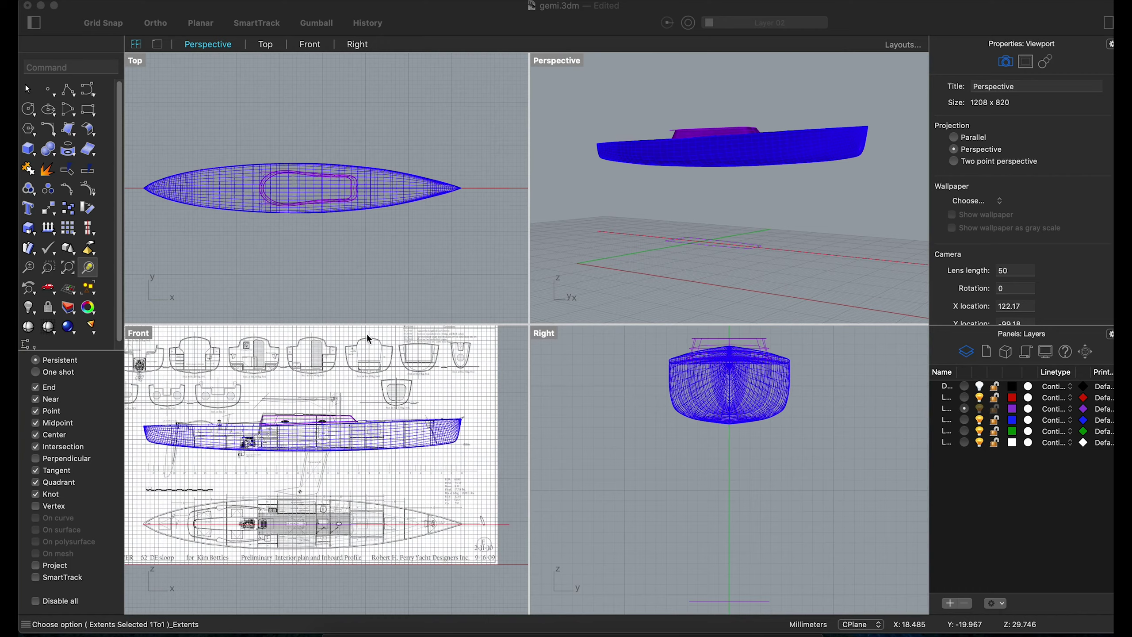
Draw a vertical polyline along the centreline of the Sta. 12 section drawing, from above the roof to below the hull.
scroll(387, 384, "up", 8)
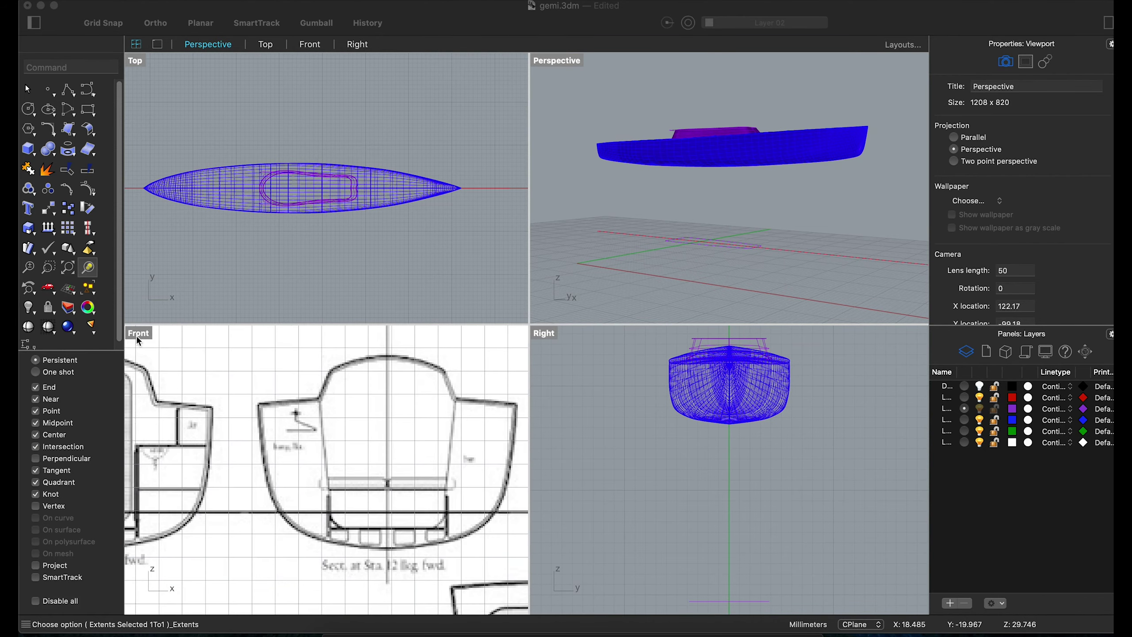
key("ctrl+m")
scroll(613, 290, "up", 2)
left_click(68, 90)
left_click(621, 146)
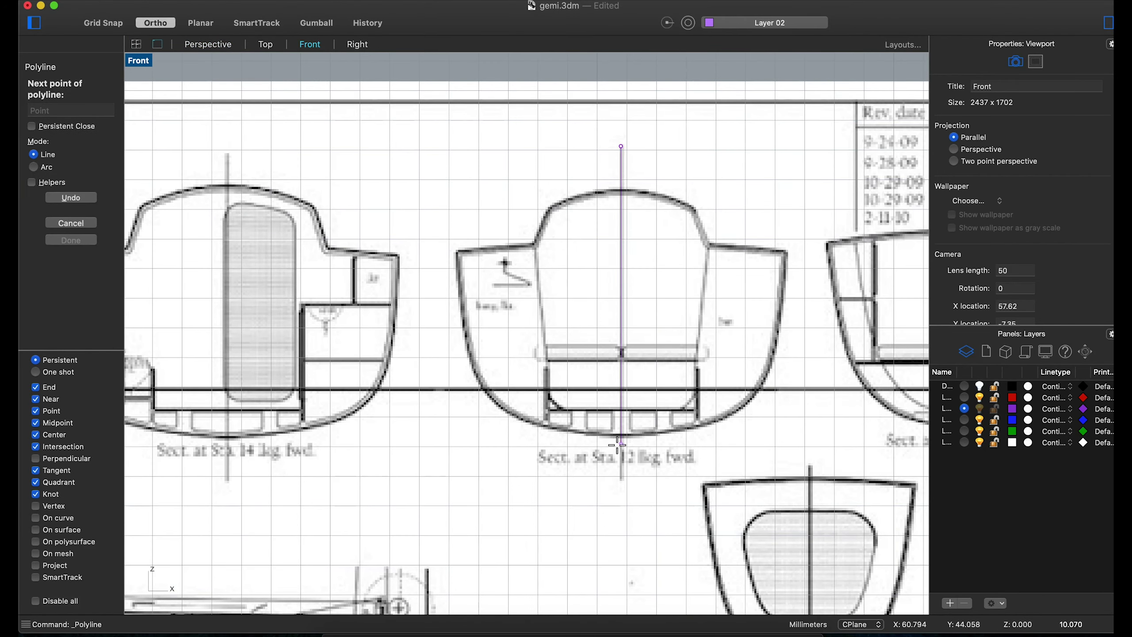
left_click(635, 465)
key("Return")
Draw an arc along the cabin roof of the Sta. 12 section, between the roof's two corners and through its crown.
scroll(632, 222, "up", 3)
left_click(68, 110)
left_click(147, 131)
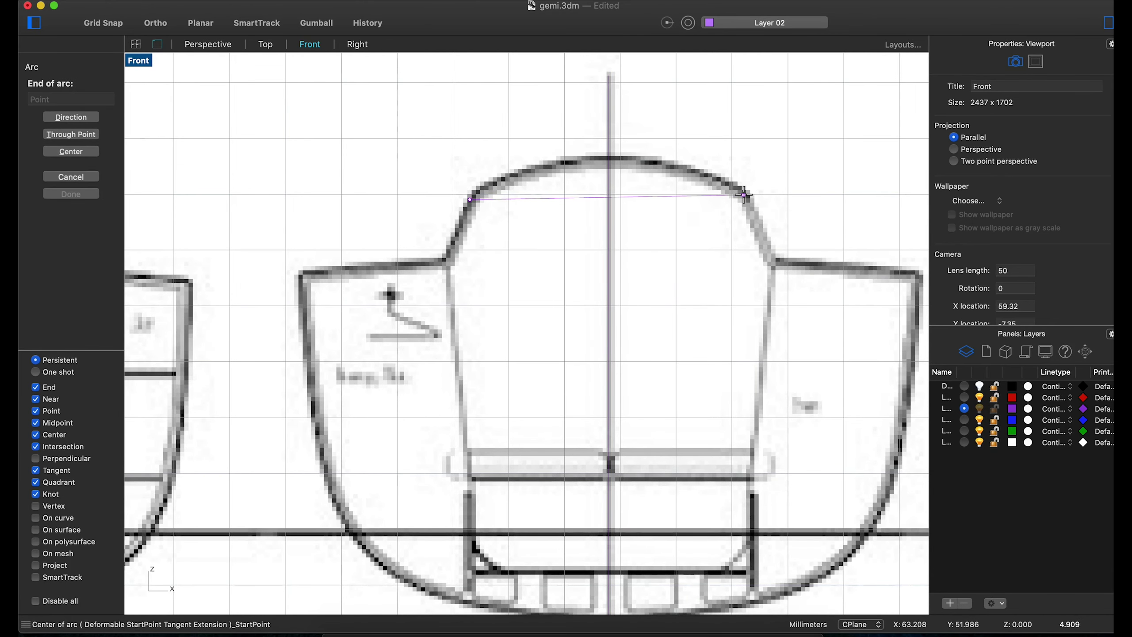
left_click(618, 160)
Trim the roof arc at the vertical centreline, removing the half on its right side.
type("Trim")
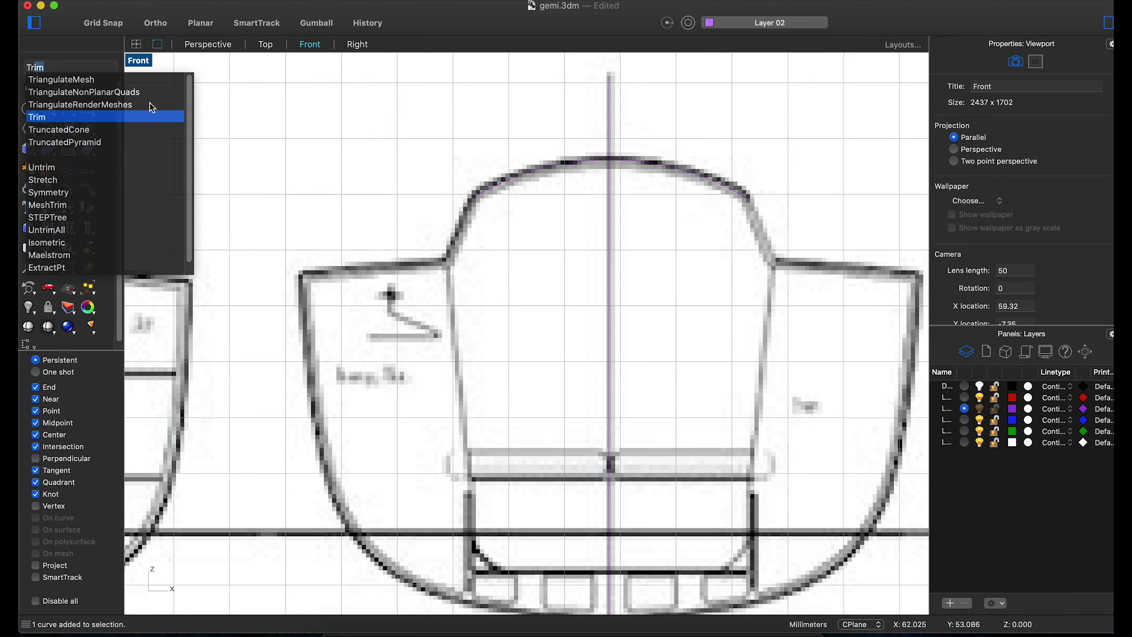
key("Escape")
key("super+a")
right_click(666, 147)
left_click(642, 215)
right_click(670, 116)
key("Escape")
type("tr")
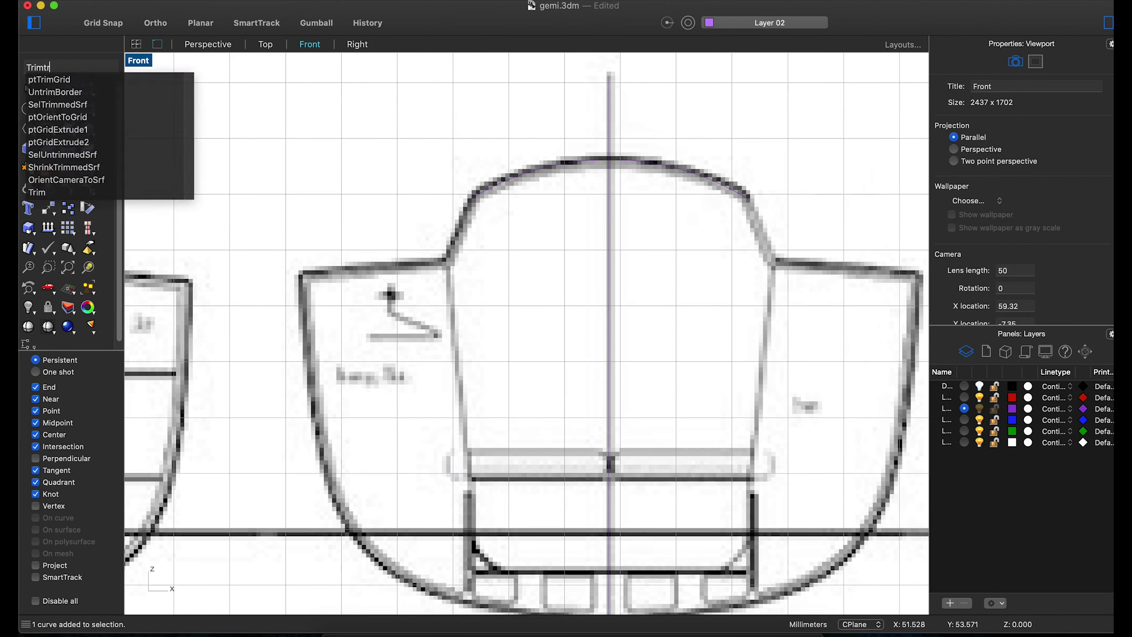
key("Return")
key("Return")
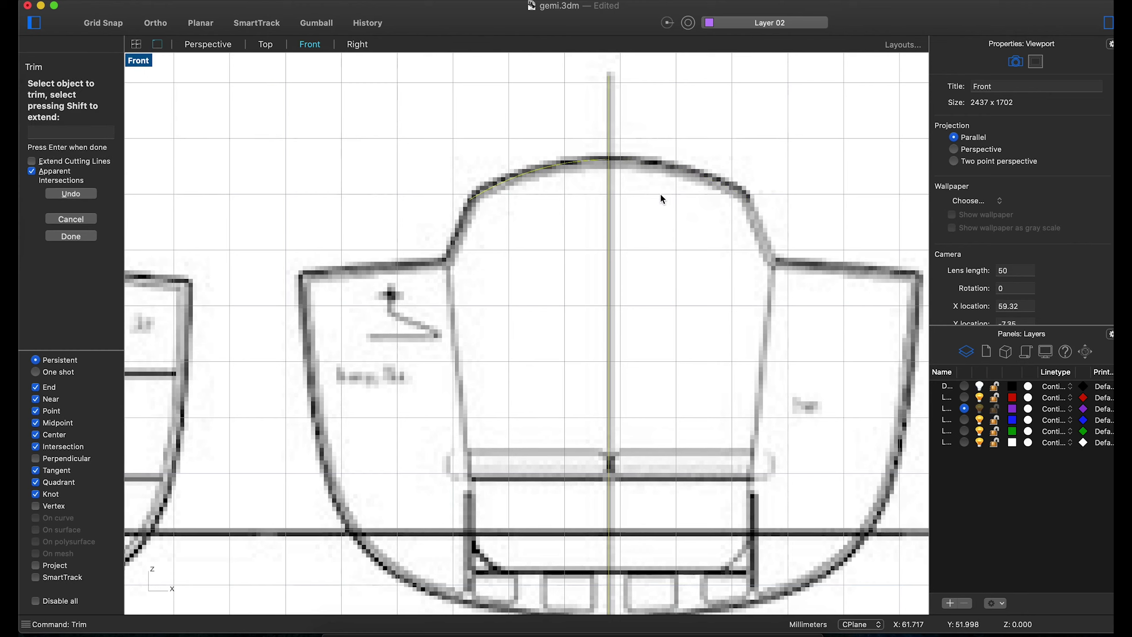
left_click(74, 235)
Mirror the remaining roof arc half across the section's vertical centreline and select both halves.
left_click(487, 191)
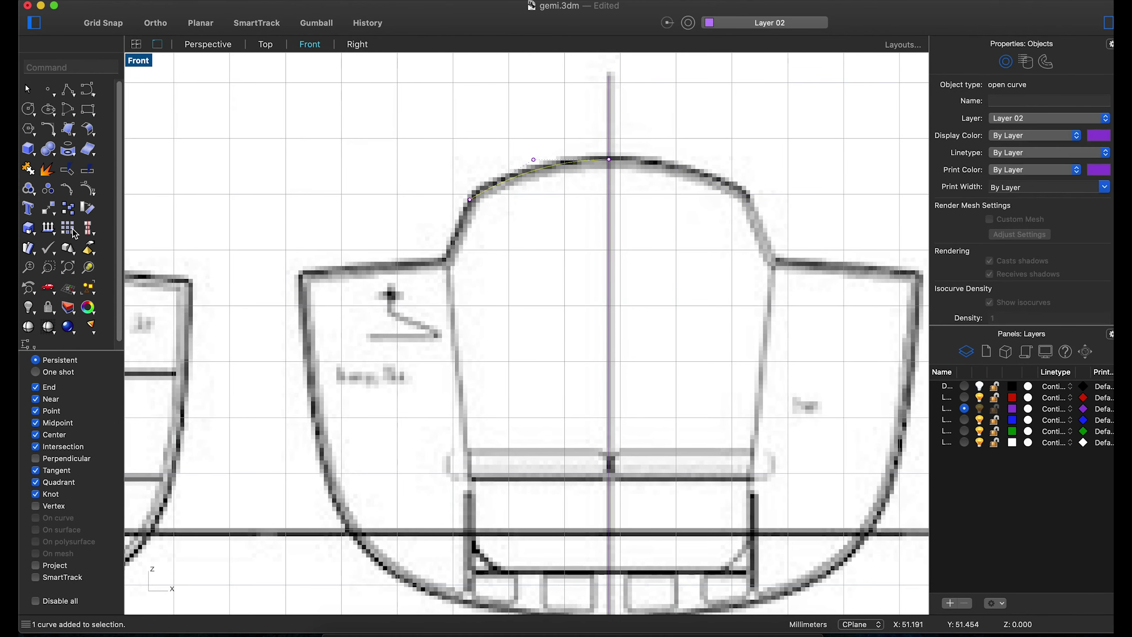
left_click_drag(48, 208, 88, 223)
key("Escape")
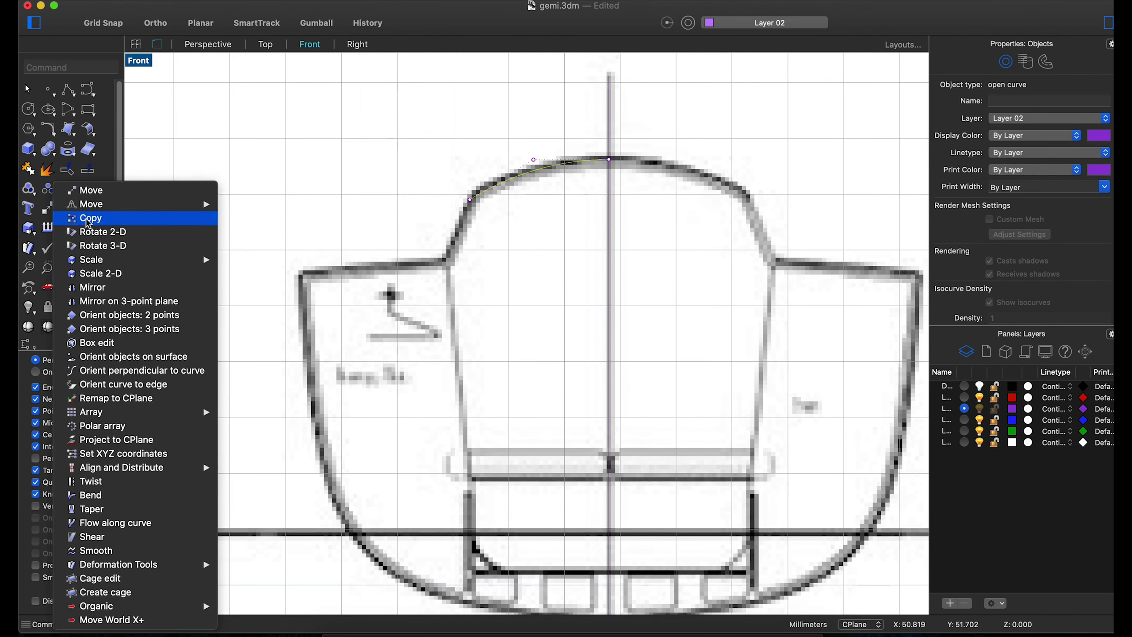
left_click(88, 287)
left_click(609, 158)
left_click(609, 243)
left_click_drag(683, 131, 535, 207)
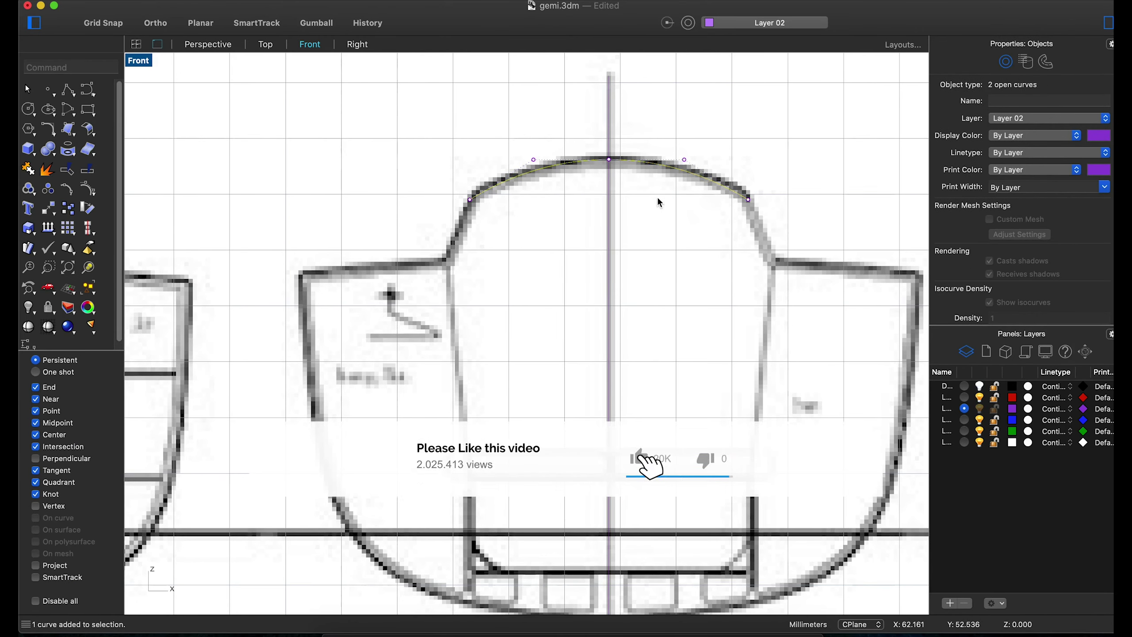
Join the two roof arc halves and rotate the resulting curve about its crown until it stands across the hull.
left_click(28, 189)
scroll(232, 89, "down", 3)
left_click(135, 44)
right_click_drag(731, 151, 763, 127)
left_click(762, 127)
scroll(340, 183, "up", 3)
left_click(88, 212)
left_click(369, 381)
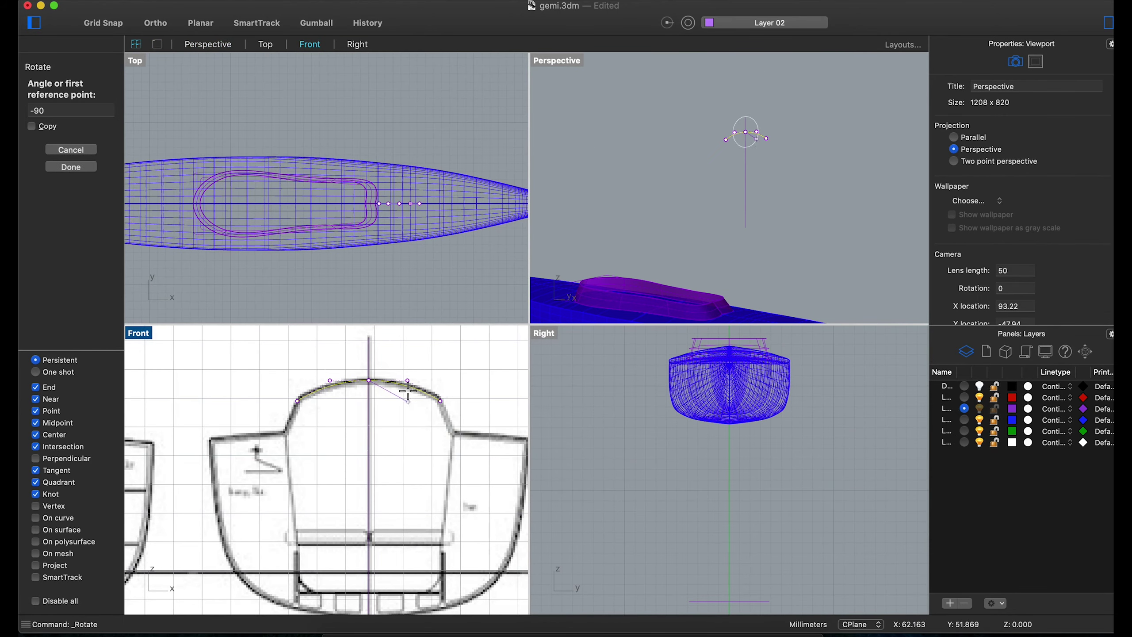
left_click(403, 287)
scroll(403, 287, "down", 3)
left_click(517, 241)
left_click(779, 169)
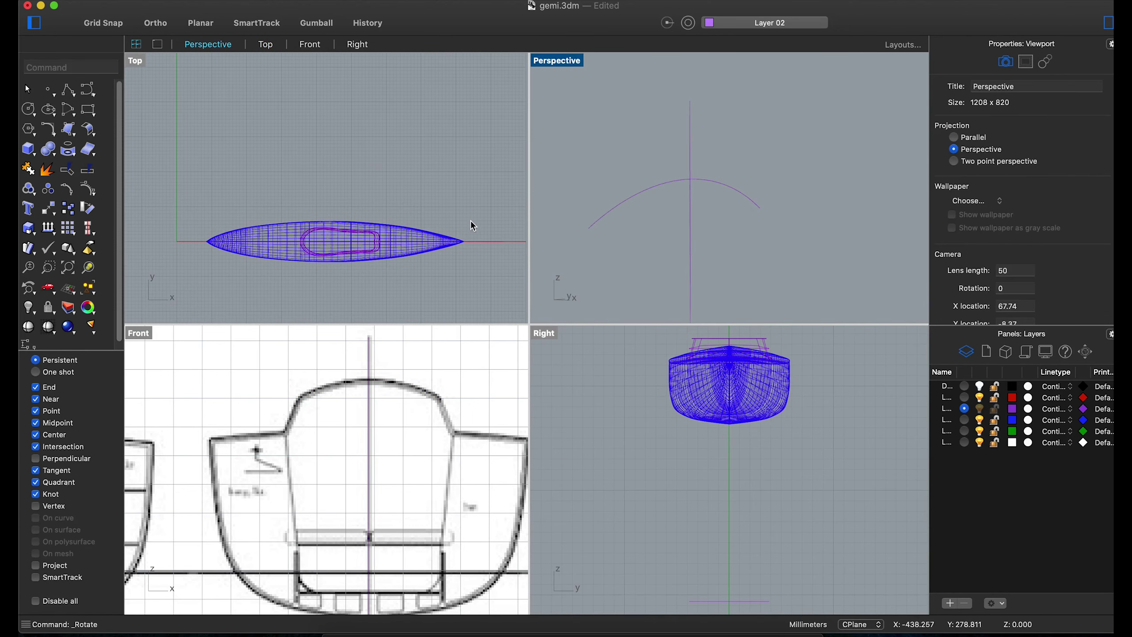
Orient a copy of the roof arc onto the cabin trunk's upper edge using 3D scaling, fitting its ends to the trunk's two sides.
scroll(472, 226, "down", 3)
left_click(629, 197)
scroll(585, 377, "down", 4)
right_click(74, 267)
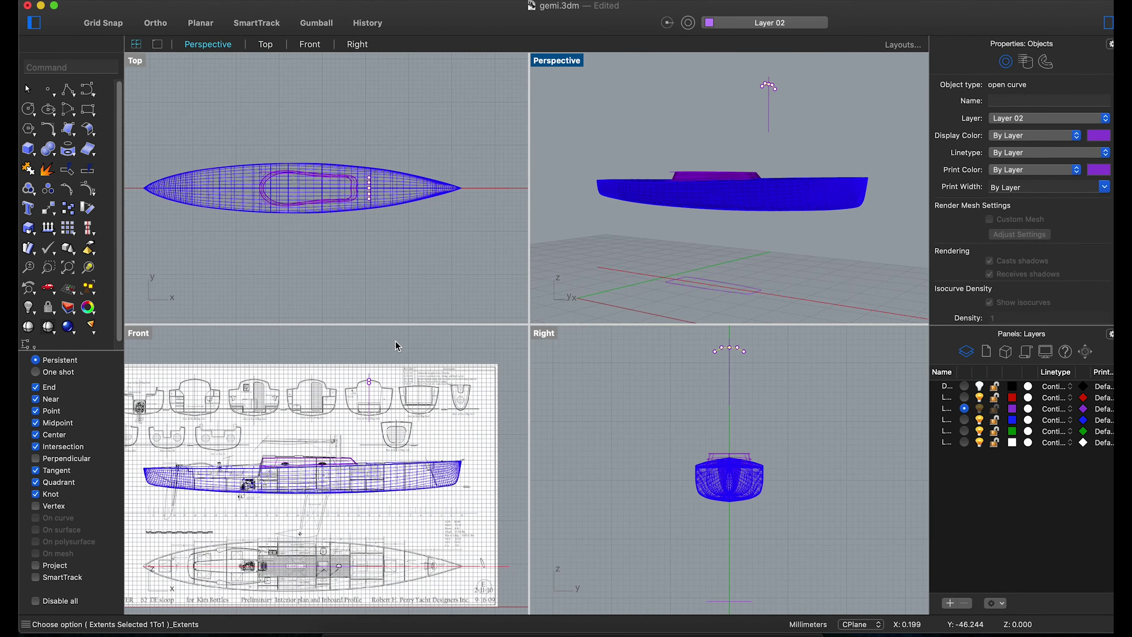
type("Orient")
key("Return")
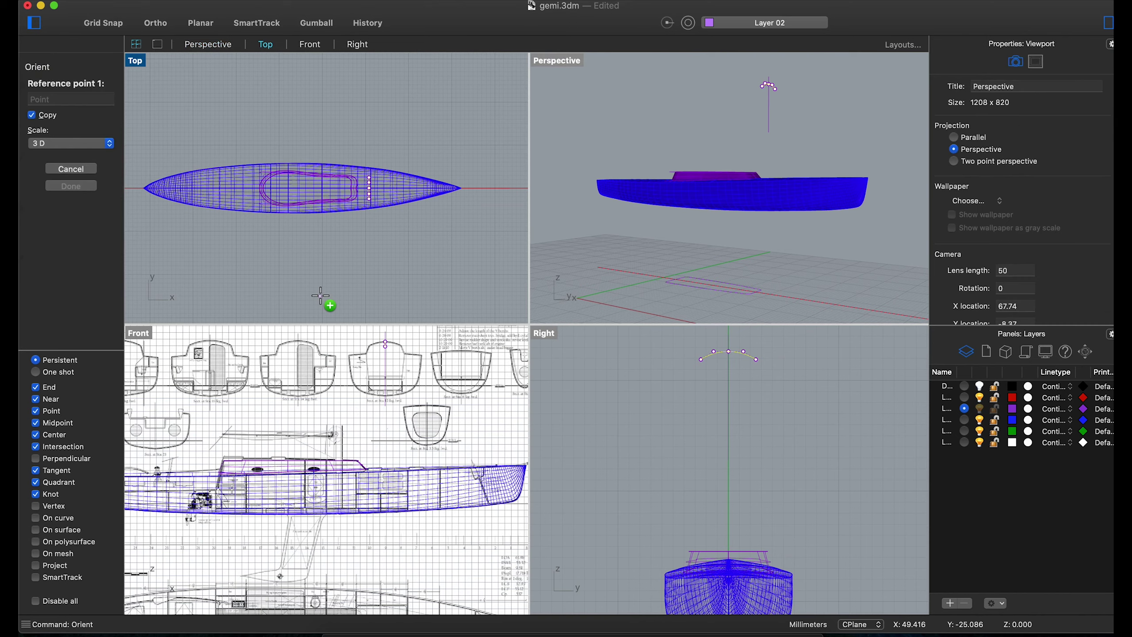
scroll(377, 264, "up", 2)
right_click_drag(669, 201, 749, 423)
scroll(748, 423, "up", 2)
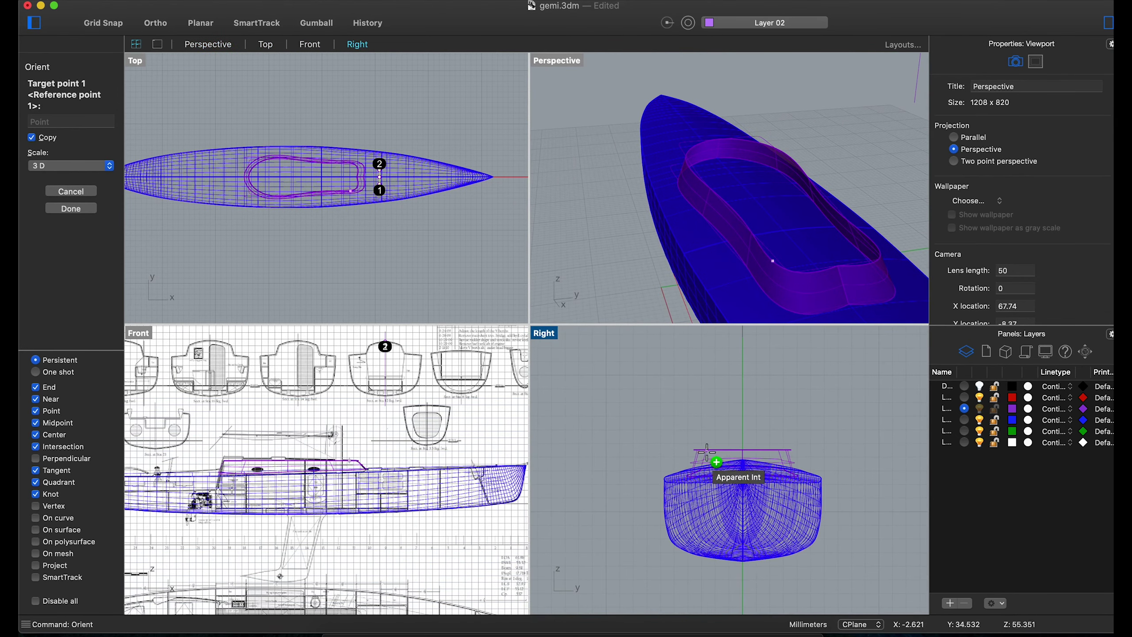
left_click(697, 449)
scroll(791, 451, "up", 2)
left_click(796, 460)
right_click_drag(798, 294, 624, 141)
right_click(352, 105)
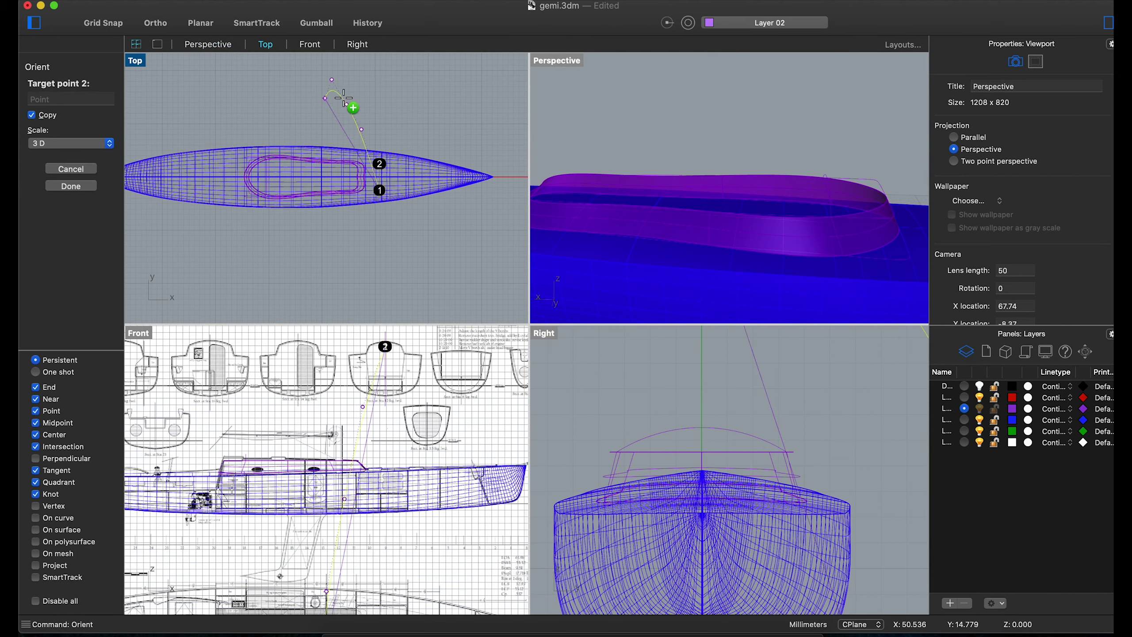
right_click_drag(810, 158, 676, 141)
type("sweep2")
key("Return")
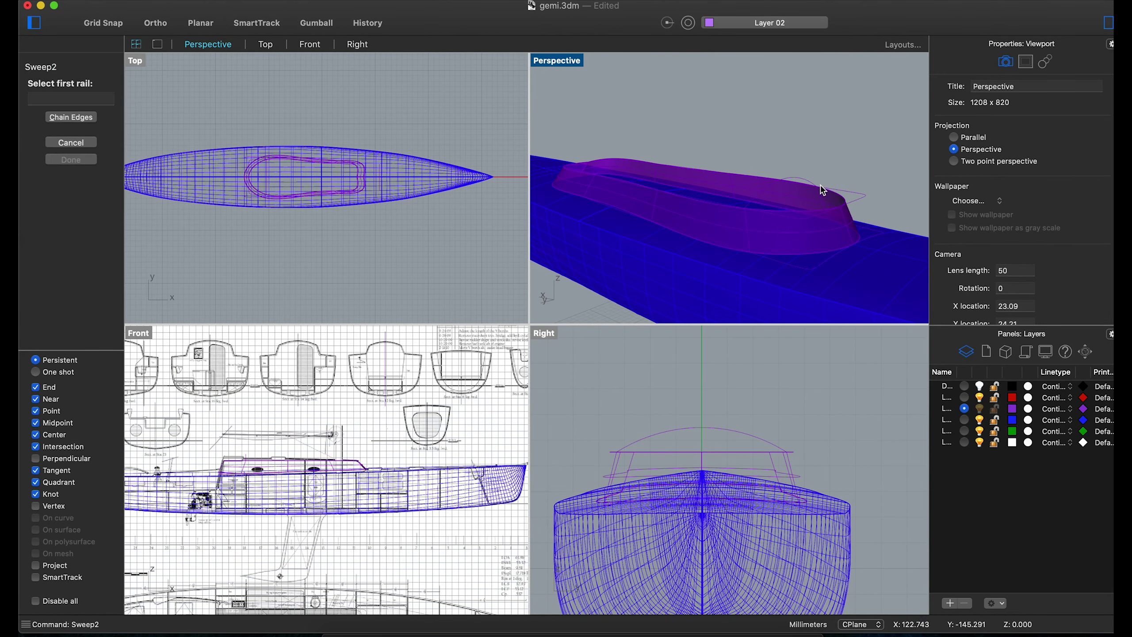
left_click(796, 194)
key("Escape")
left_click(799, 180)
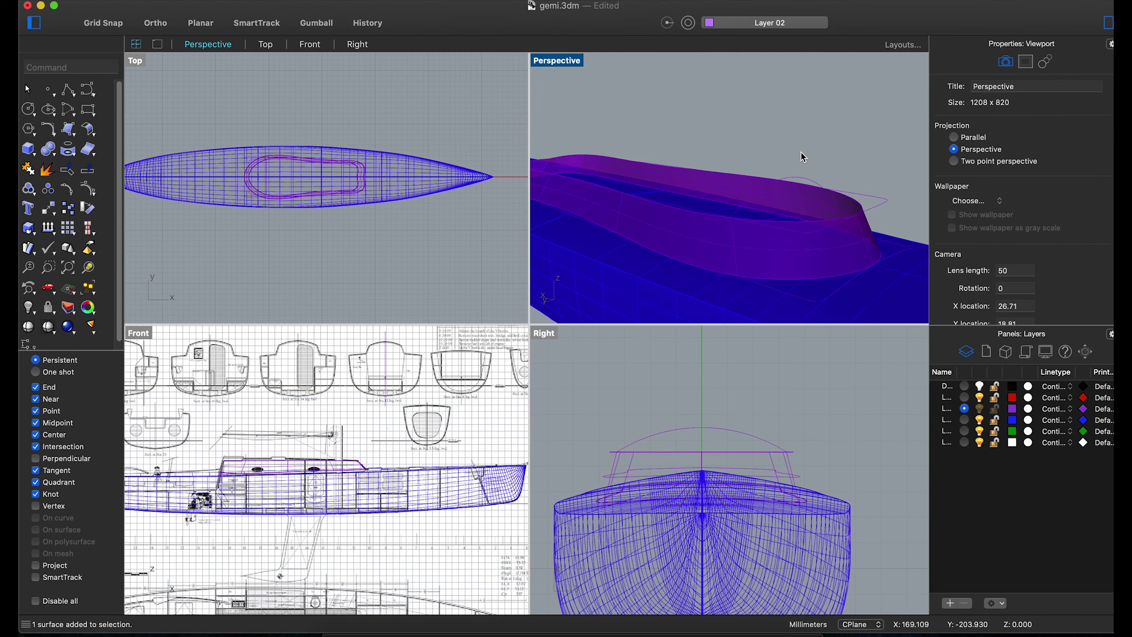
right_click(762, 178)
key("Escape")
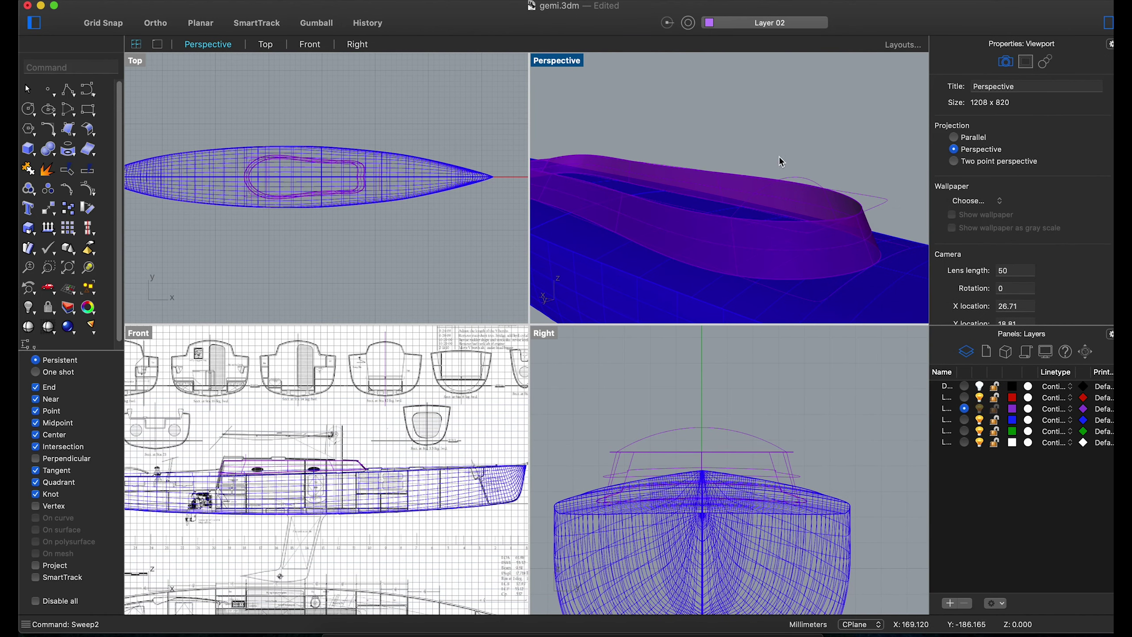
Try to build a network surface from the undivided upper edge of the cabin trunk and the roof arc.
type("networksrf")
key("Return")
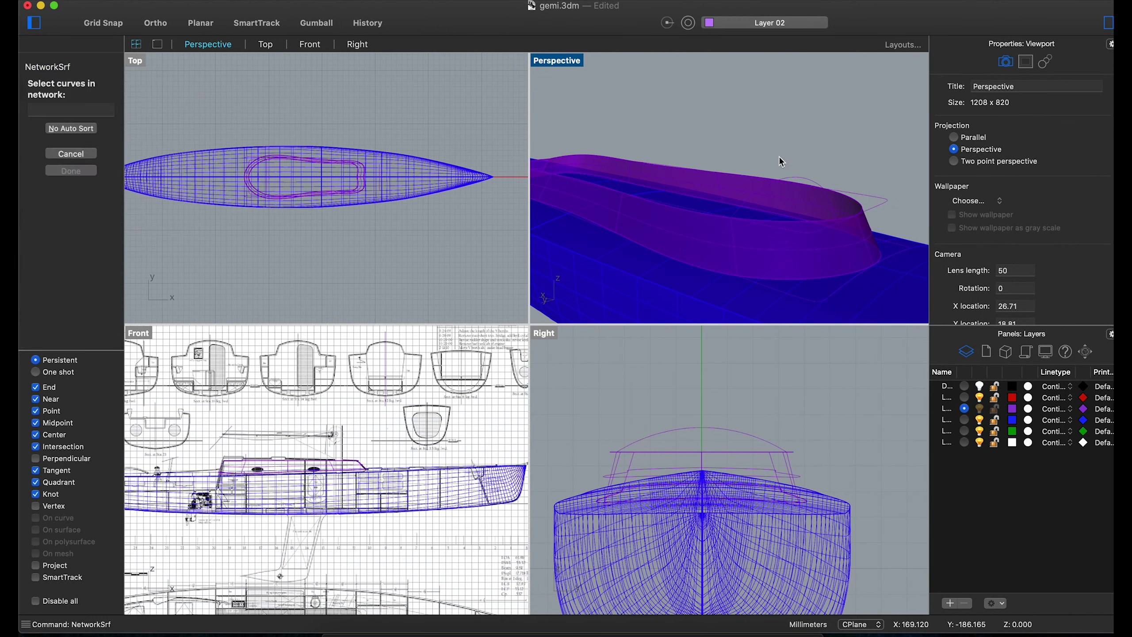
left_click(859, 205)
key("Return")
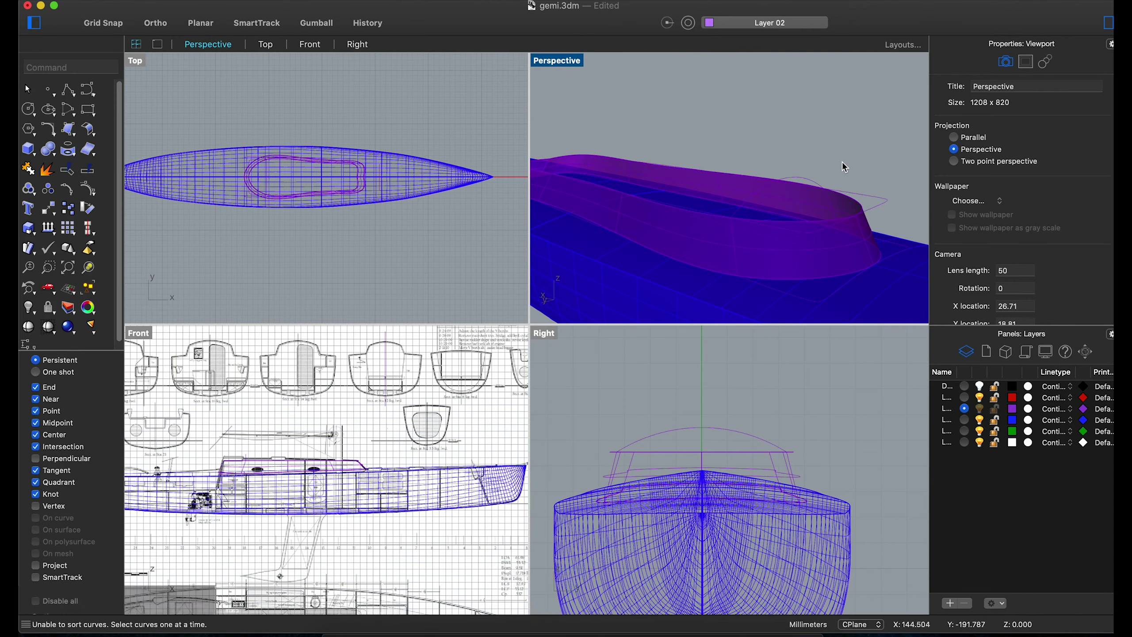
key("Return")
scroll(421, 200, "up", 3)
key("Escape")
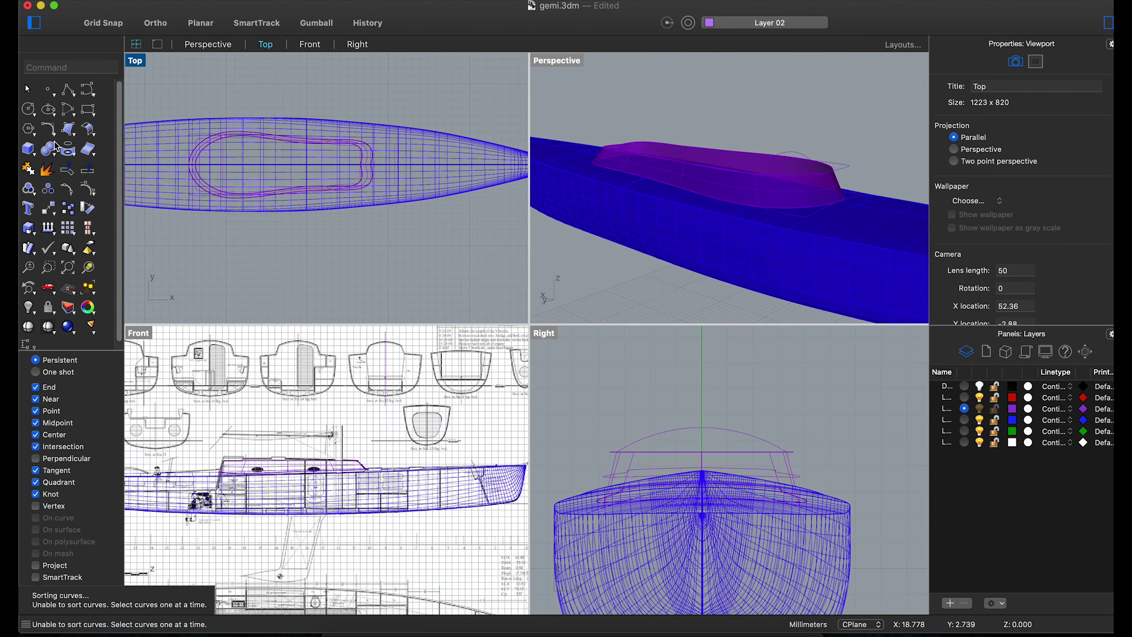
Hide the hull and draw a straight polyline along the centreline of the cabin trunk in the Top view.
left_click(165, 169)
left_click(31, 308)
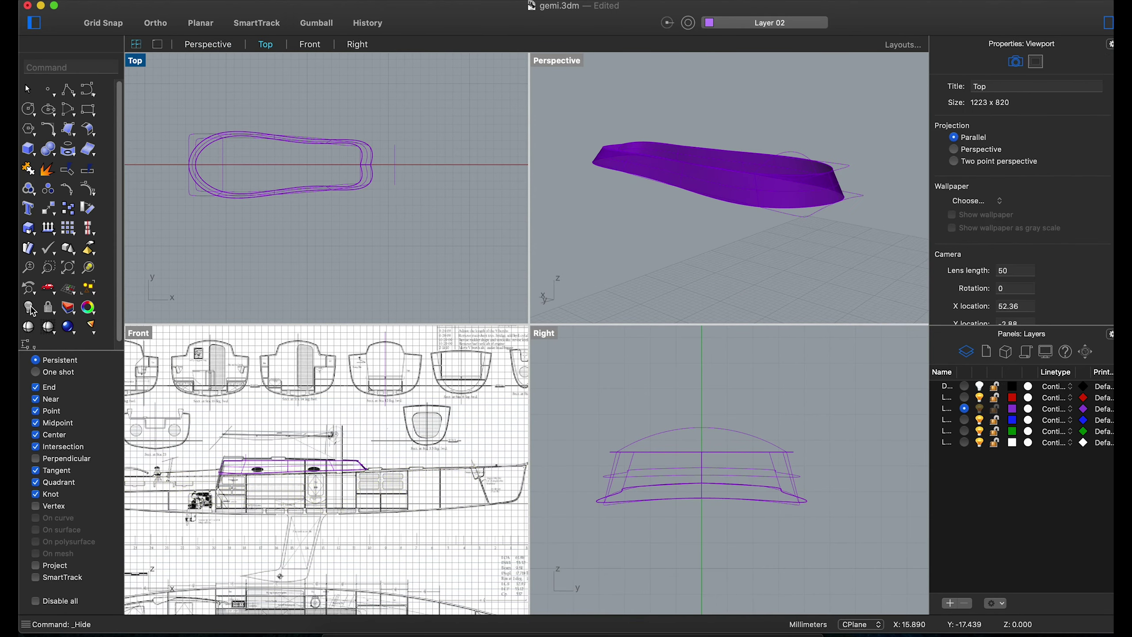
left_click(67, 91)
left_click(165, 165)
key("Escape")
scroll(455, 162, "up", 5)
left_click(446, 203)
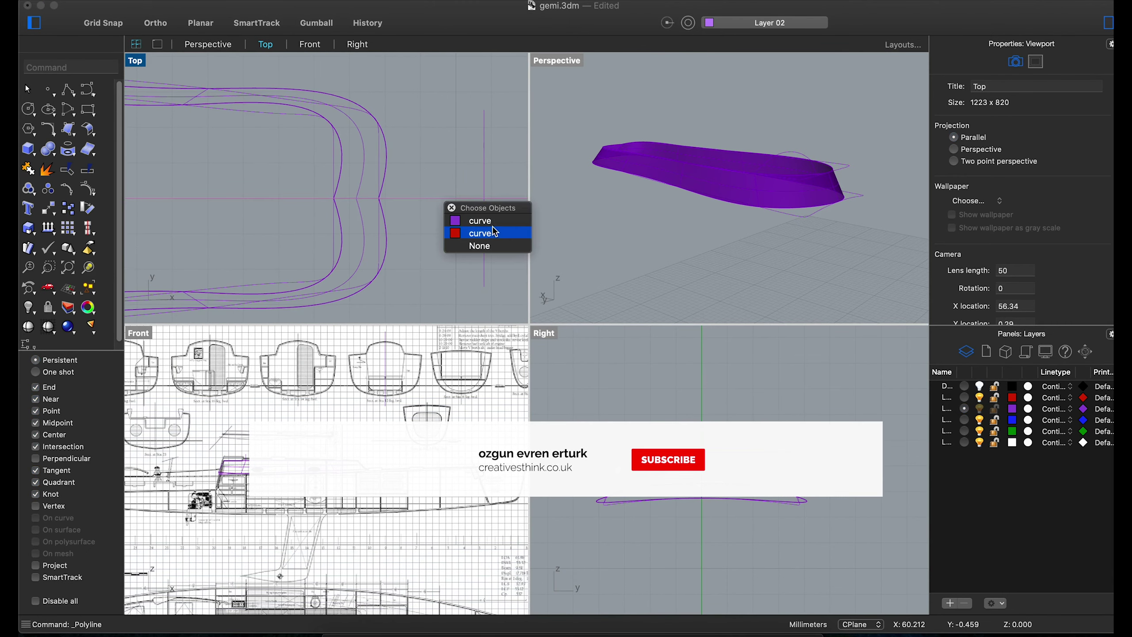
left_click(477, 220)
key("Escape")
Split the cabin trunk surface into two halves with the centreline polyline.
left_click(87, 169)
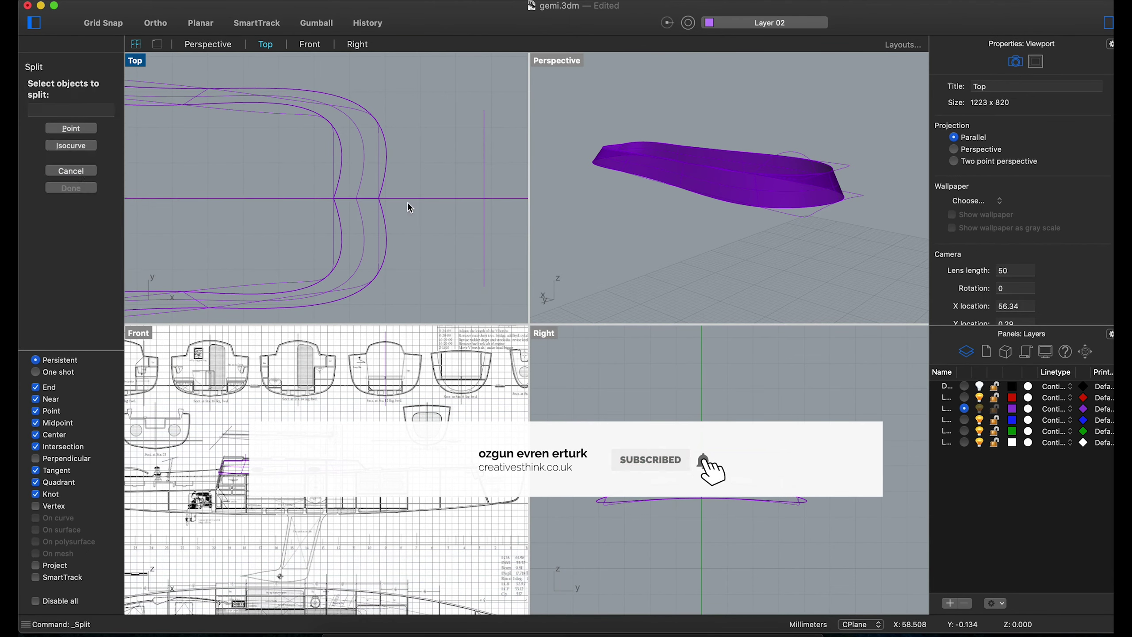
left_click(429, 199)
left_click(387, 160)
key("Return")
left_click(428, 199)
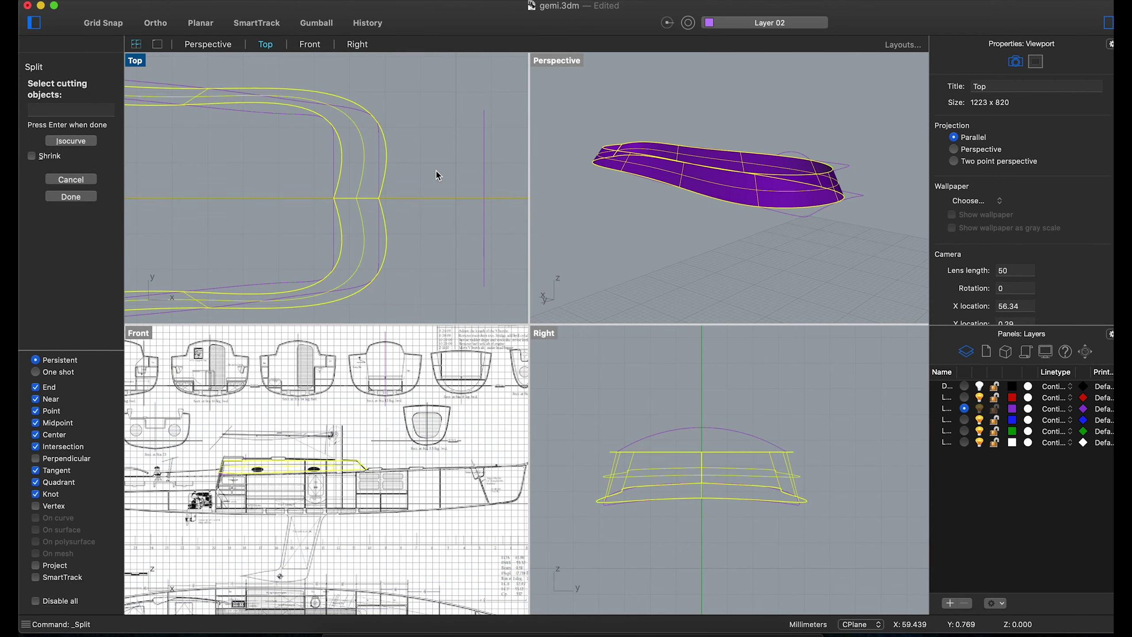
key("Return")
left_click(390, 162)
right_click_drag(770, 183, 821, 144)
key("Escape")
Try to sweep the roof arc along the two upper edge halves of the cabin trunk with Sweep2.
type("S")
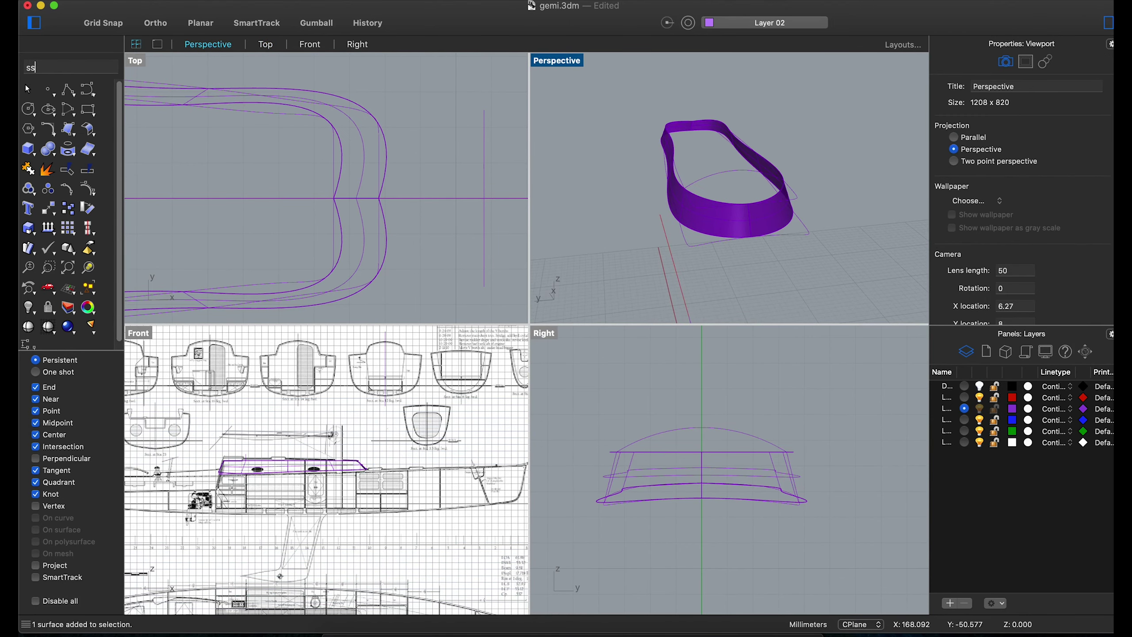
type("weep2")
key("Return")
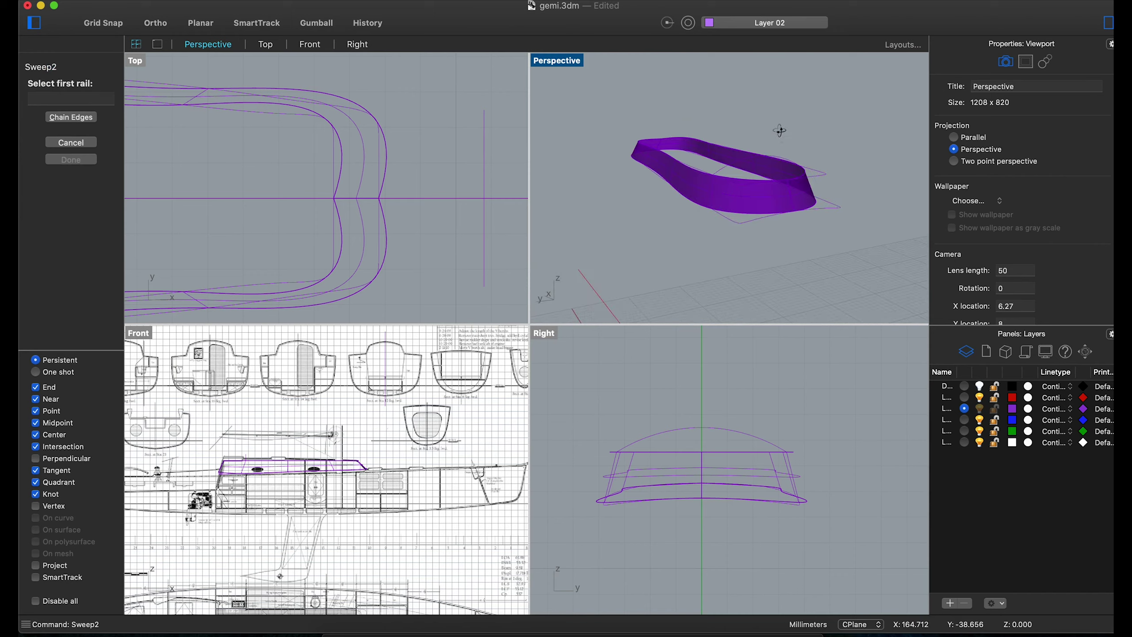
right_click_drag(779, 127, 689, 200)
right_click_drag(765, 154, 889, 189)
scroll(890, 189, "up", 3)
left_click(815, 236)
right_click_drag(814, 236, 466, 411)
left_click(655, 222)
key("Return")
left_click(428, 497)
right_click(753, 156)
key("Escape")
Create the cabin roof as a network surface from the trunk's two upper edge halves and the roof arc, with Position edge matching.
type("Netw")
key("Return")
right_click_drag(752, 142, 792, 136)
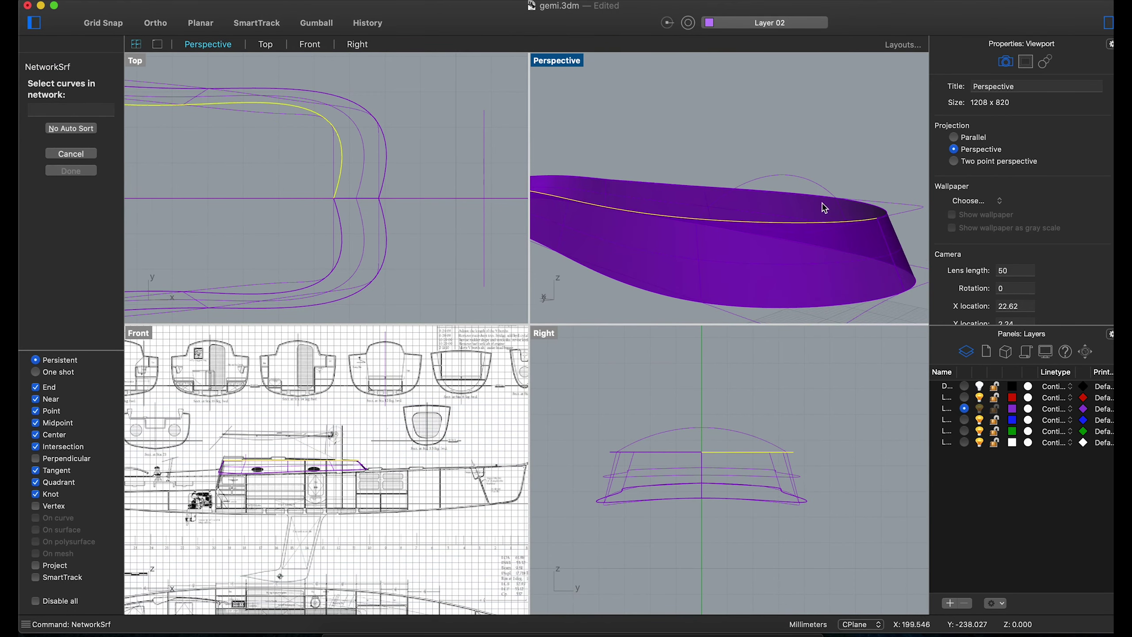
key("Return")
left_click_drag(850, 154, 394, 143)
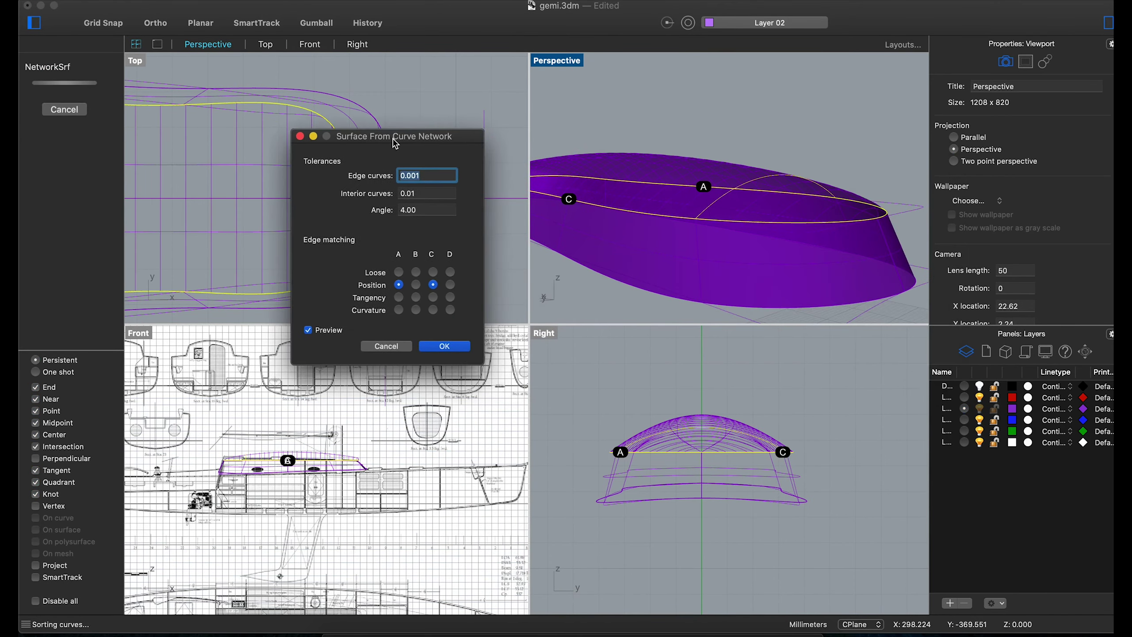
left_click(460, 350)
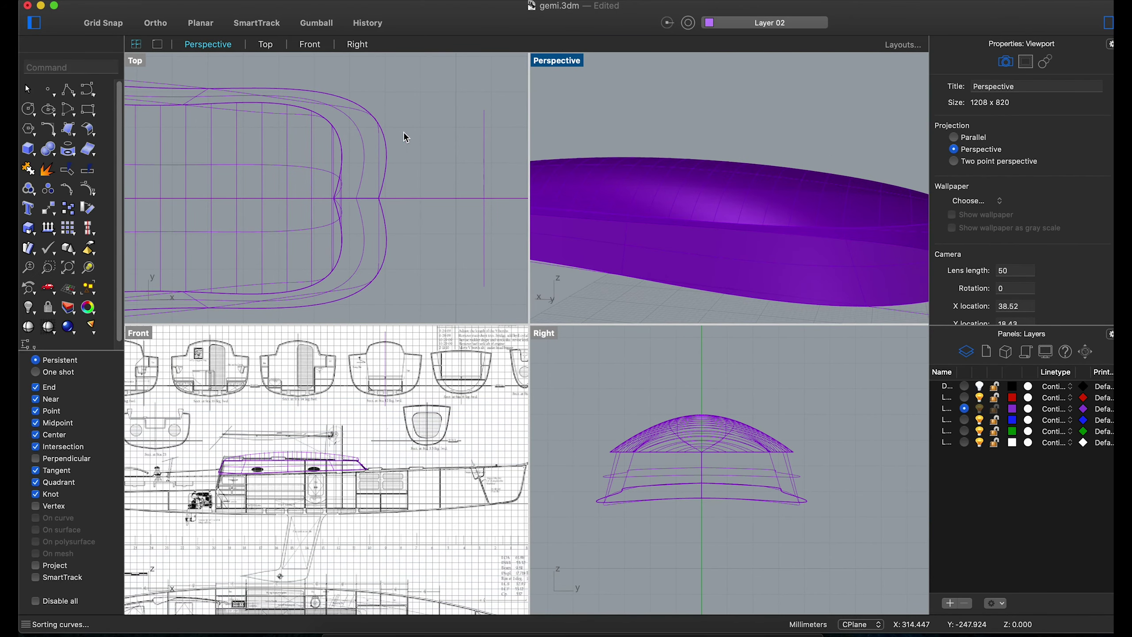
Join the roof surface and the two halves of the cabin trunk into one polysurface.
left_click(696, 179)
scroll(696, 178, "down", 5)
right_click_drag(696, 179, 693, 240)
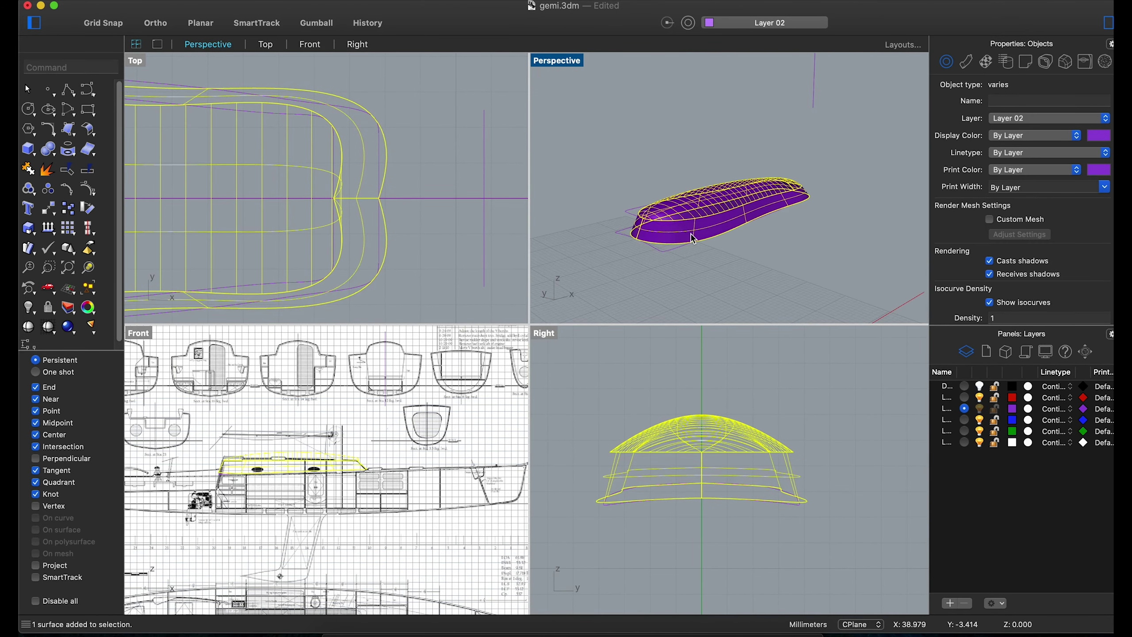
left_click(30, 308)
left_click(67, 131)
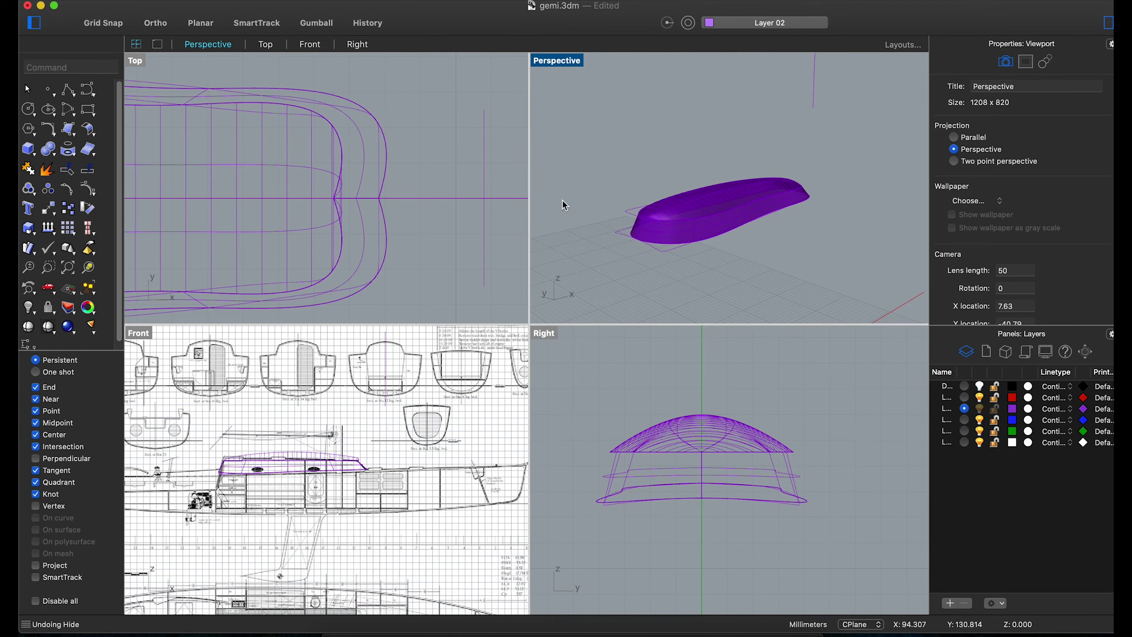
left_click(743, 197)
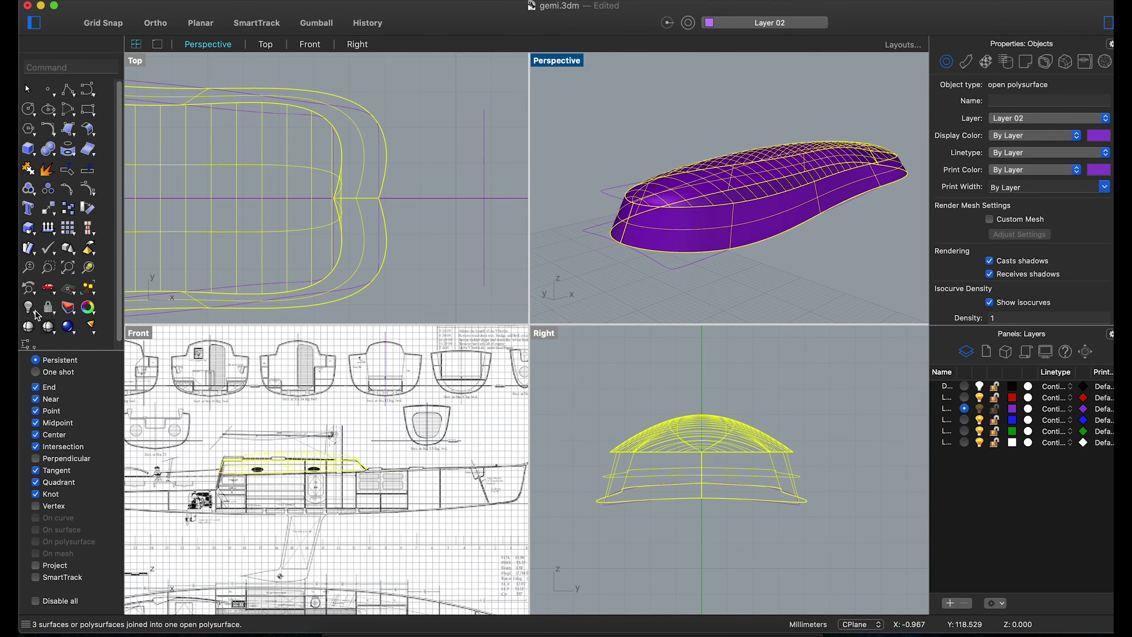
Isolate the leftover cabin construction curves, reassign them to the default layer, and show the hidden objects again.
right_click_drag(637, 294, 696, 201)
key("super+h")
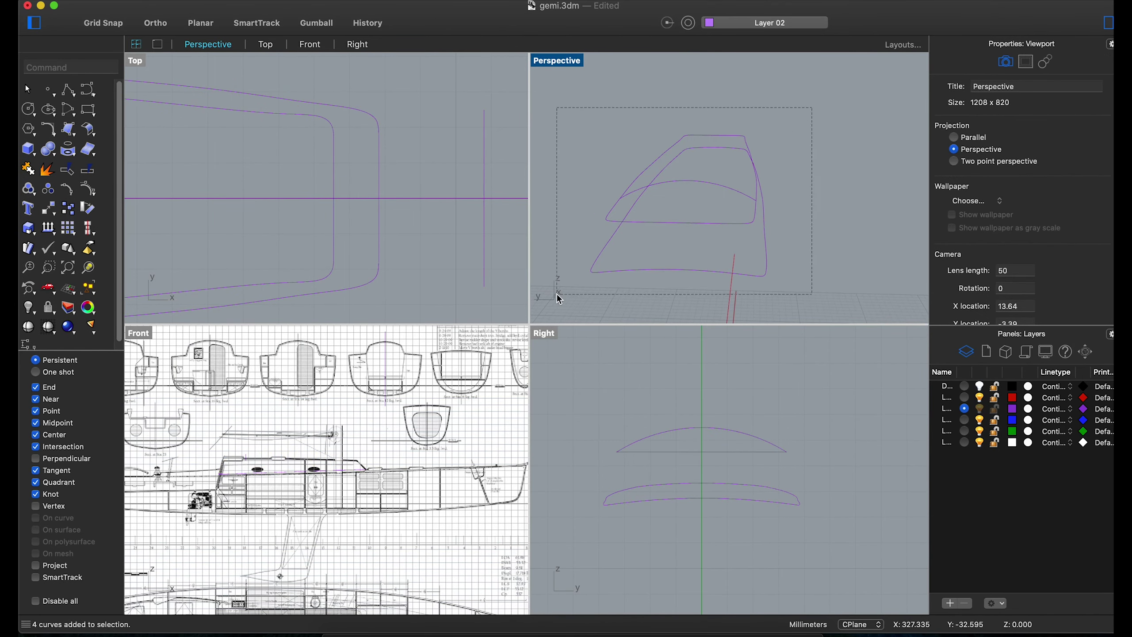
key("super+a")
right_click(956, 386)
left_click(942, 513)
key("super+alt+h")
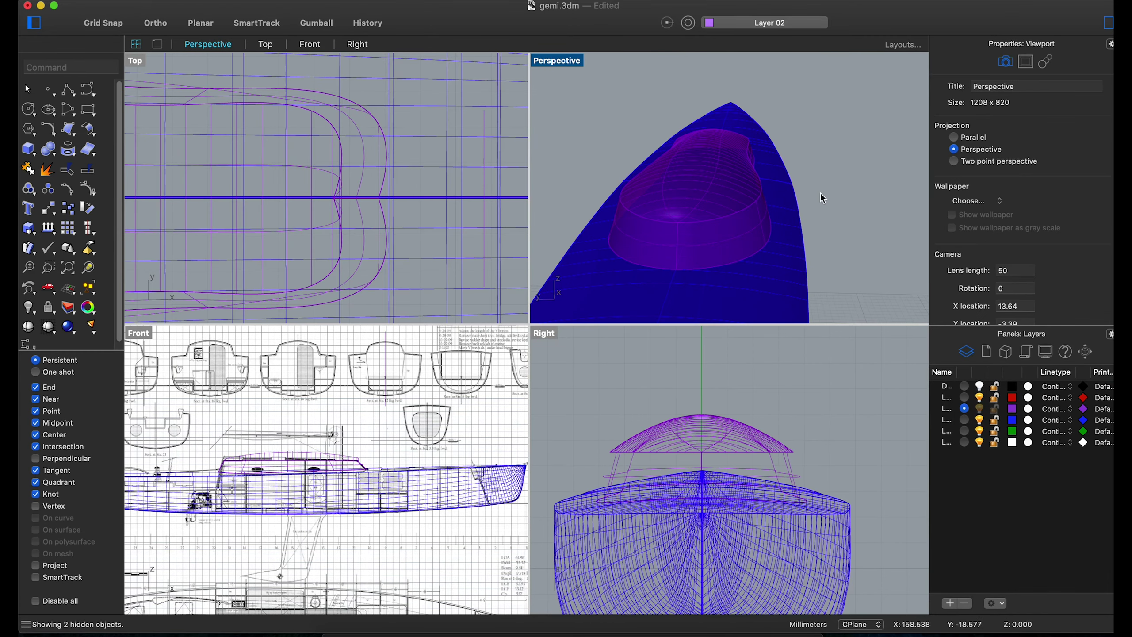
Try to close the underside of the cabin polysurface with the Cap command.
right_click_drag(821, 197, 796, 184)
left_click(789, 190)
type("Cap")
key("Return")
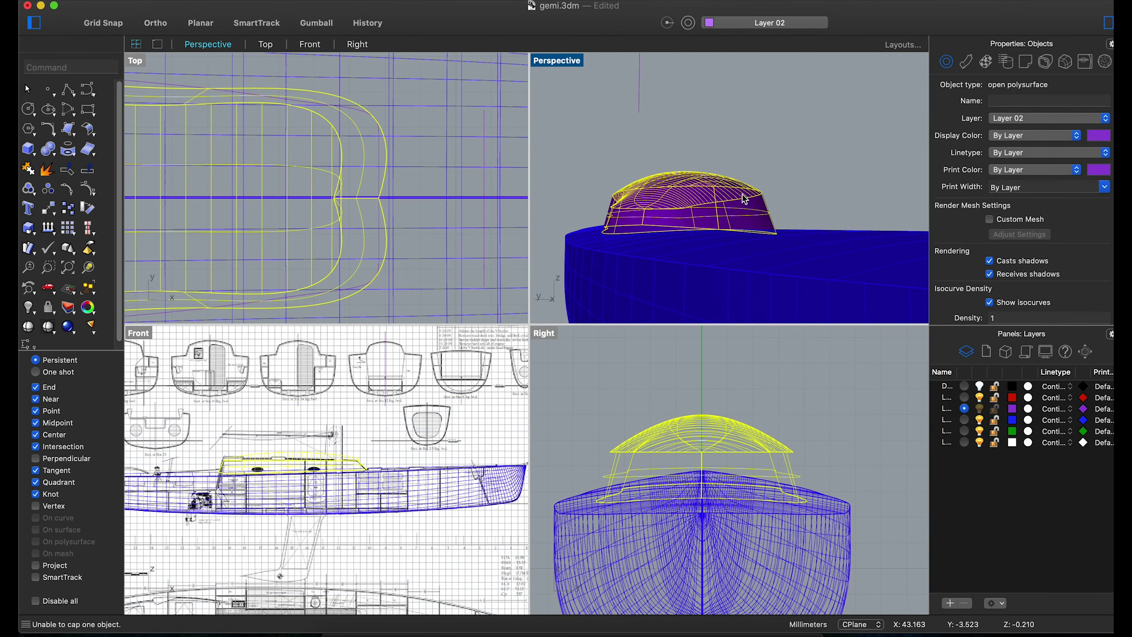
Hide the hull to expose the open underside of the cabin.
left_click(740, 271)
key("super+h")
right_click_drag(721, 192, 755, 210)
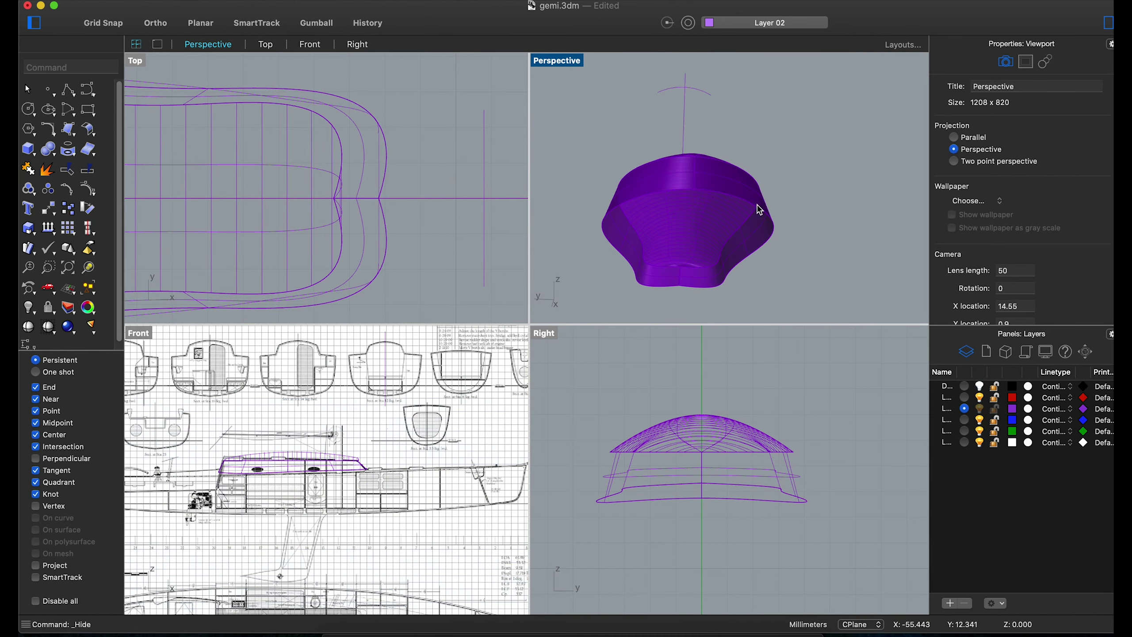
Try to fill the cabin's open underside with a surface from planar curves.
left_click(73, 132)
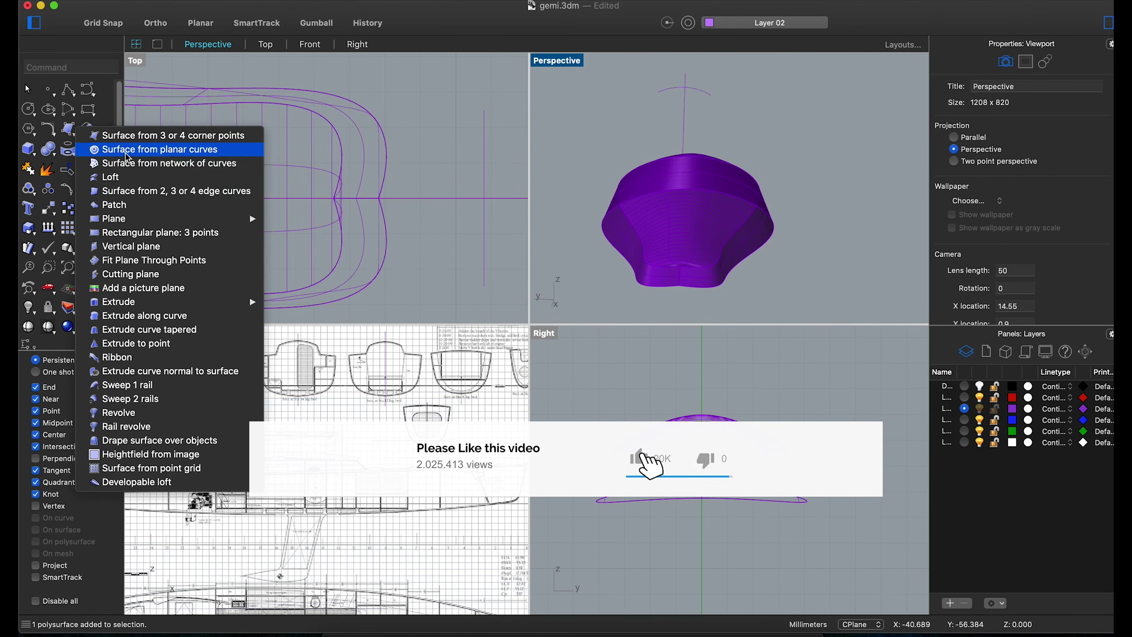
left_click(128, 151)
key("Escape")
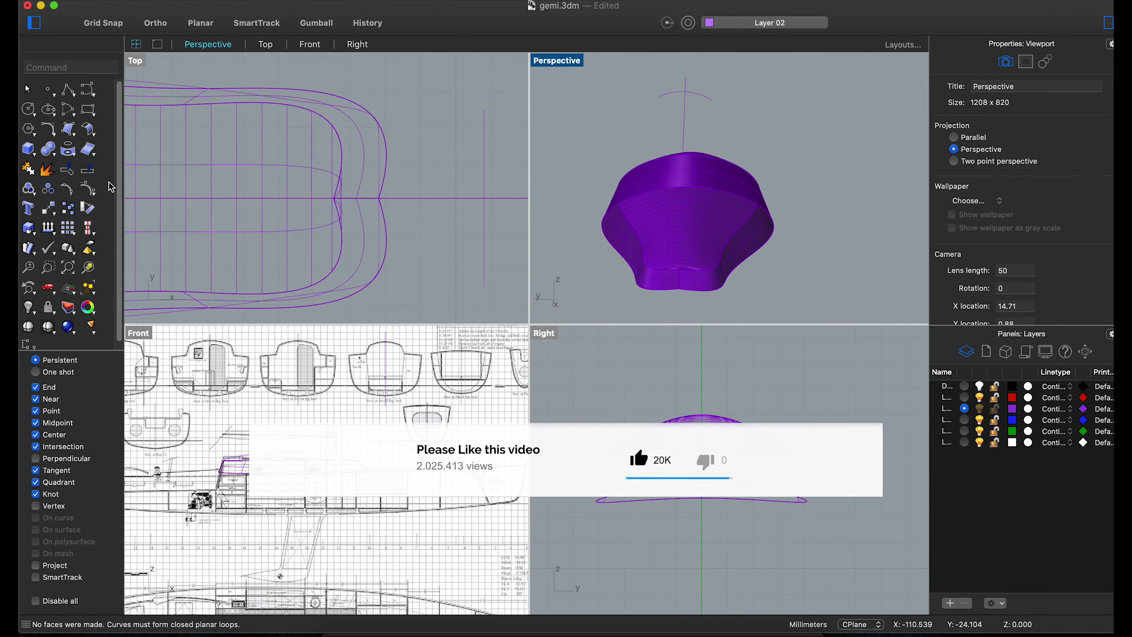
Close the cabin's underside with a surface built from its lower edge curves.
left_click(73, 132)
left_click(148, 196)
key("Escape")
right_click_drag(693, 297, 758, 250)
Join the underside surface with the cabin polysurface into one closed solid.
left_click(686, 210)
right_click_drag(687, 210, 862, 101)
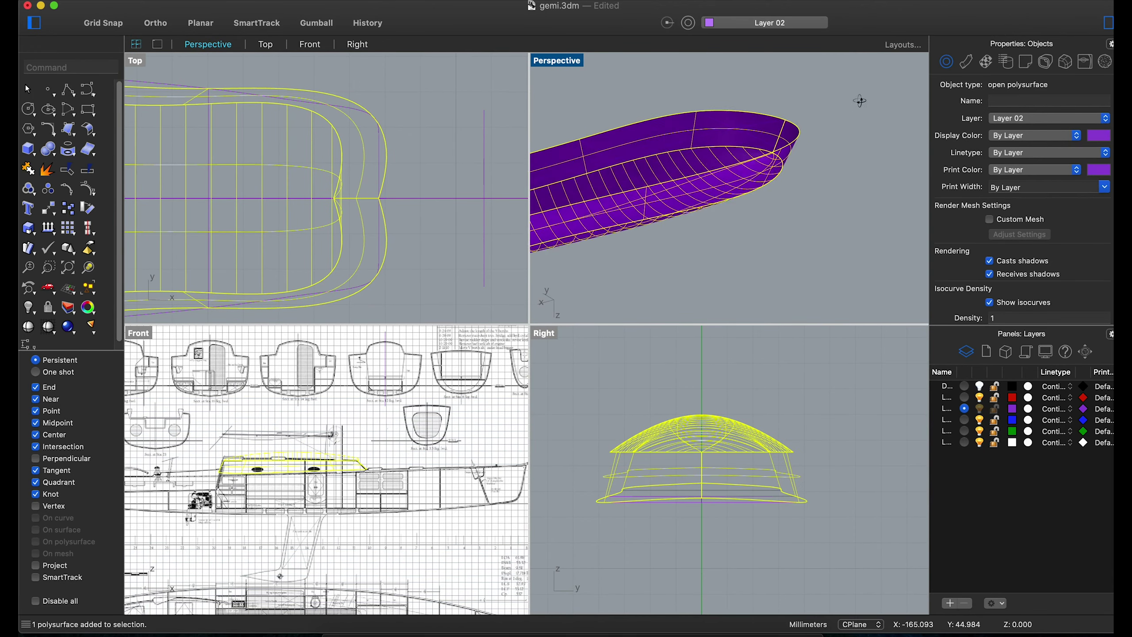
key("Escape")
key("ctrl+a")
left_click(35, 249)
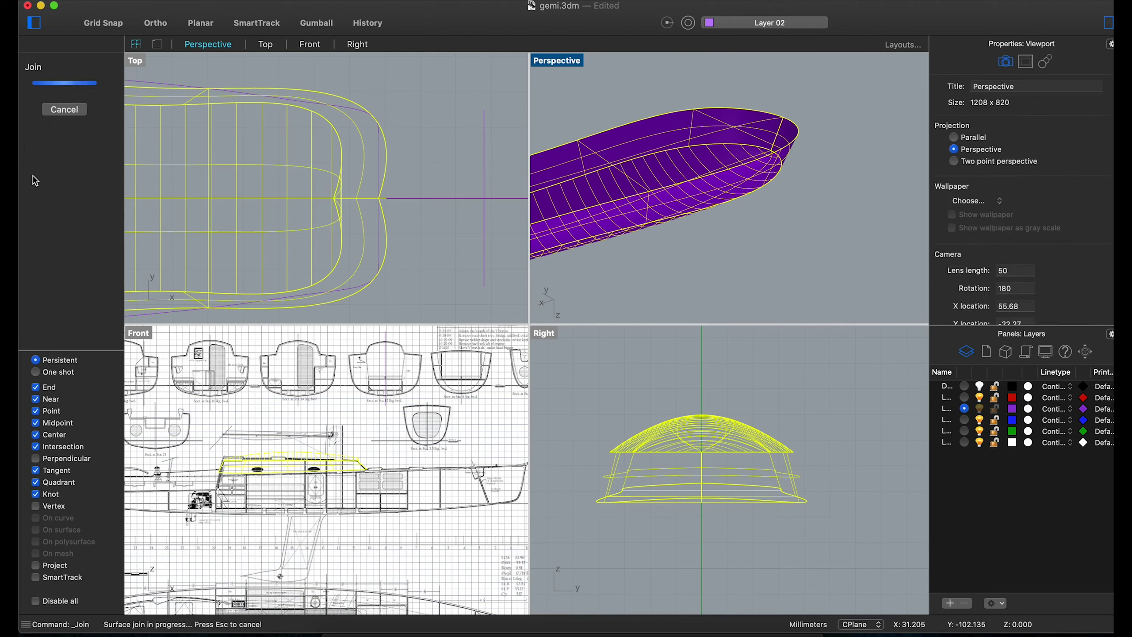
right_click_drag(739, 198, 663, 395)
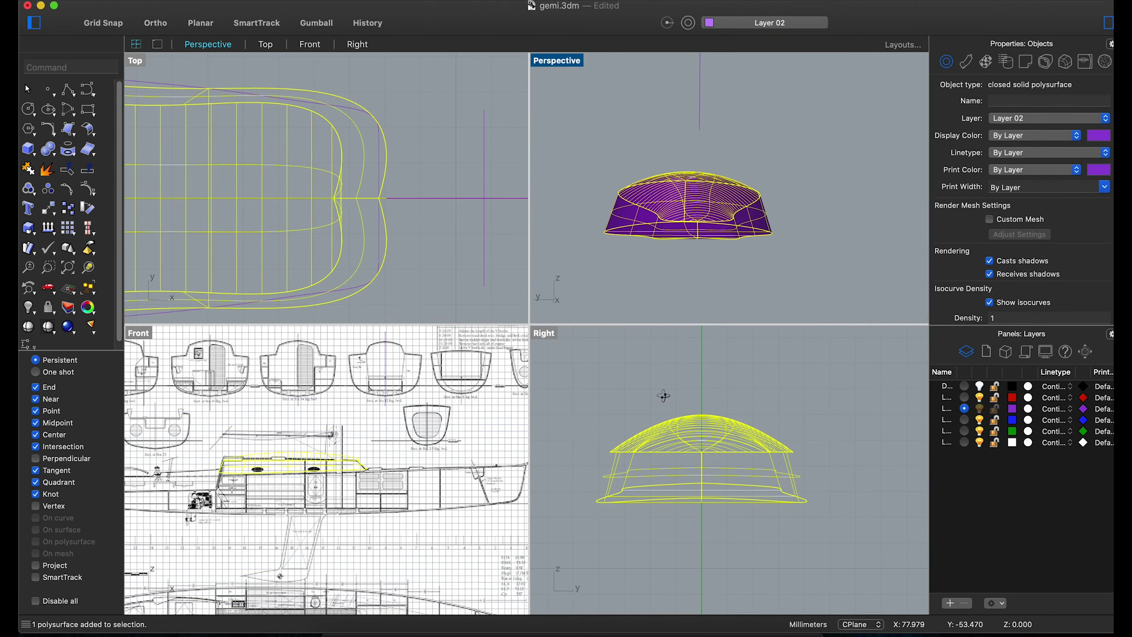
Show the hidden hull and combine it with the cabin solid using a Boolean union.
right_click(28, 307)
key("Escape")
right_click_drag(713, 223, 748, 214)
left_click(748, 214)
key("ctrl+a")
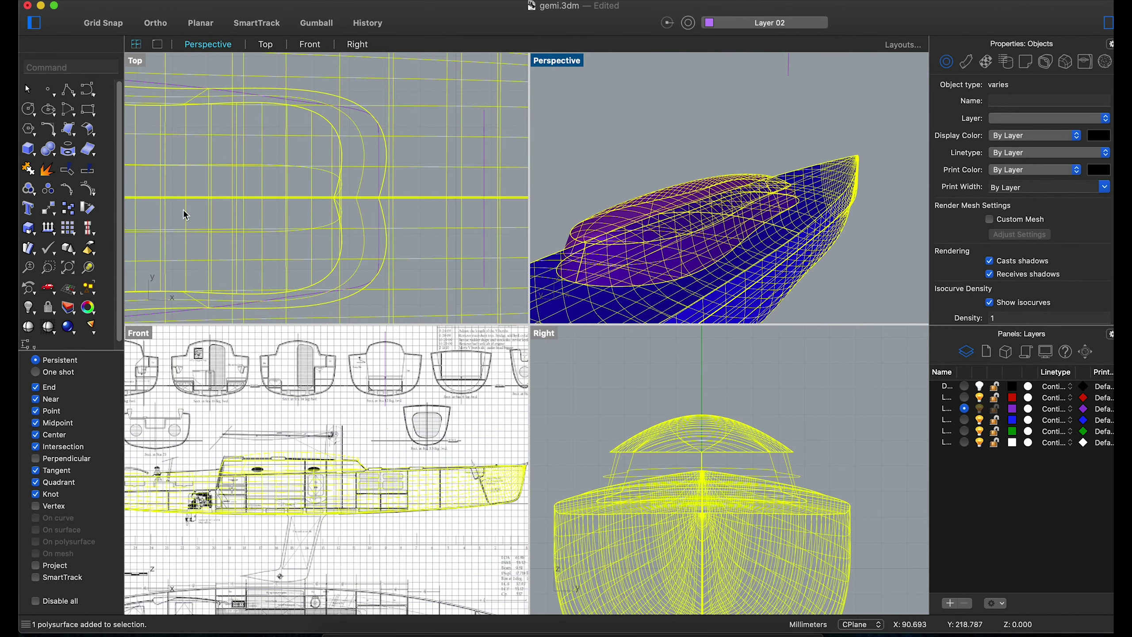
left_click(49, 148)
scroll(745, 176, "up", 5)
right_click_drag(485, 177, 348, 197)
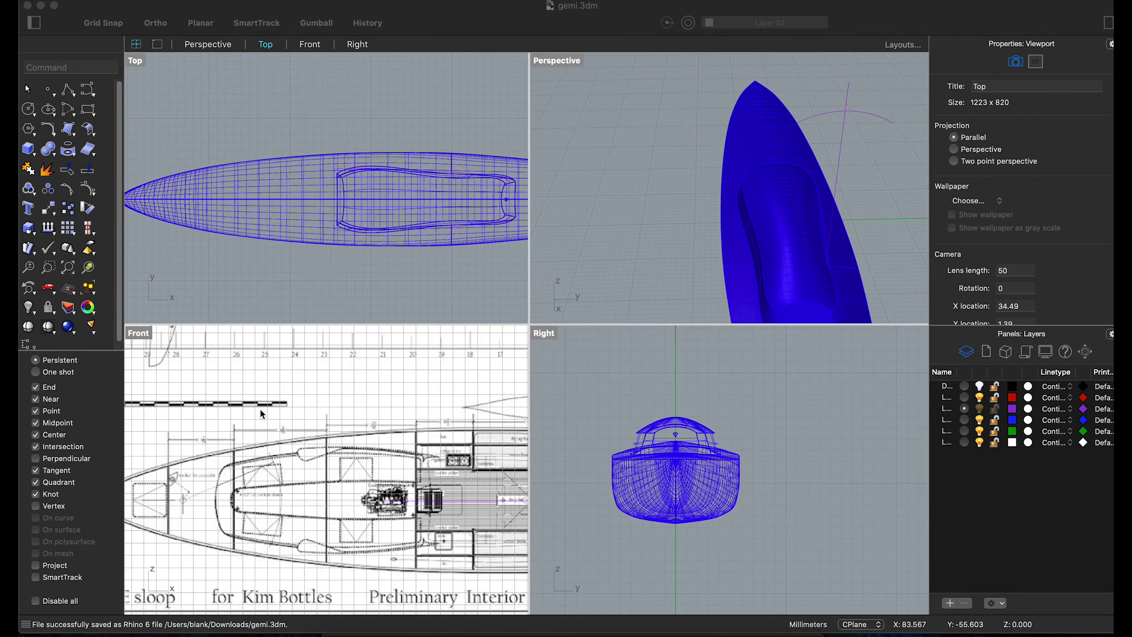
Draw a straight centreline curve across the cockpit in the plan view drawing.
left_click(142, 335)
double_click(142, 333)
scroll(593, 398, "up", 3)
left_click(80, 105)
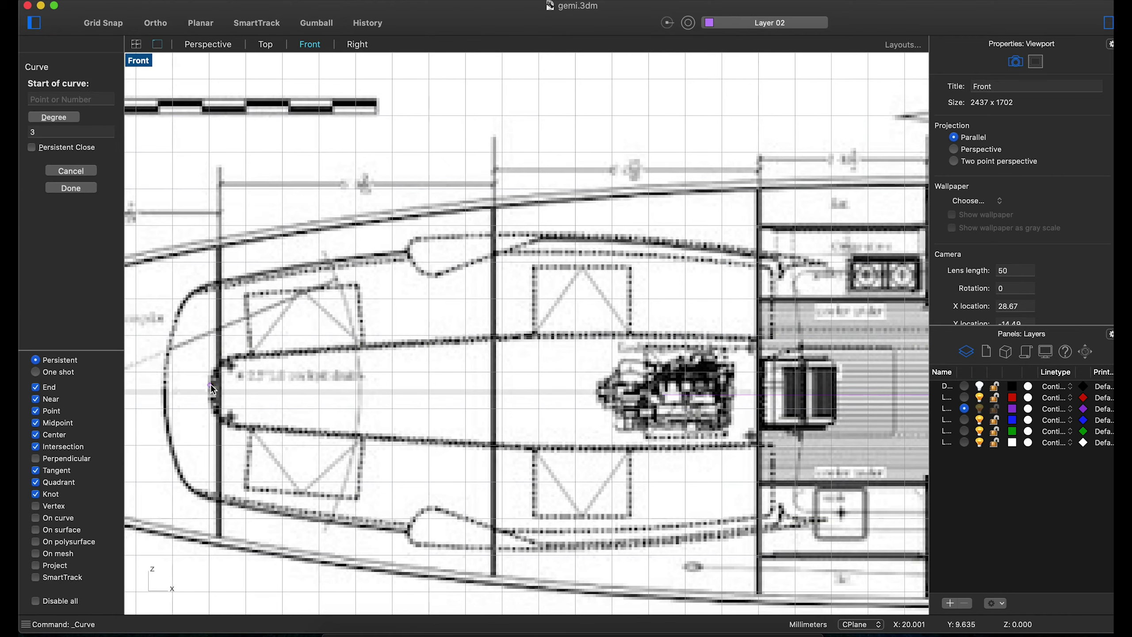
scroll(169, 330, "down", 3)
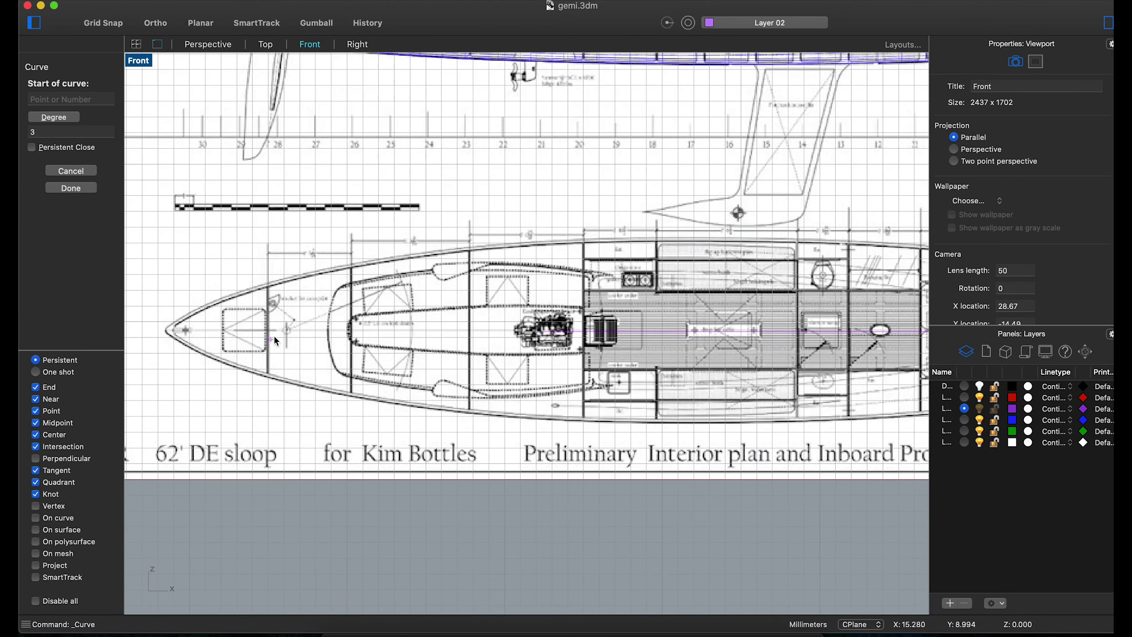
left_click(623, 327)
key("Return")
Trace one half of the cockpit's outer outline as a degree 3 curve starting and ending on the centreline.
scroll(346, 328, "up", 3)
left_click(82, 95)
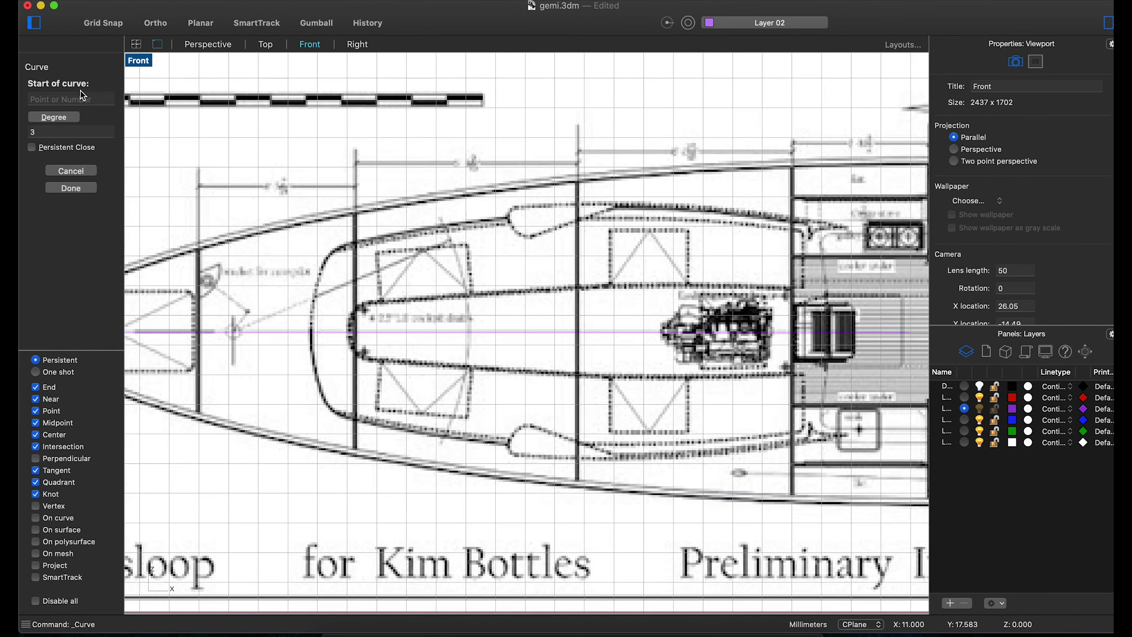
left_click(311, 331)
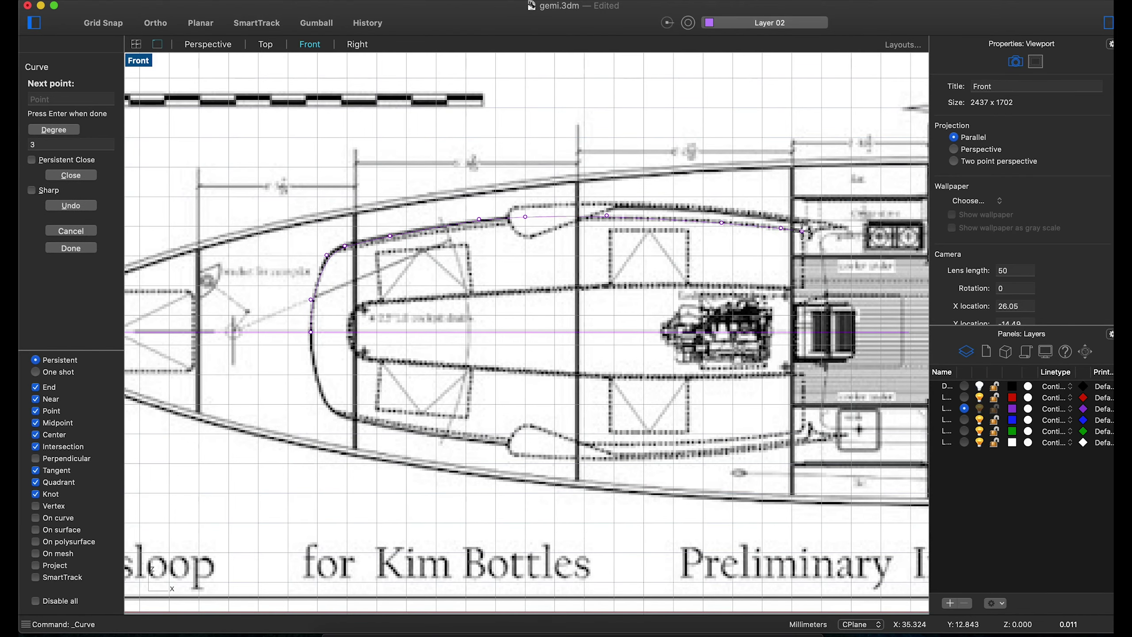
scroll(813, 347, "up", 4)
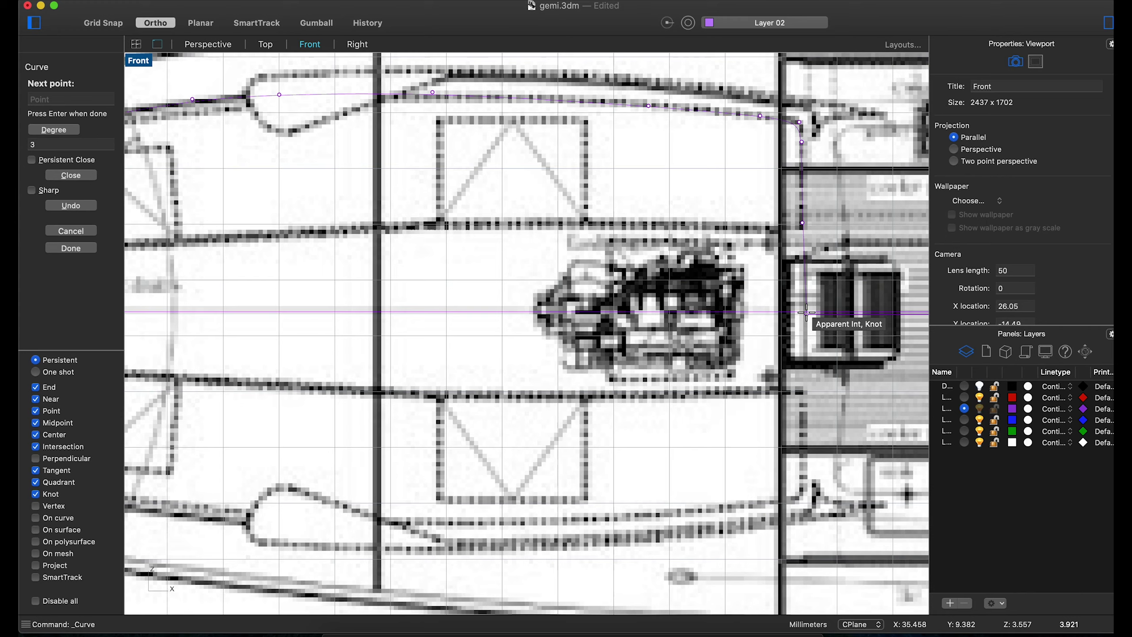
key("Return")
Trace one half of the inner cockpit well with a degree 3 curve from the centreline to the outer outline's forward edge.
scroll(805, 315, "down", 5)
scroll(378, 273, "up", 4)
right_click(378, 273)
left_click(428, 285)
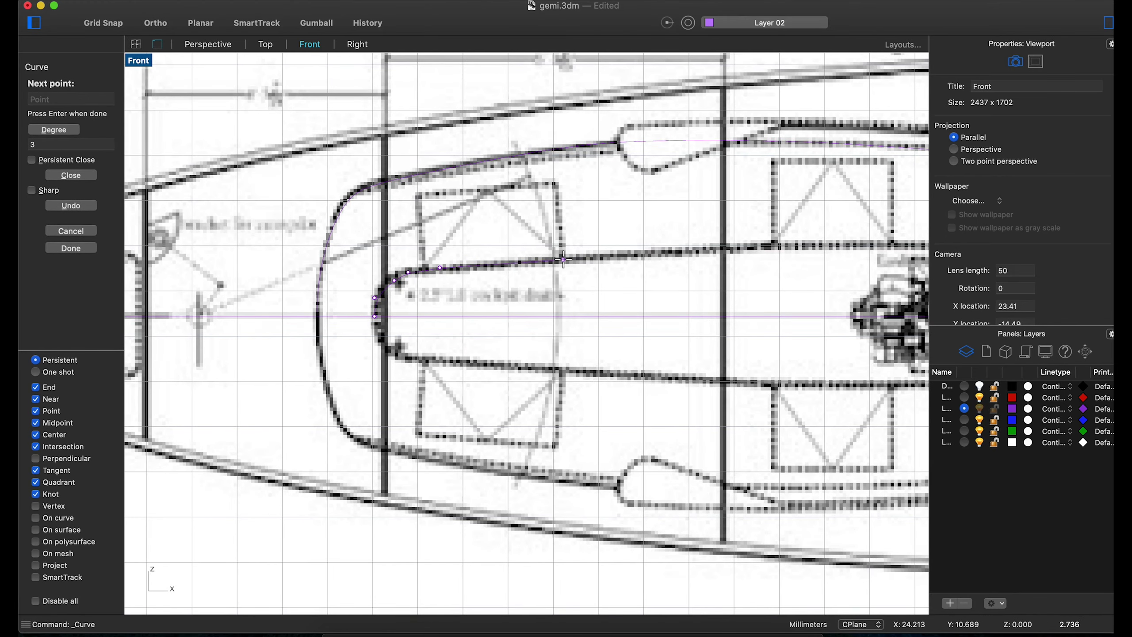
left_click(752, 246)
scroll(698, 262, "down", 4)
scroll(547, 260, "up", 4)
left_click(547, 260)
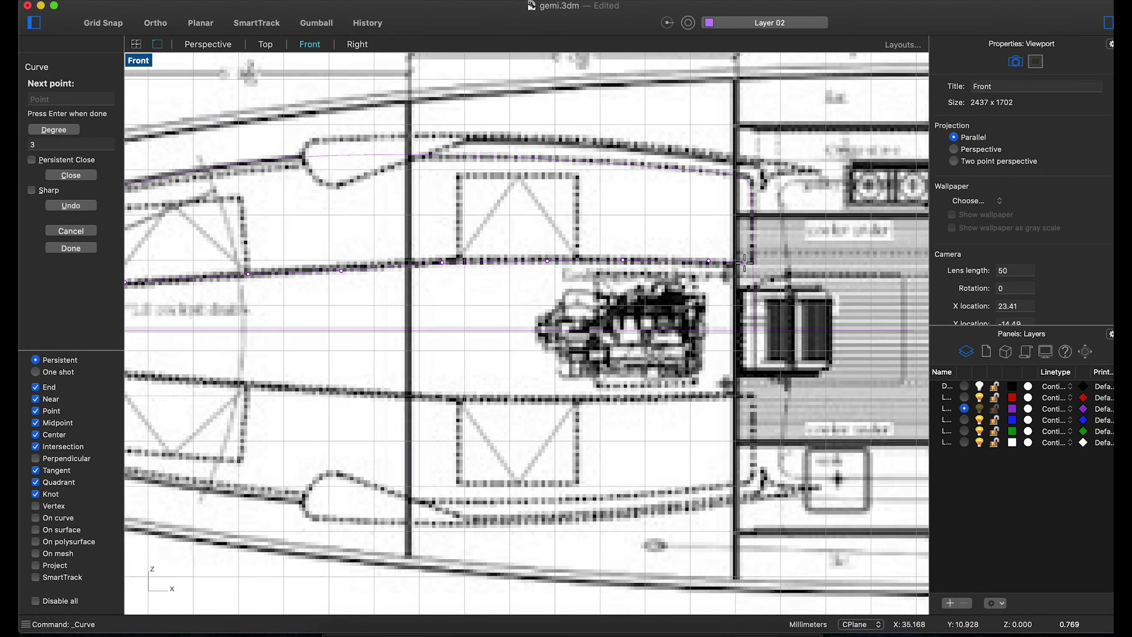
scroll(766, 263, "up", 3)
key("Return")
Draw a straight line from the forward end of the inner well curve to the centreline.
scroll(750, 263, "down", 4)
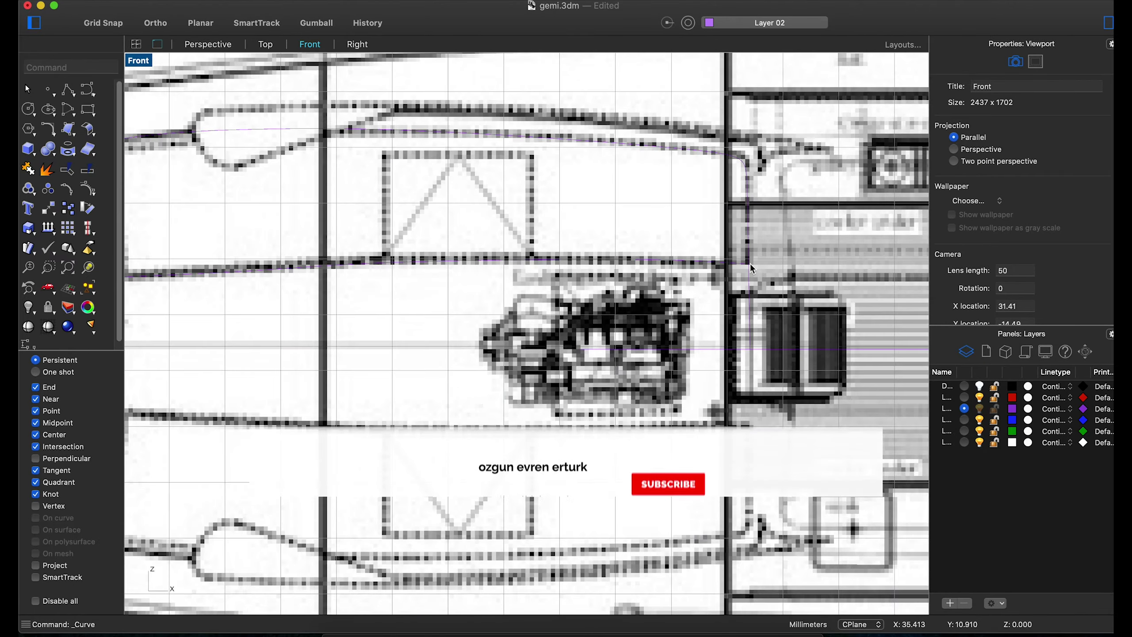
scroll(750, 237, "up", 4)
left_click(750, 237)
scroll(750, 237, "down", 4)
left_click(413, 267, "shift")
scroll(414, 268, "down", 4)
scroll(414, 267, "up", 3)
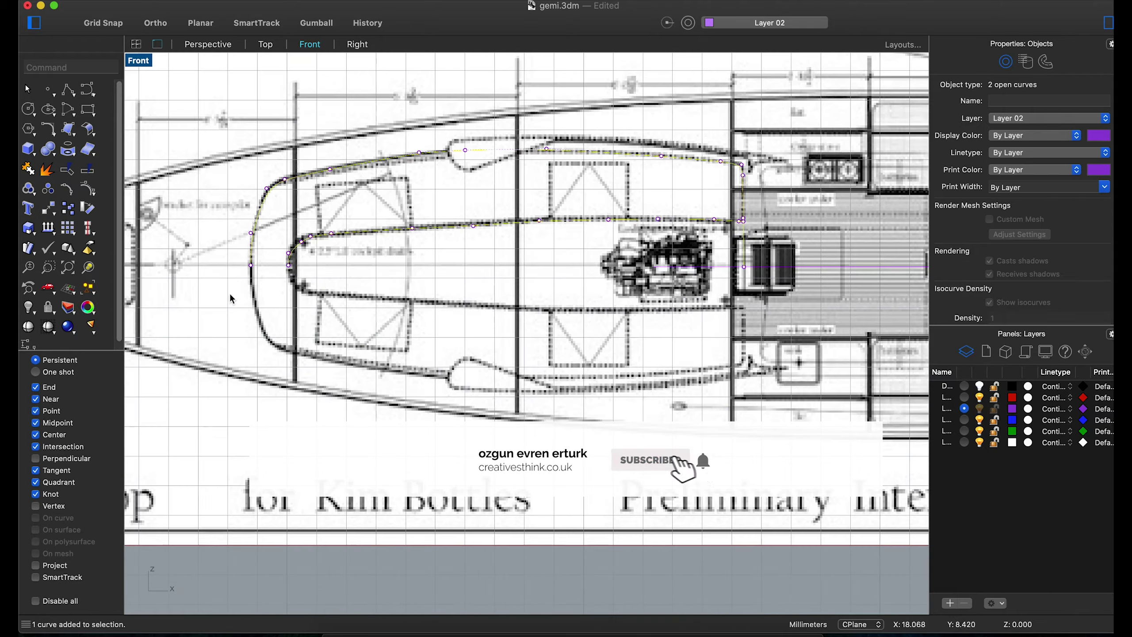
left_click(232, 256)
left_click(296, 245)
scroll(529, 210, "up", 4)
left_click(67, 90)
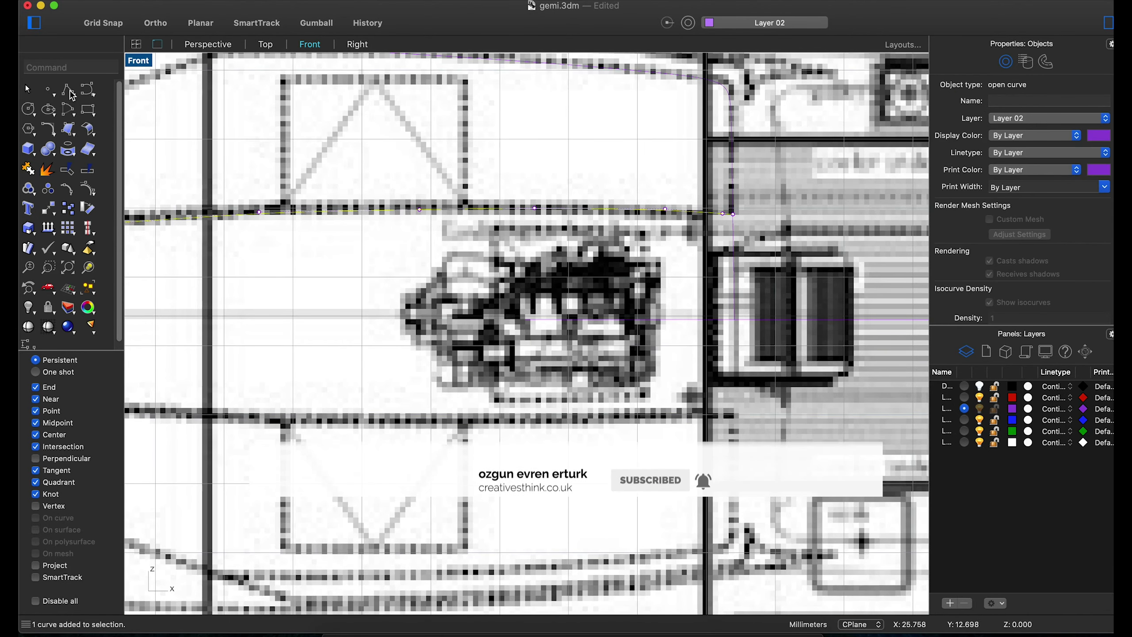
left_click(733, 214)
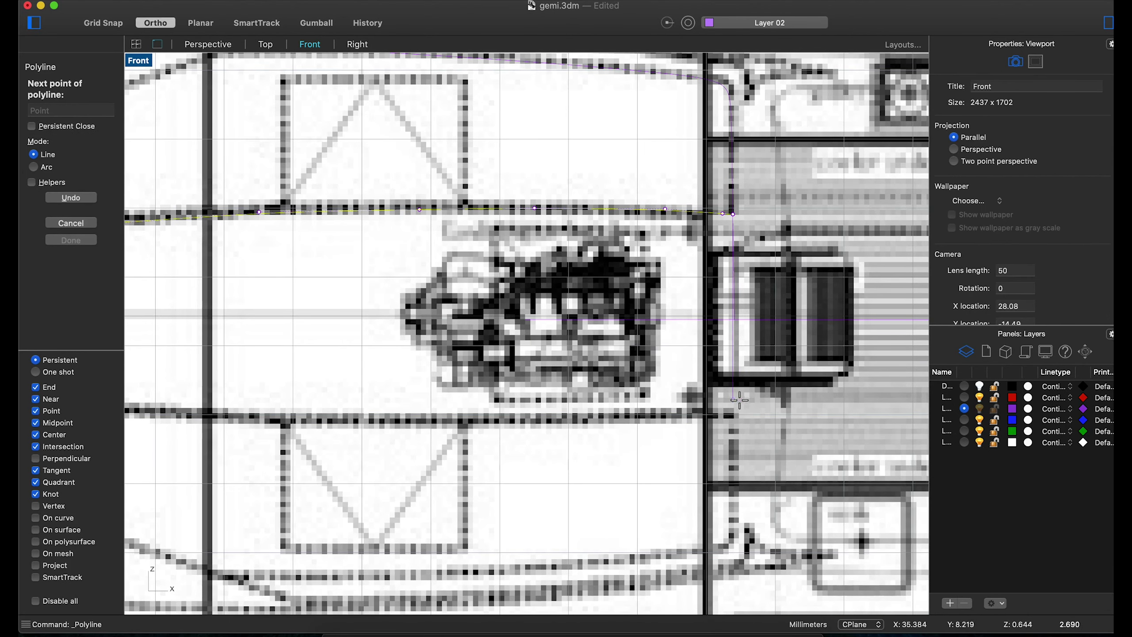
left_click(734, 315)
key("Return")
Clean up the overlapping curves at the forward end of the inner well outline and delete the surplus one.
scroll(736, 237, "up", 3)
left_click(737, 204)
left_click(776, 232)
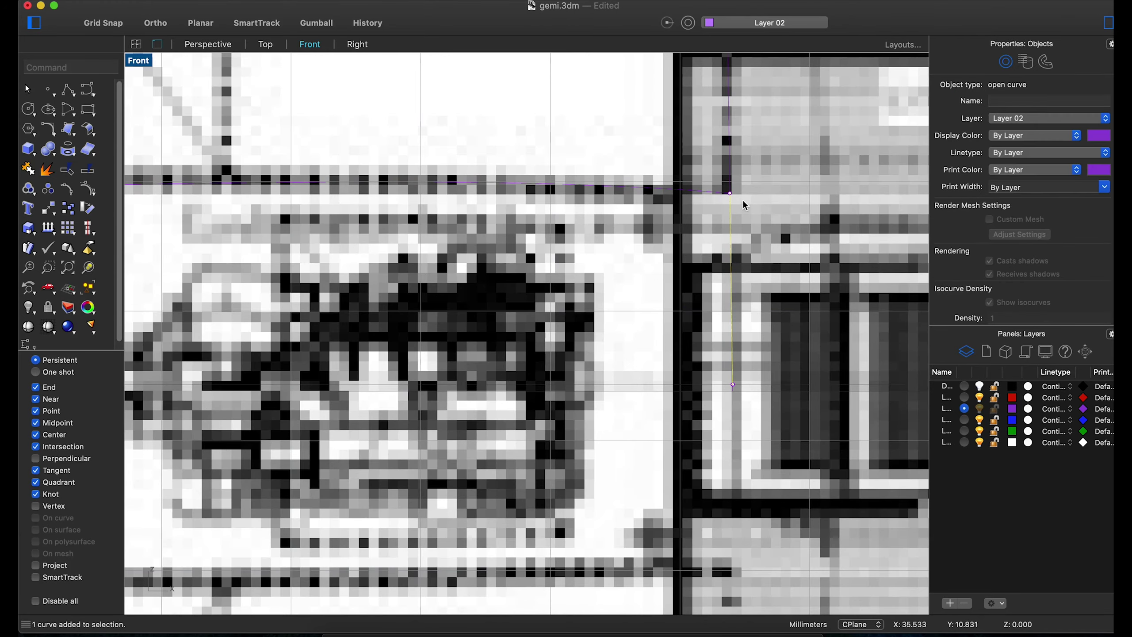
left_click(47, 193)
scroll(739, 391, "up", 2)
left_click(740, 391)
left_click(777, 421)
key("Delete")
left_click(742, 378)
key("Escape")
left_click(742, 379)
scroll(710, 428, "up", 3)
left_click_drag(710, 427, 750, 404)
scroll(751, 405, "down", 2)
Mirror the outer and inner cockpit half-outlines across the centreline.
left_click(735, 157)
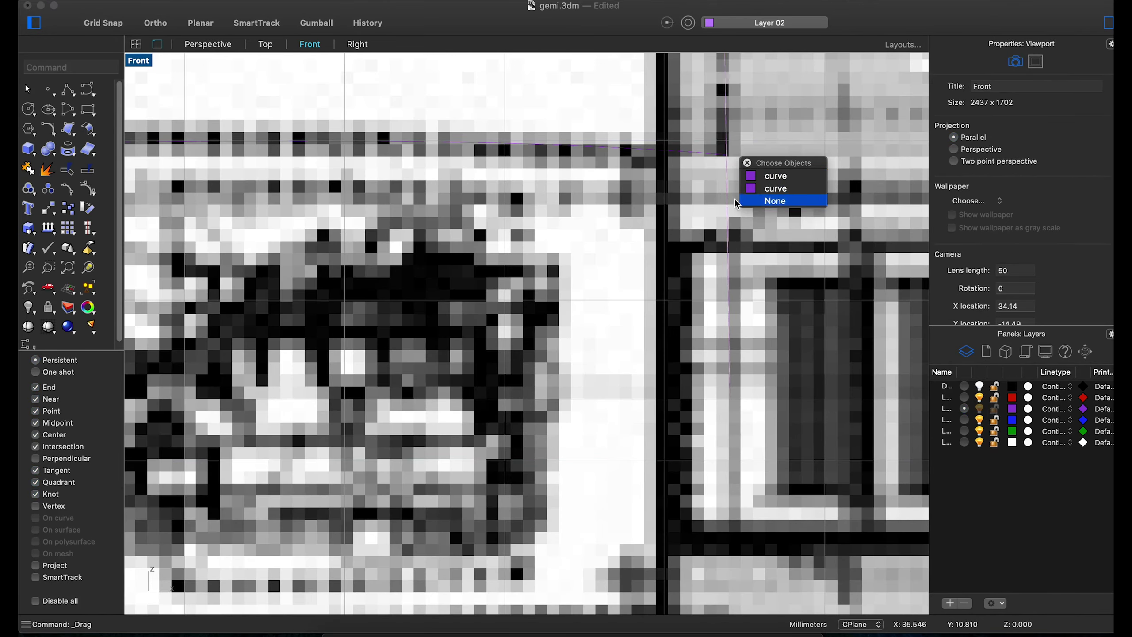
left_click(776, 176)
scroll(539, 194, "down", 5)
scroll(539, 194, "up", 4)
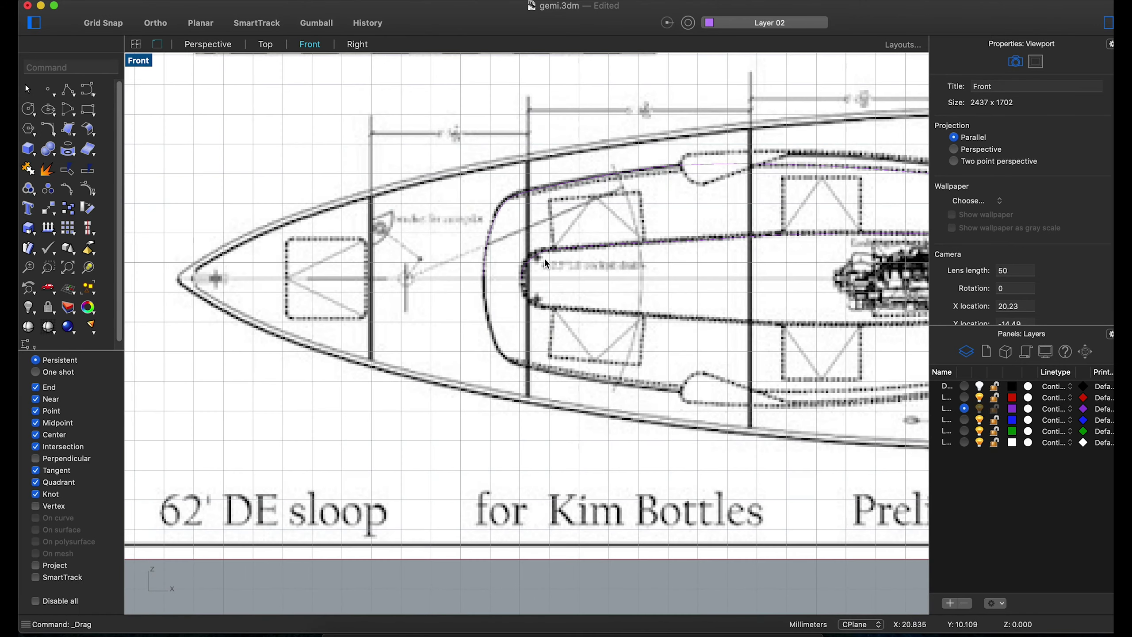
left_click(48, 170)
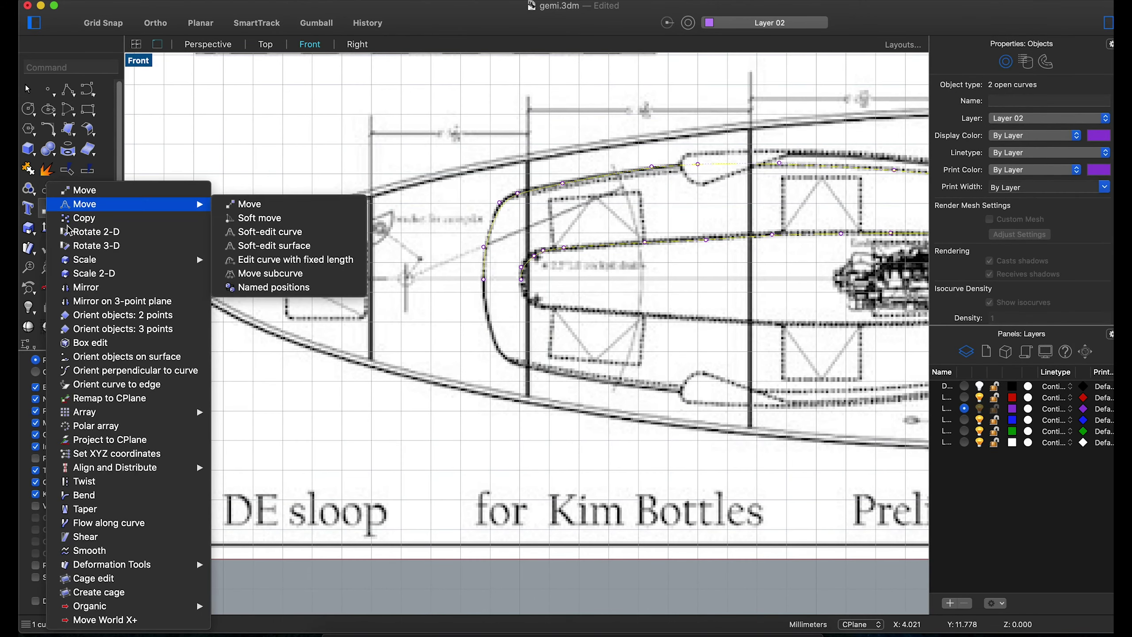
left_click(92, 206)
left_click(509, 285)
left_click(594, 287)
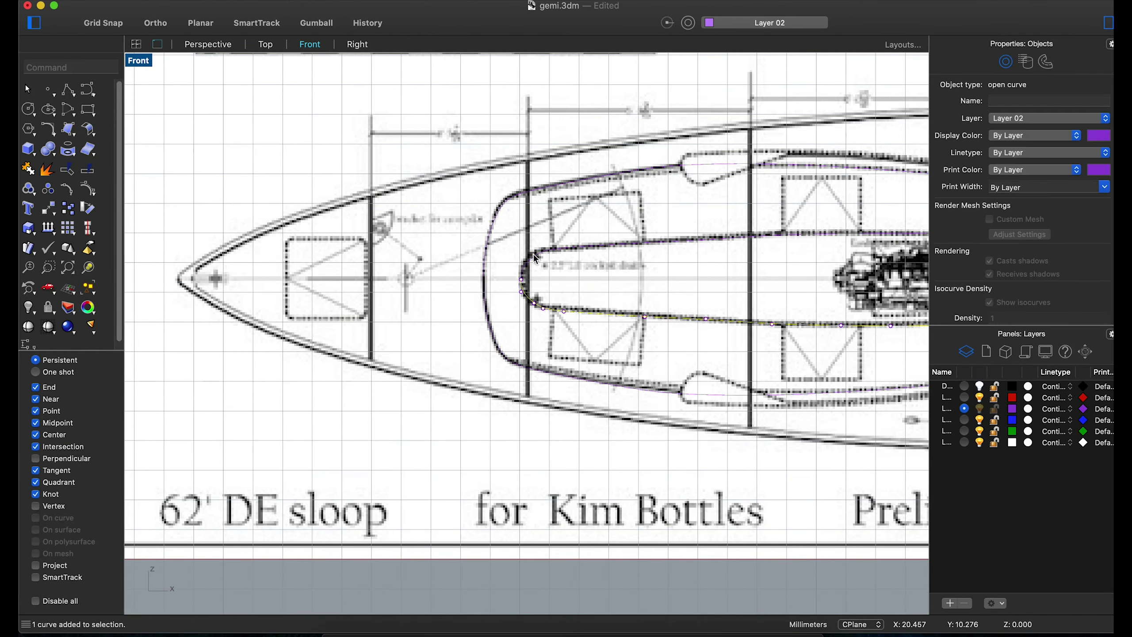
Join the mirrored halves into one outer and one inner cockpit outline.
left_click(41, 172)
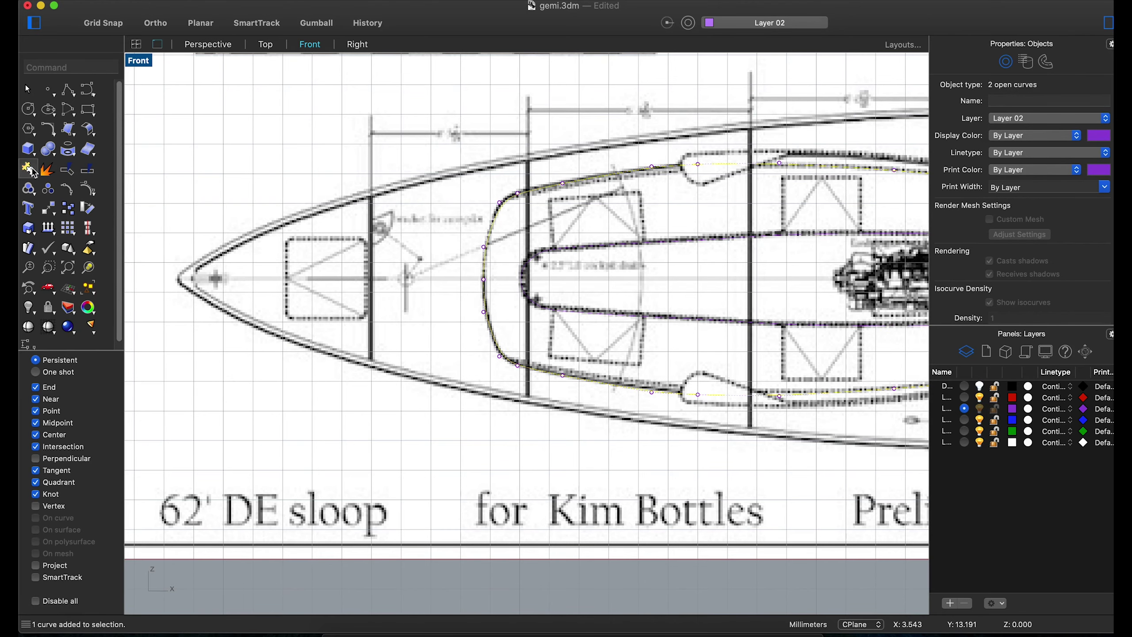
scroll(552, 430, "down", 5)
key("Escape")
scroll(646, 393, "up", 3)
left_click(591, 420)
left_click(602, 427, "shift")
Flatten both cockpit outlines onto a single vertical plane with Set XYZ Coordinates, placing them in the Right view.
double_click(137, 62)
scroll(303, 207, "up", 5)
scroll(772, 494, "down", 3)
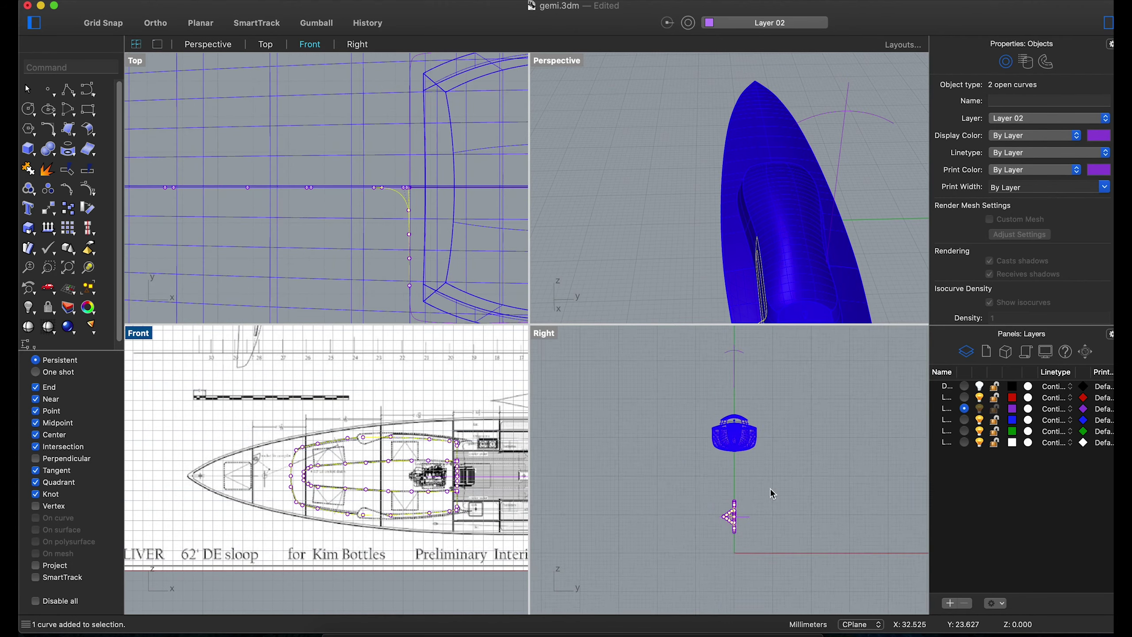
left_click(681, 474)
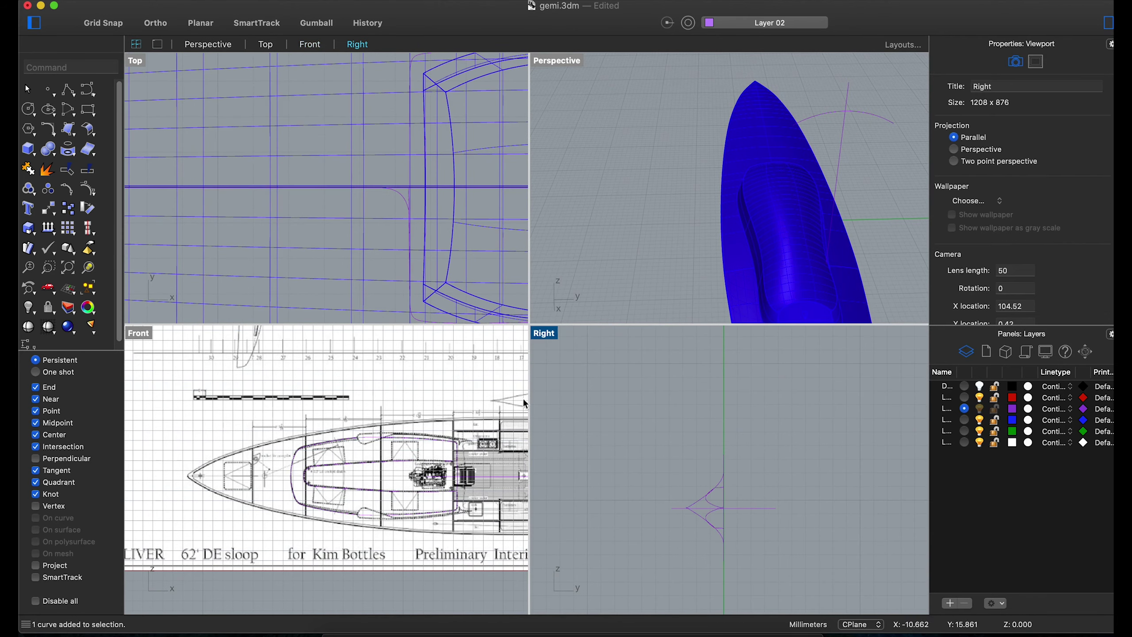
left_click(49, 213)
left_click(102, 455)
left_click(715, 499)
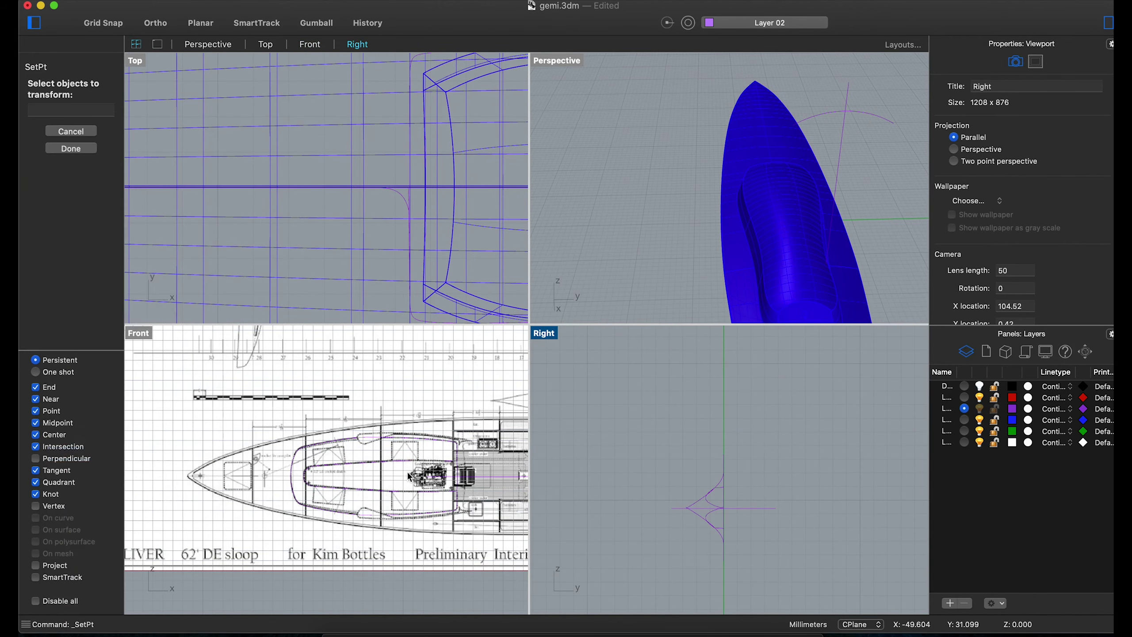
left_click(718, 513)
key("Return")
left_click(582, 241)
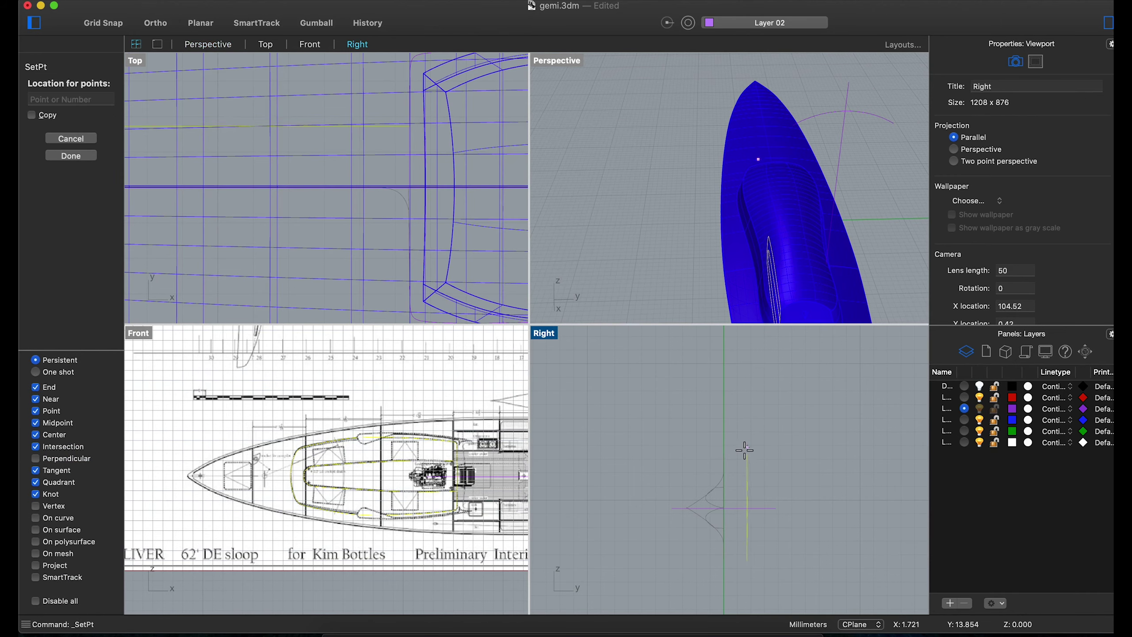
left_click(754, 451)
Rotate both cockpit outlines in the Right view so they lie in a horizontal plane.
scroll(312, 468, "up", 3)
left_click(350, 410)
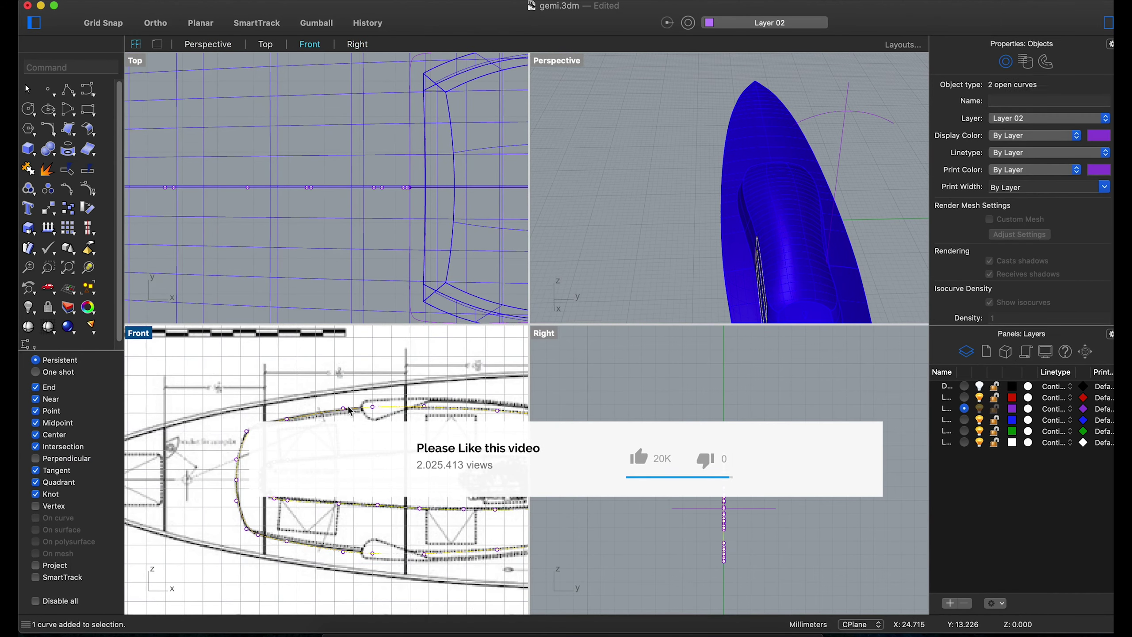
left_click(88, 208)
left_click(735, 511)
left_click(735, 580)
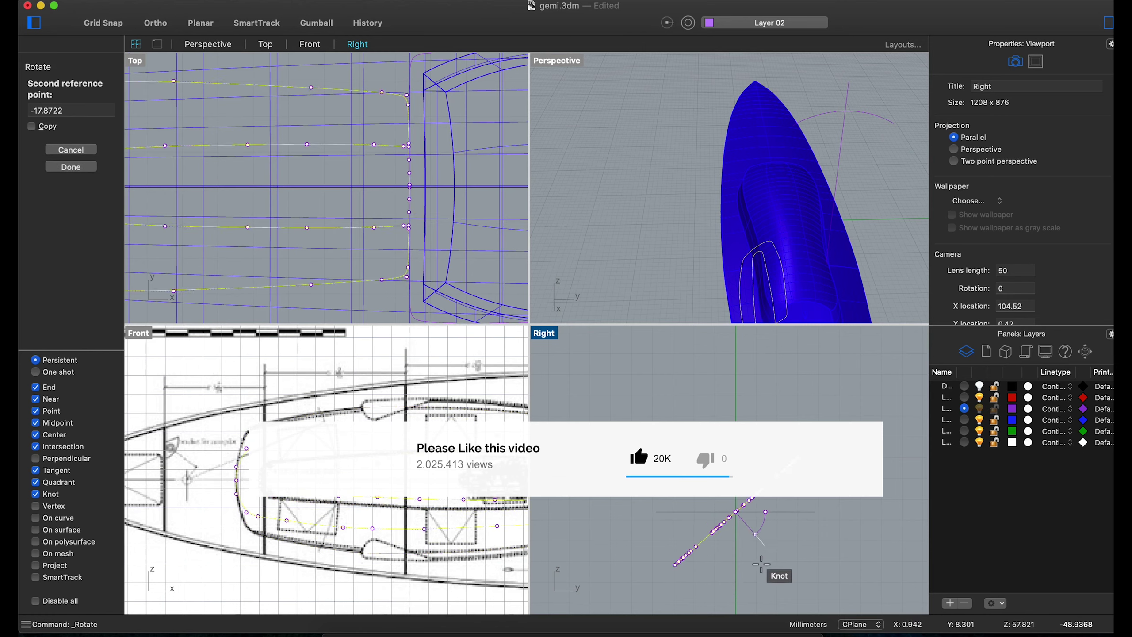
left_click(815, 512)
Assign the closed outer cockpit outline to the first layer in the list.
right_click_drag(722, 250, 789, 203)
left_click(783, 244)
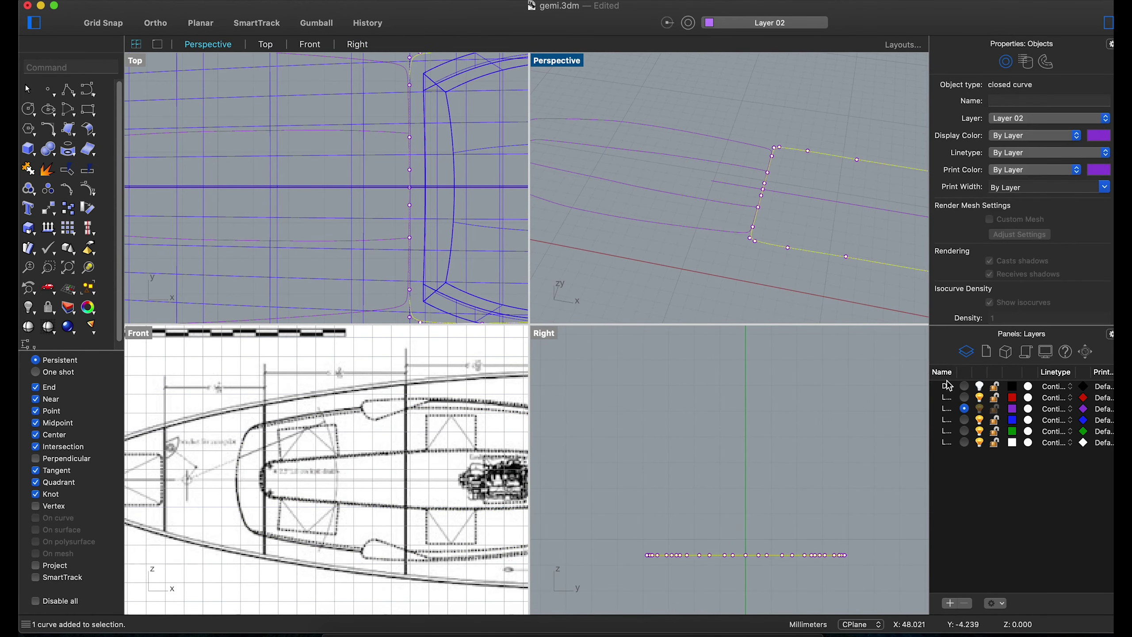
right_click(947, 386)
left_click(981, 517)
Try to extrude the outer cockpit outline upward at plan level, and undo the extrusion.
left_click(750, 207)
left_click(727, 201)
left_click(591, 195)
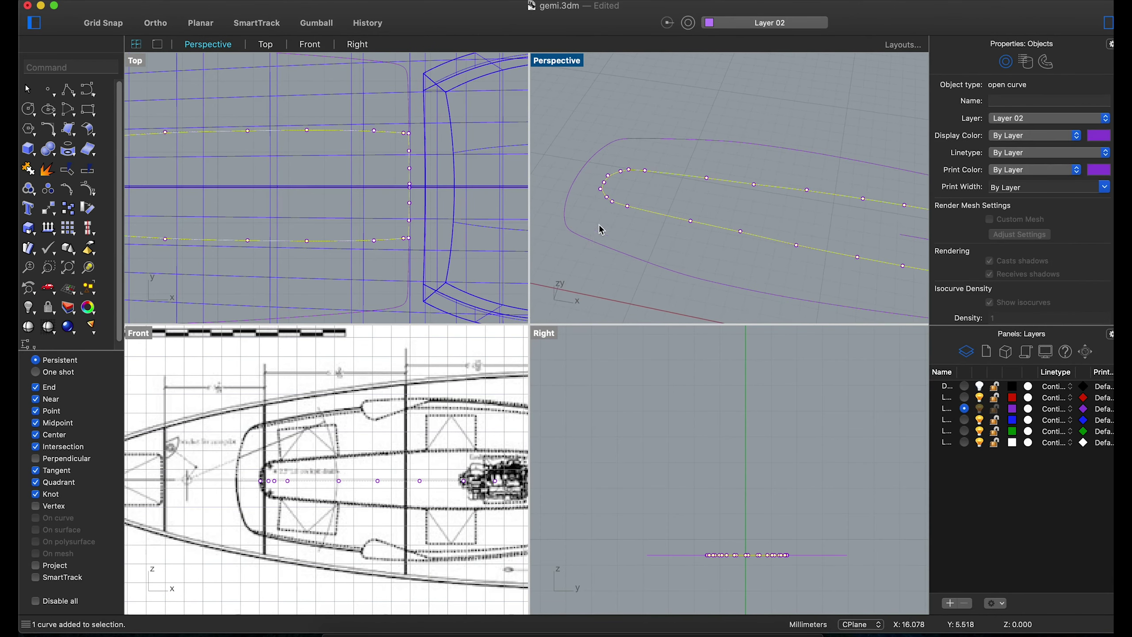
left_click(28, 149)
left_click(90, 357)
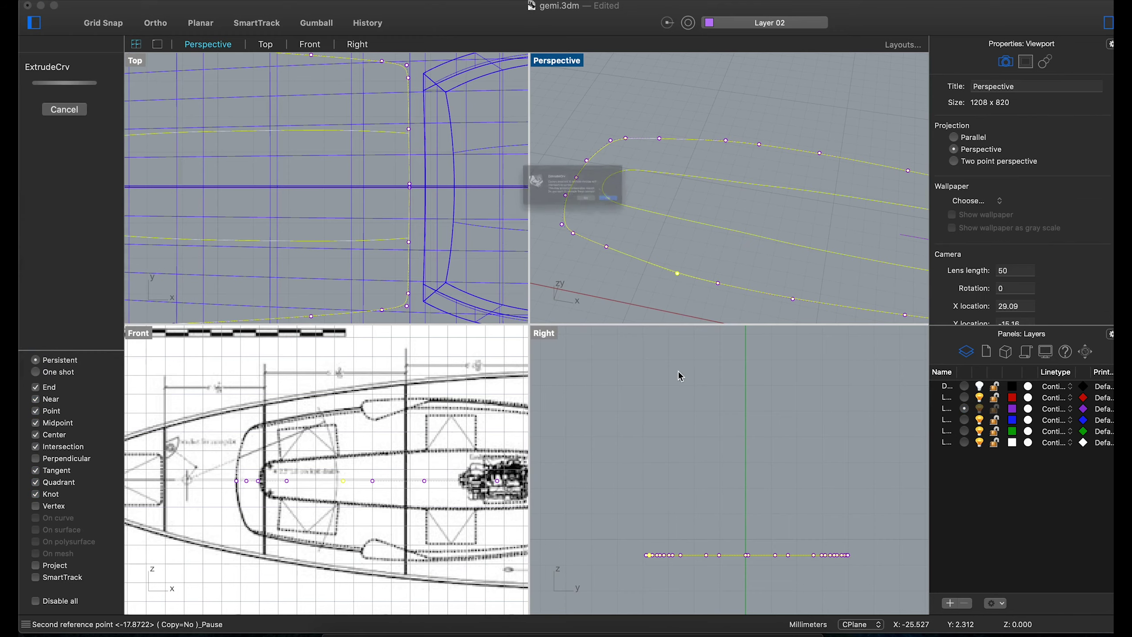
left_click(672, 223)
left_click(713, 433)
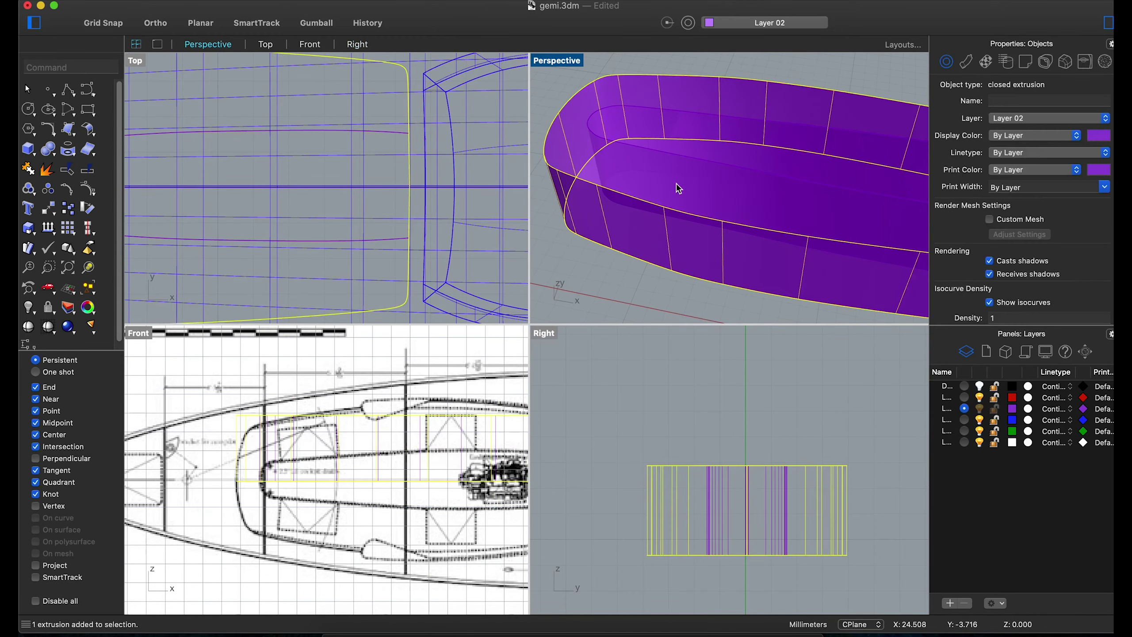
left_click(669, 178)
left_click(667, 236)
key("super+z")
Move the outer cockpit outline up to the seat level of the side elevation drawing in the Front view.
scroll(357, 541, "down", 5)
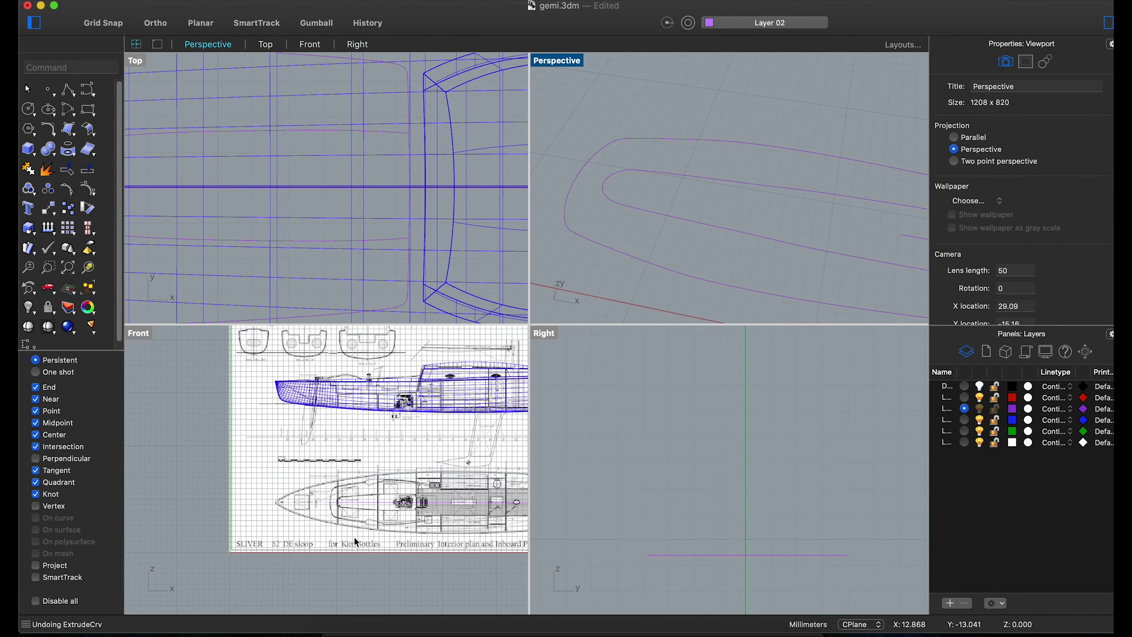
left_click(692, 280)
scroll(354, 542, "up", 5)
left_click_drag(320, 529, 303, 386)
scroll(317, 395, "up", 4)
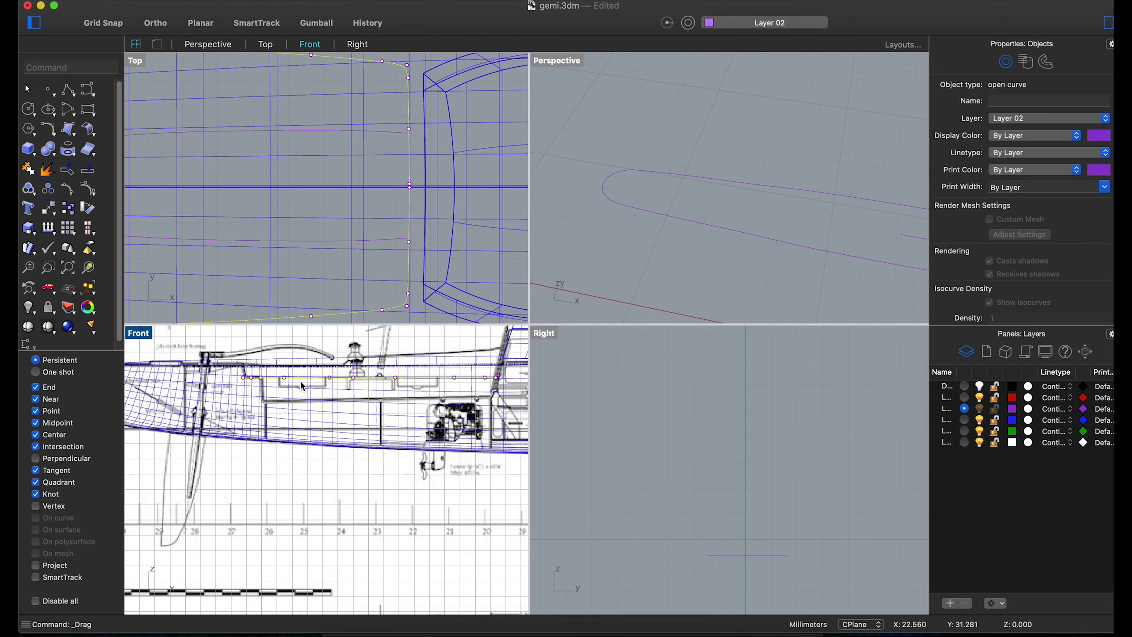
scroll(367, 349, "up", 2)
Extrude the outer cockpit outline upward about 1.8 mm as a solid that rises past the deck.
left_click(28, 149)
left_click(35, 154)
left_click(111, 354)
key("Return")
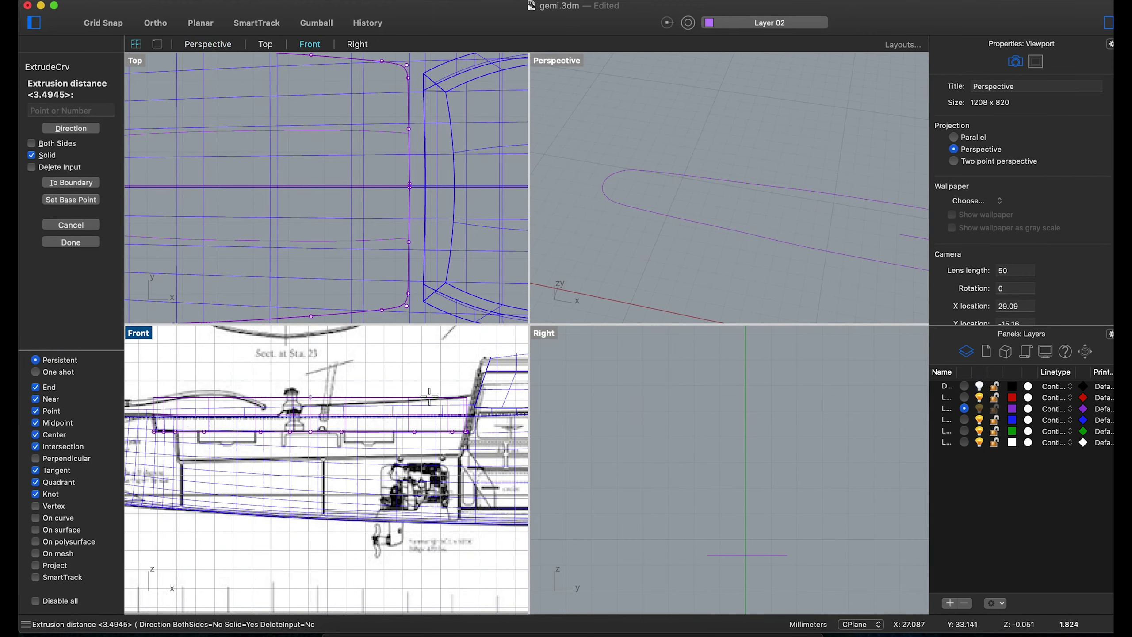
key("Escape")
scroll(460, 410, "down", 3)
Move the inner well outline straight up to the cockpit floor level of the side elevation drawing.
mouse_move(619, 233)
right_mouse_down()
mouse_move(622, 109)
mouse_move(644, 132)
right_mouse_up()
left_click(290, 457)
scroll(291, 504, "down", 5)
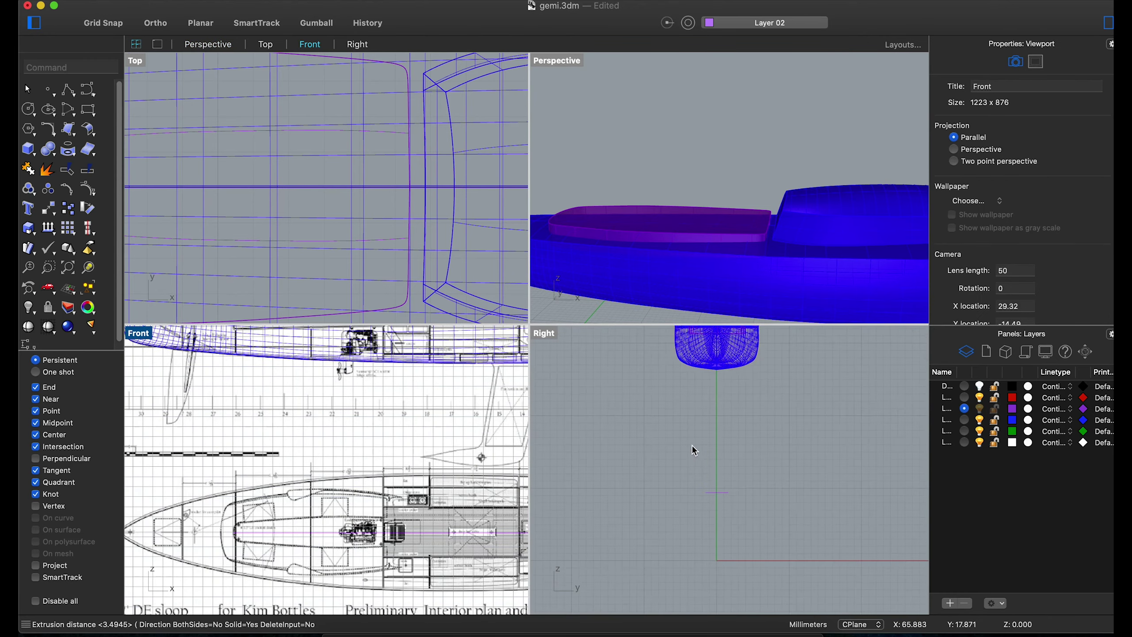
scroll(668, 298, "down", 5)
left_click(625, 309)
scroll(341, 497, "up", 3)
left_click_drag(302, 520, 300, 387, "shift")
scroll(312, 401, "up", 3)
scroll(656, 248, "down", 3)
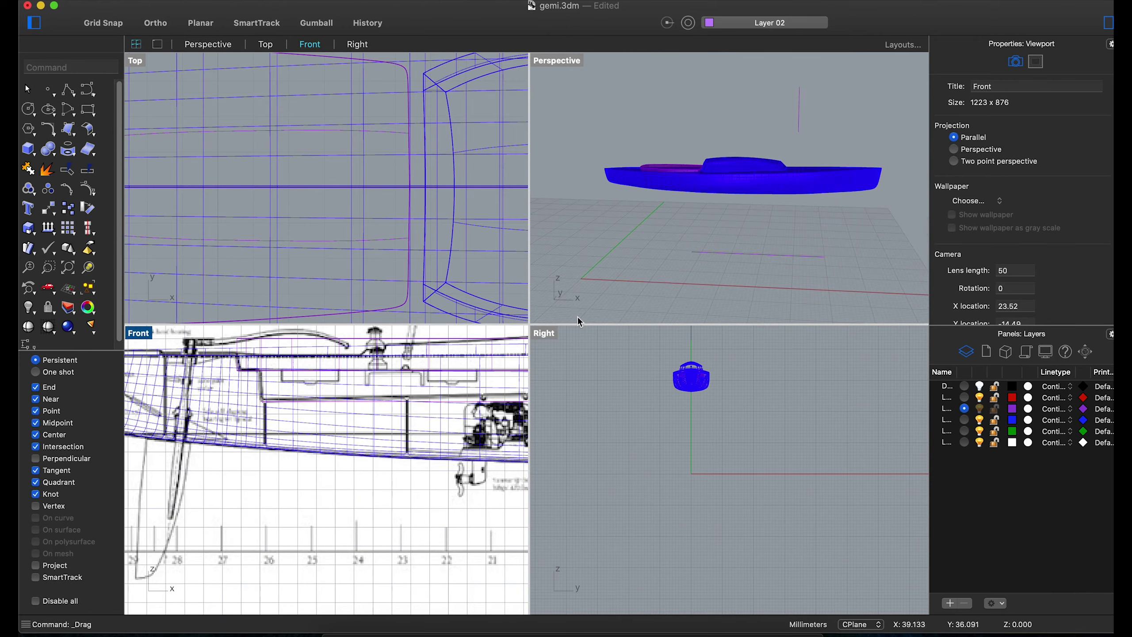
Extrude the inner well outline upward as a solid from the cockpit floor level past the top of the outer cockpit block.
scroll(311, 378, "up", 3)
left_click(311, 378)
left_click(356, 392)
scroll(335, 445, "down", 3)
scroll(650, 218, "down", 2)
scroll(651, 219, "up", 2)
scroll(379, 189, "down", 3)
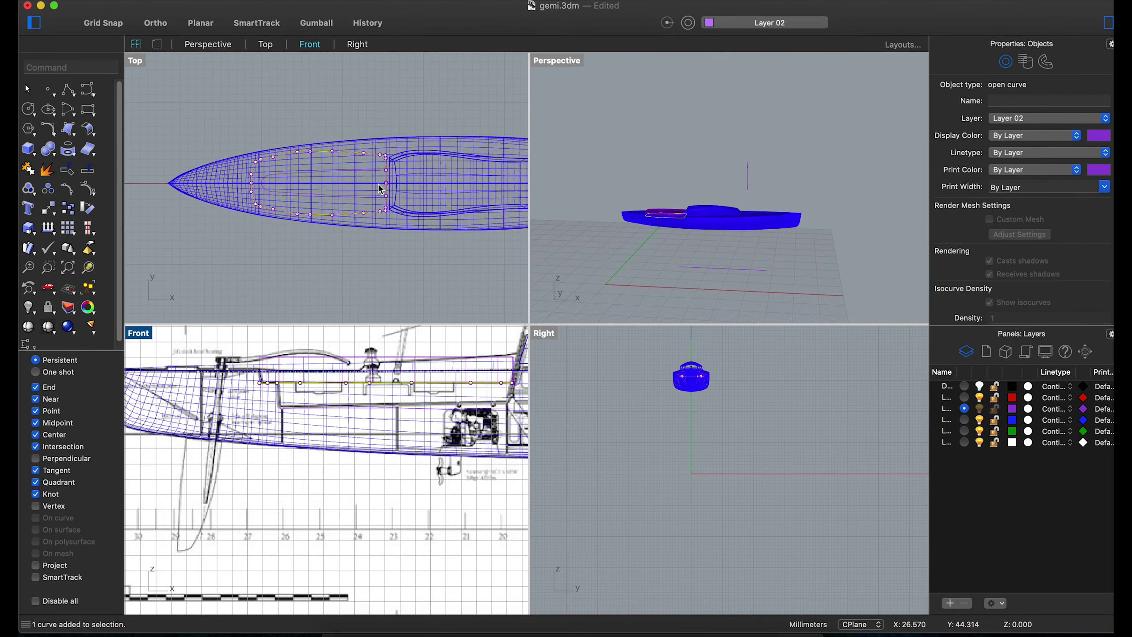
scroll(302, 142, "up", 2)
left_click(302, 142)
left_click(33, 152)
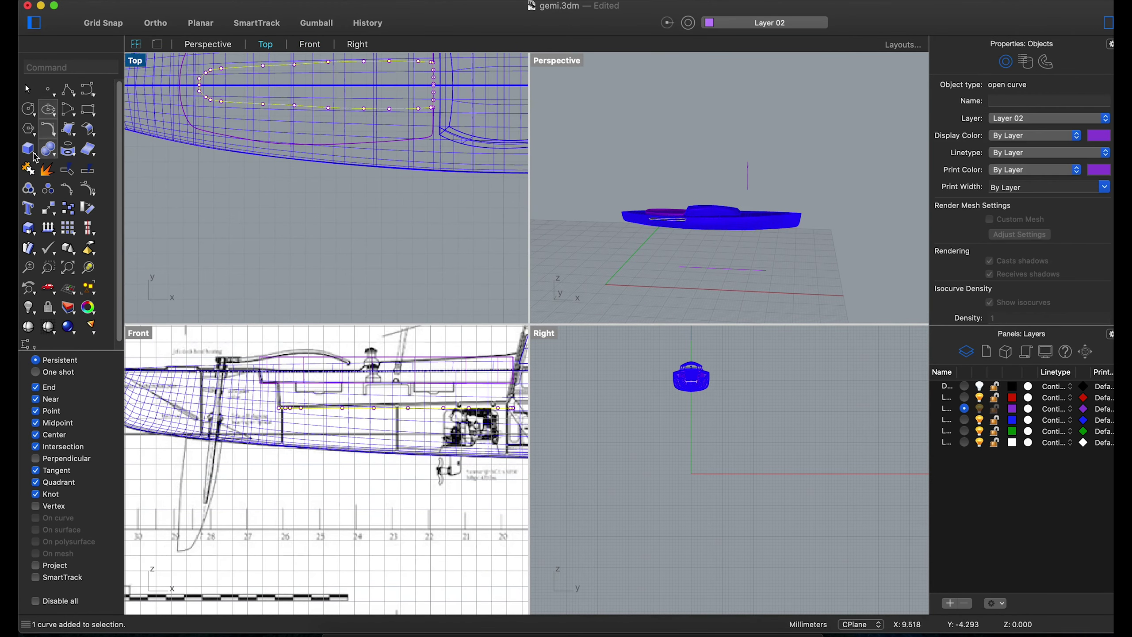
left_click(103, 353)
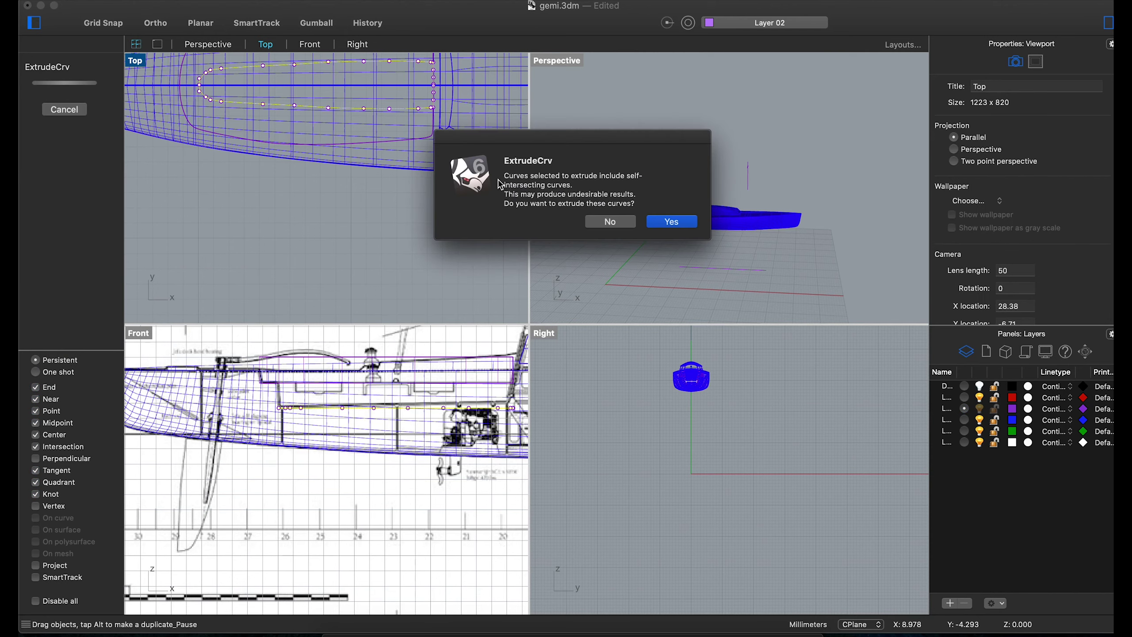
left_click(671, 222)
scroll(668, 232, "up", 4)
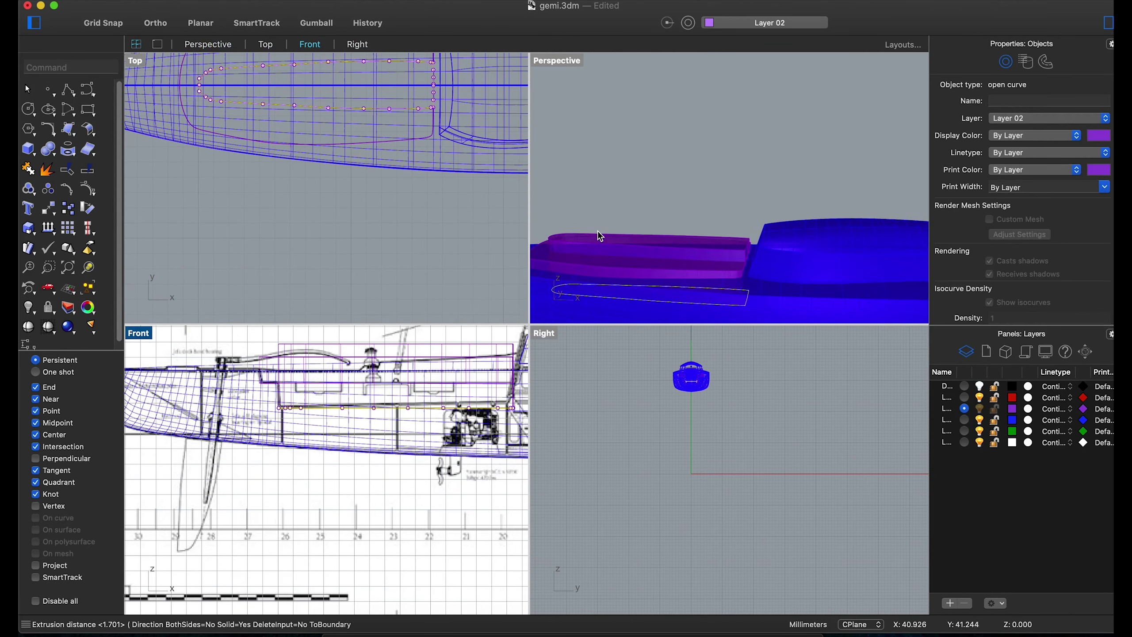
Join the outer cockpit solid and the inner well solid into one body with Boolean union.
left_click(708, 242)
scroll(341, 414, "down", 2)
scroll(698, 213, "up", 3)
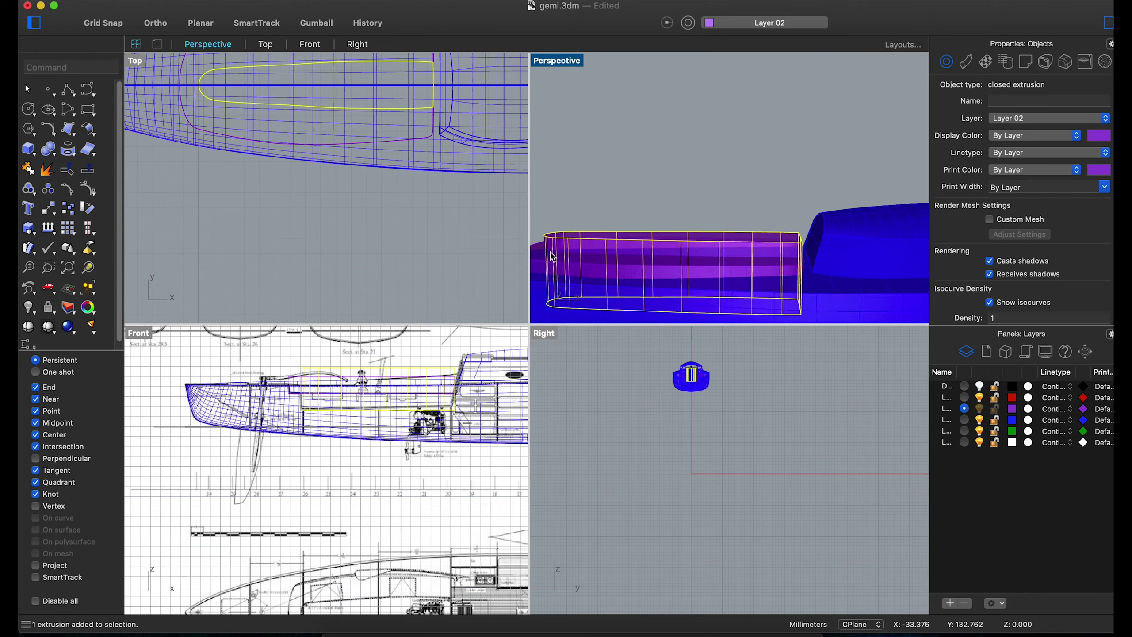
scroll(698, 213, "down", 3)
scroll(454, 271, "down", 5)
scroll(668, 188, "down", 5)
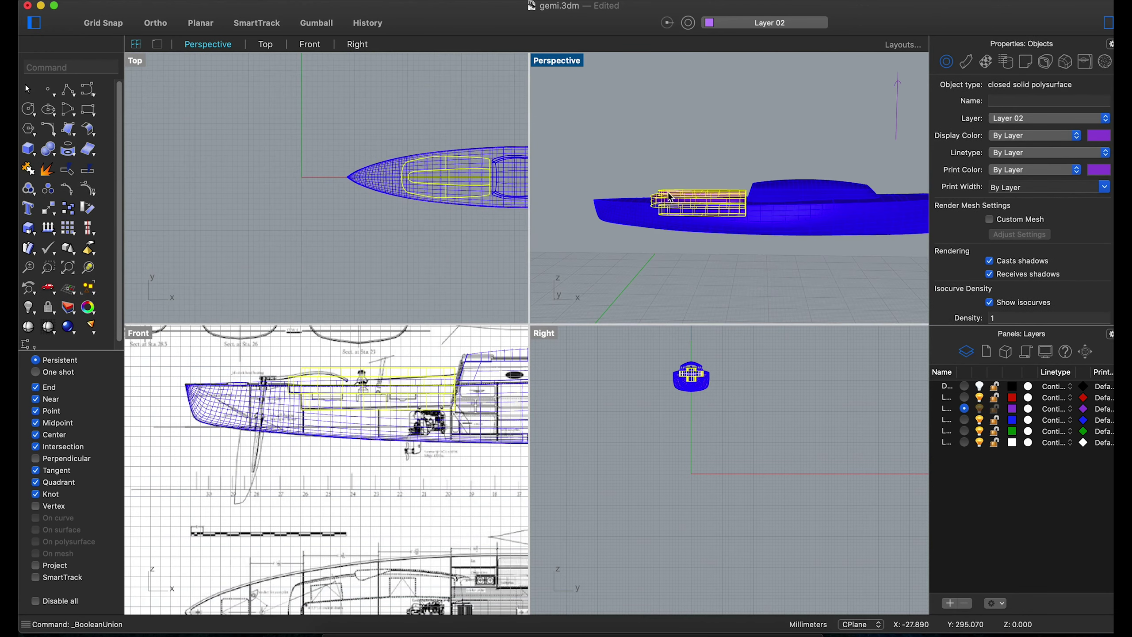
Lift the joined cockpit solid clear of the hull, and undo the move.
left_click_drag(669, 194, 668, 145)
key("Escape")
scroll(697, 197, "up", 4)
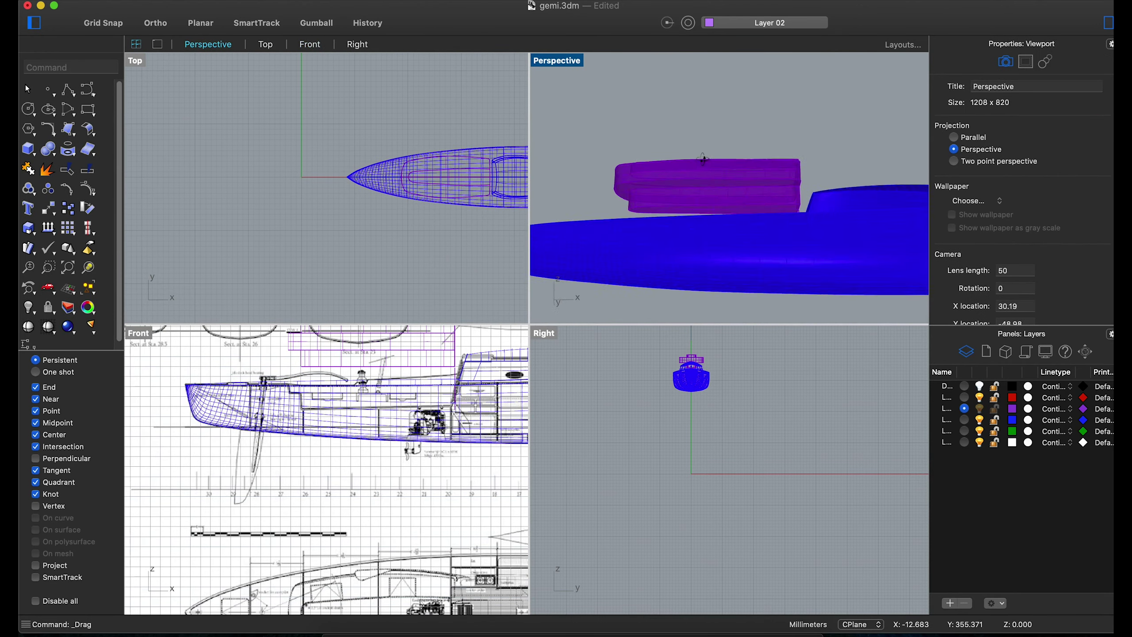
key("super+z")
left_click(285, 250)
left_click(48, 148)
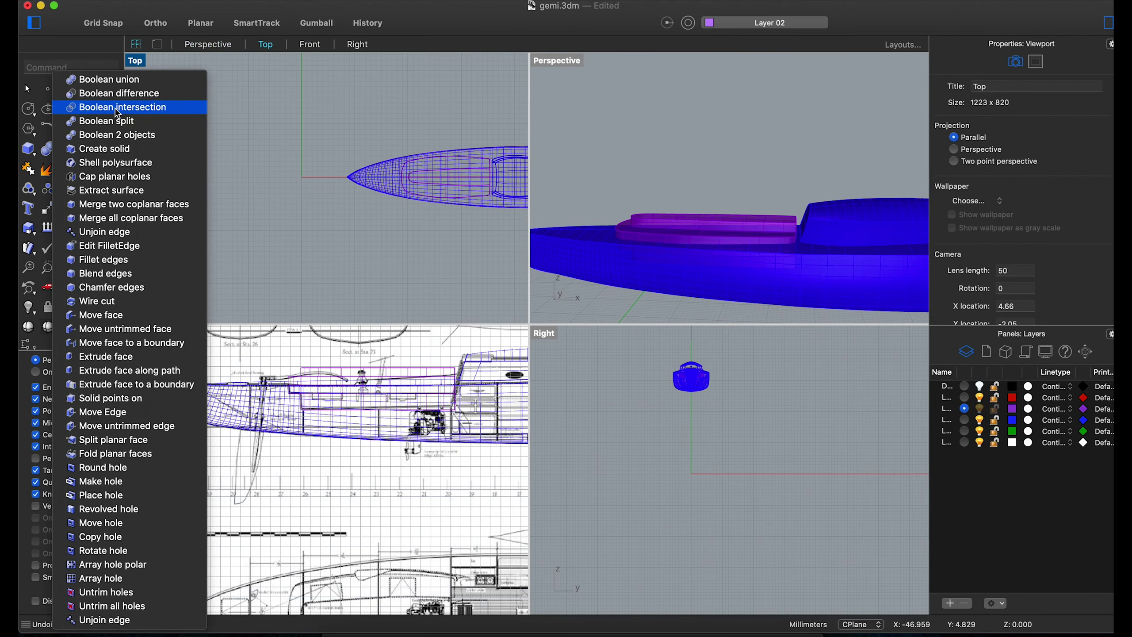
left_click(76, 94)
left_click(386, 190)
key("Escape")
Stretch the joined cockpit solid lengthwise with Scale1D in the Front view until its forward end overlaps the back of the cabin.
right_click_drag(714, 178, 730, 234)
left_click(424, 384)
left_click(428, 357)
left_click_drag(49, 208, 91, 276)
left_click(91, 273)
left_click(288, 376)
left_click(448, 376)
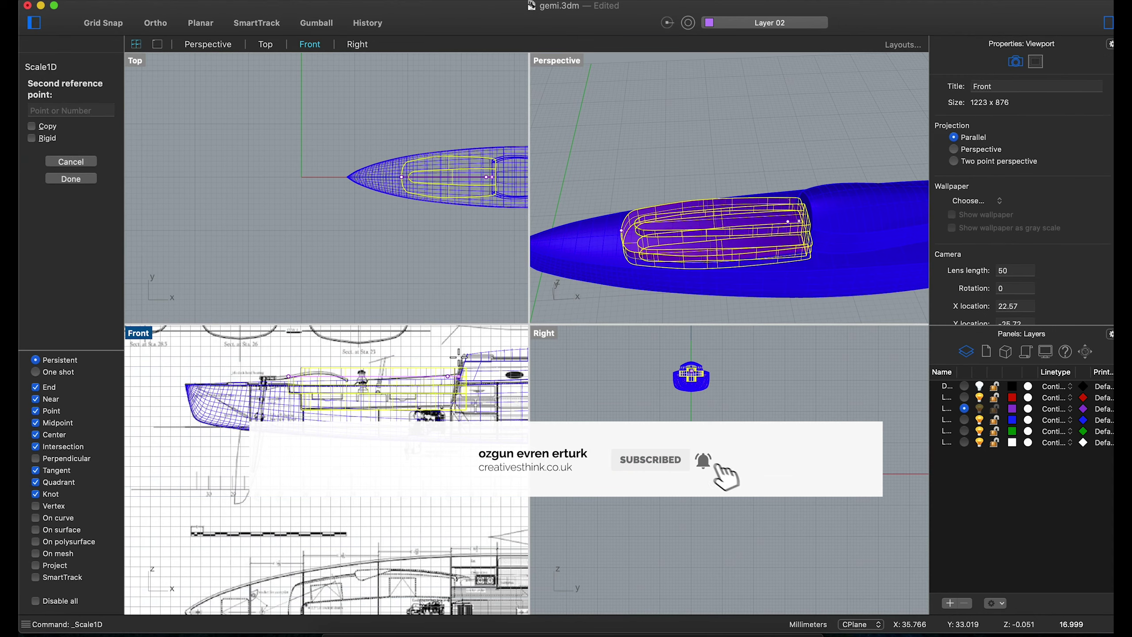
left_click(459, 357)
Subtract the cockpit solid from the hull with Boolean difference, and save the file.
left_click(268, 232)
left_click_drag(47, 149, 106, 123)
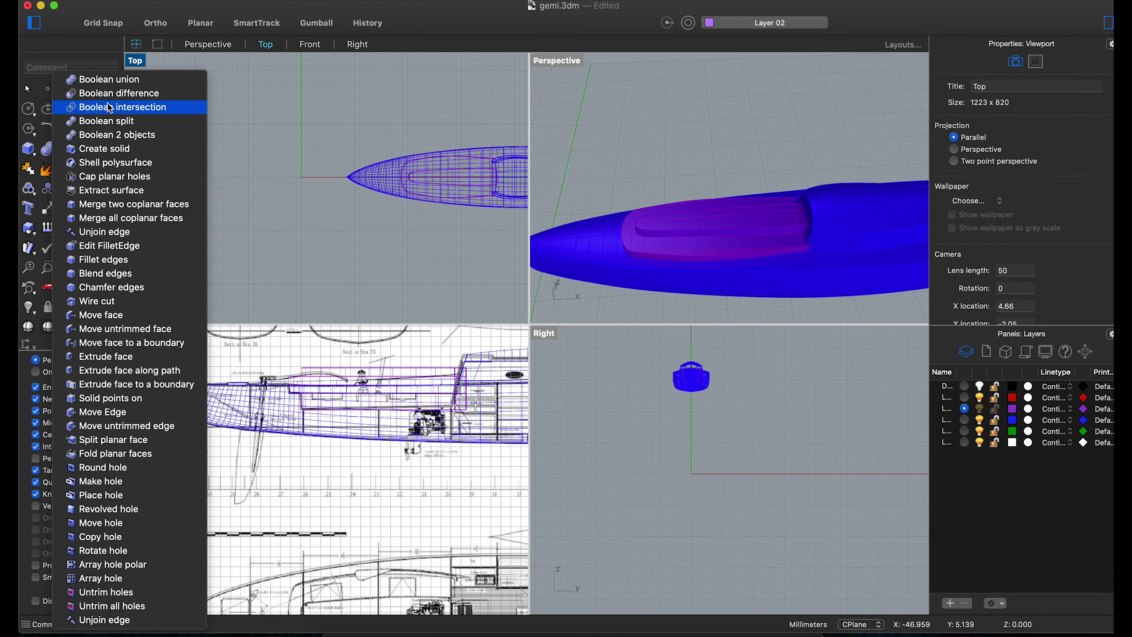
left_click(113, 94)
left_click(582, 264)
left_click(333, 385)
scroll(333, 383, "up", 5)
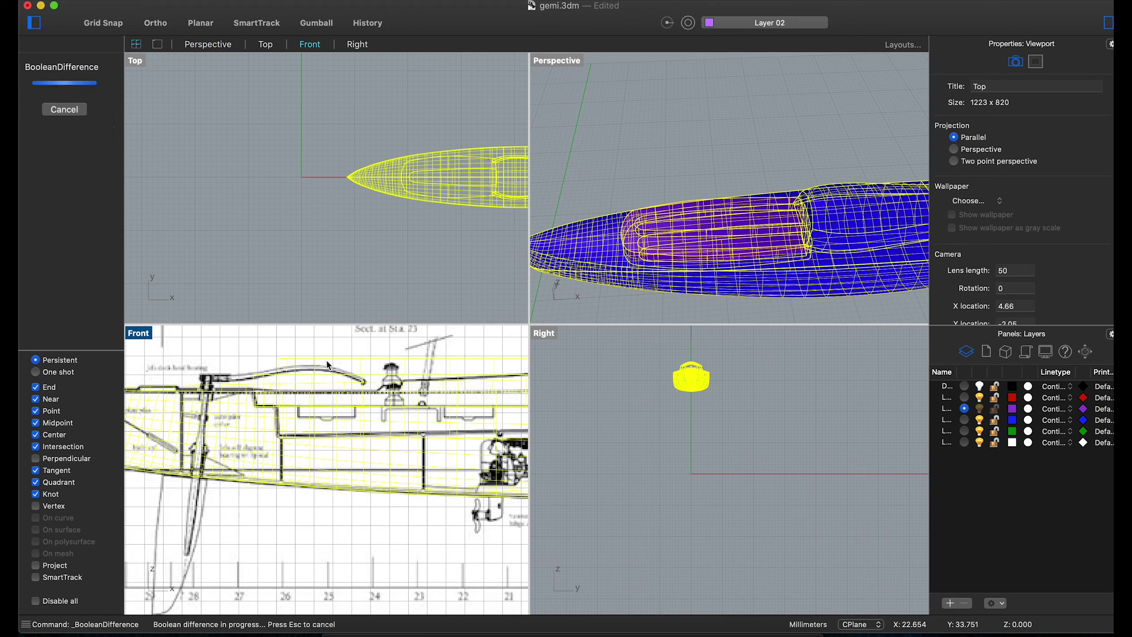
right_click_drag(725, 195, 569, 159)
key("super+s")
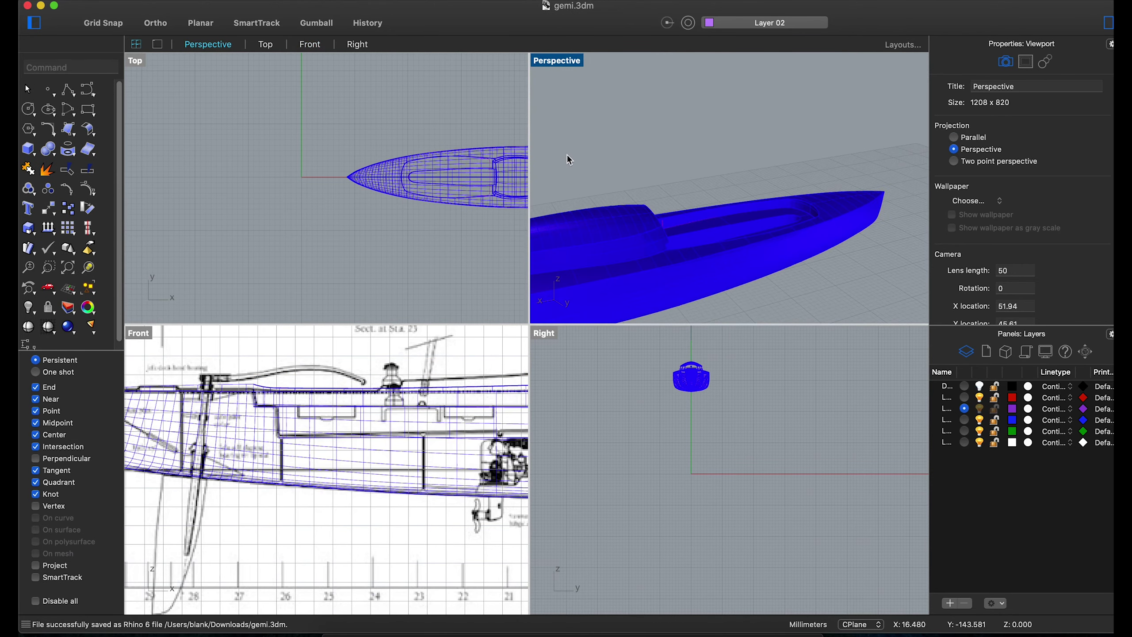
Draw a solid box over the aft deck hatch in the plan drawing.
left_click(71, 270)
left_click(332, 242)
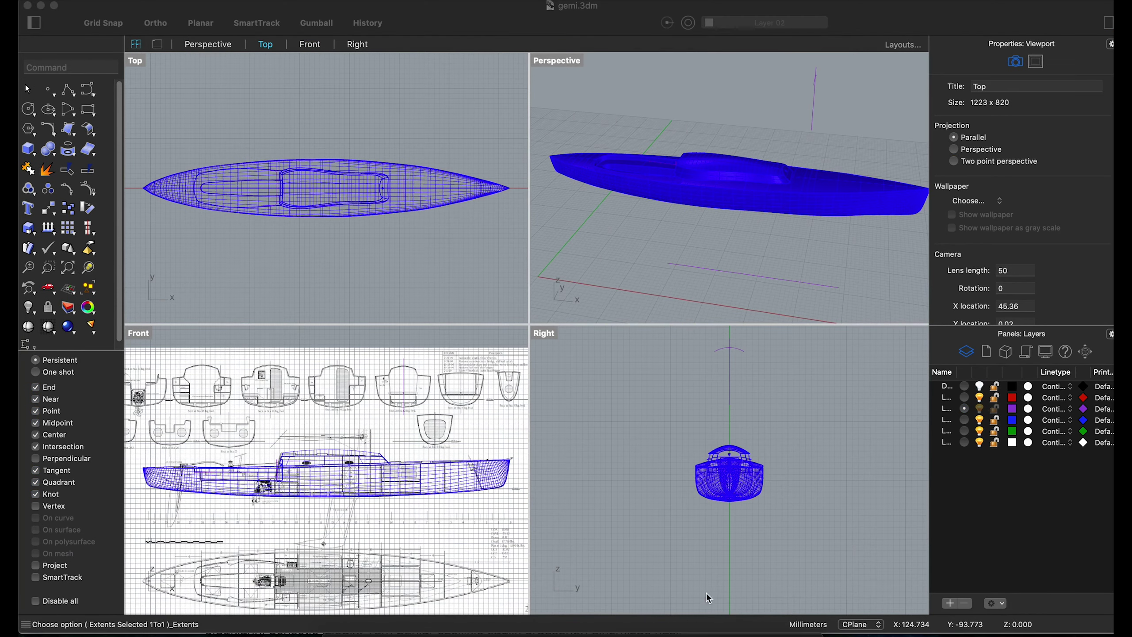
left_click(386, 314)
scroll(223, 508, "up", 5)
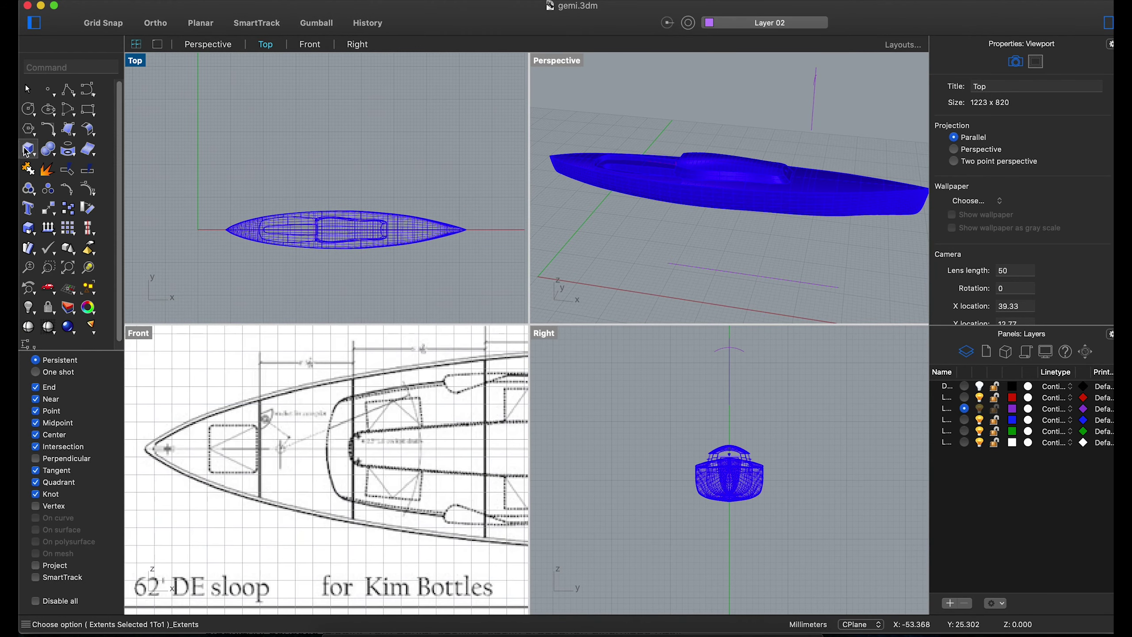
left_click(28, 149)
left_click(262, 465)
key("Return")
key("Escape")
Draw a rounded rectangle around the aft deck hatch of the plan drawing, replacing the box.
left_click(88, 112)
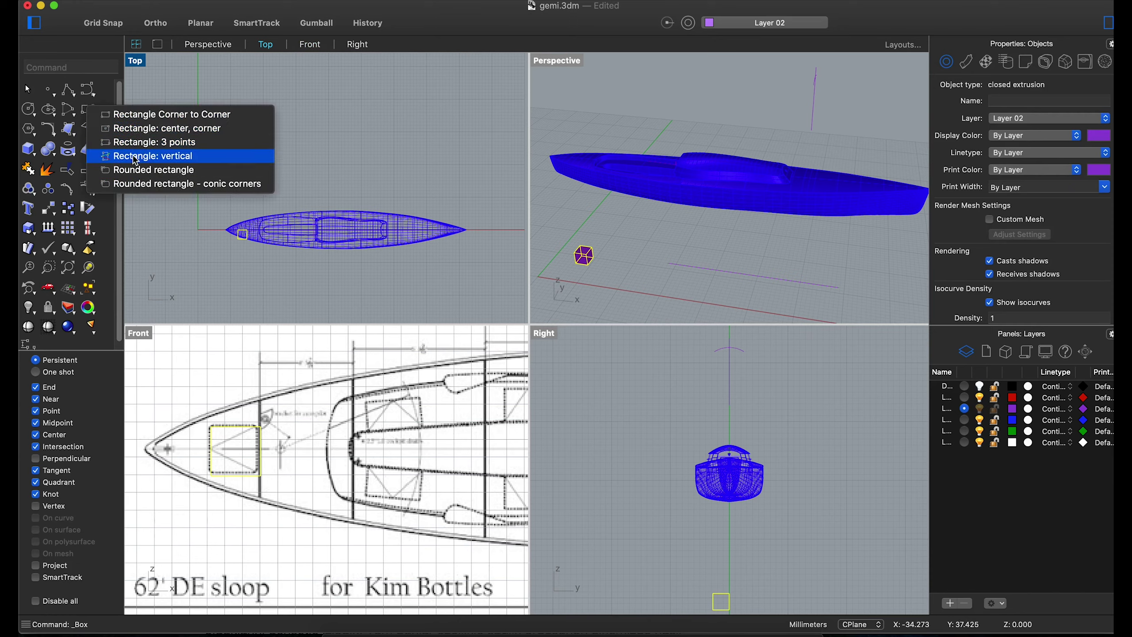
left_click(148, 114)
scroll(203, 408, "up", 5)
left_click(201, 406)
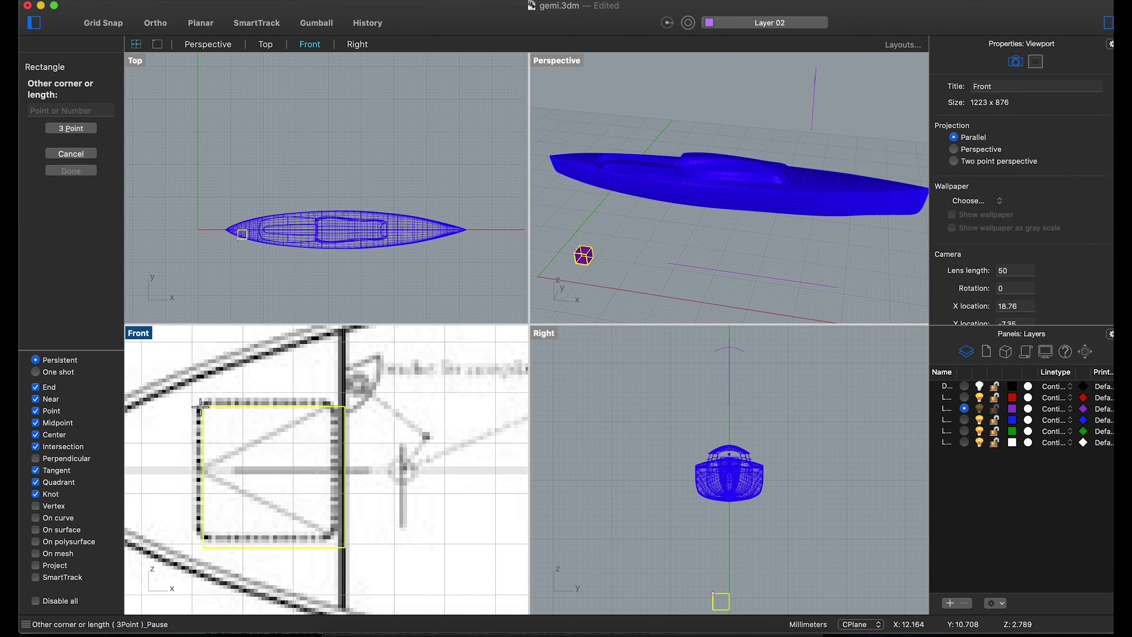
left_click(333, 539)
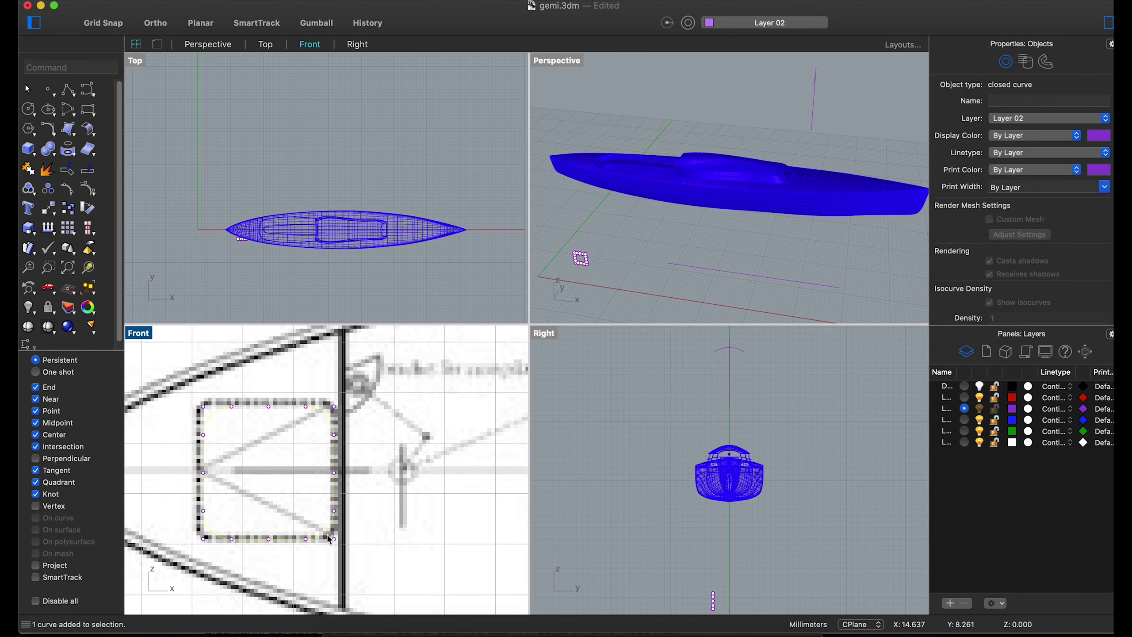
Copy the aft hatch outline along the plan drawing to the cabin roof hatch and the foredeck hatch.
scroll(373, 541, "down", 5)
scroll(358, 486, "down", 5)
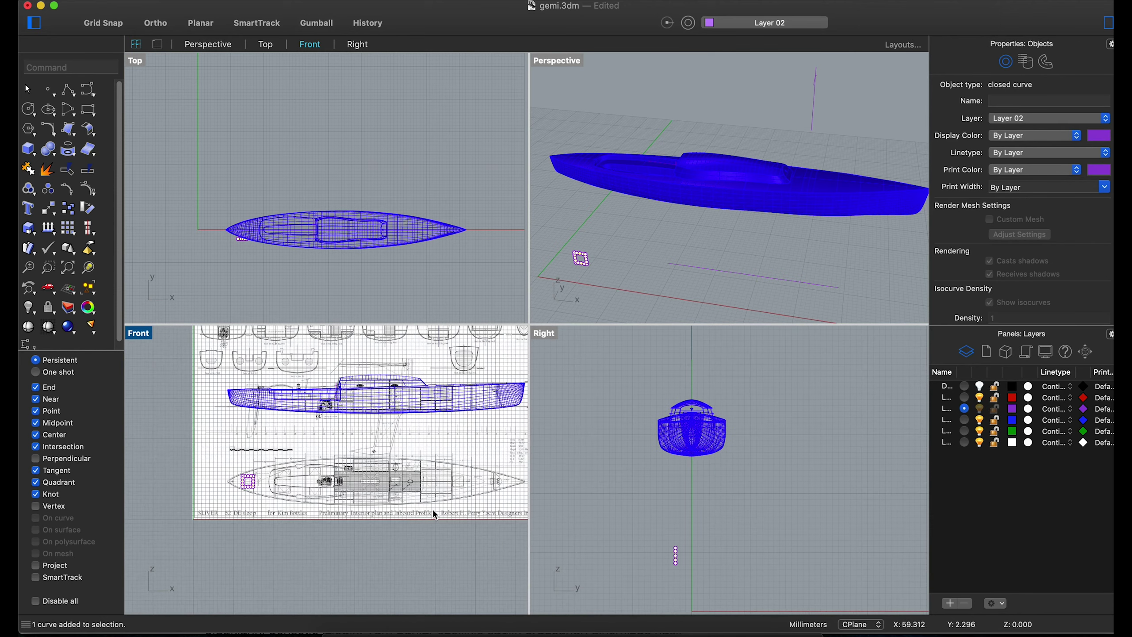
left_click(180, 503)
type("Copy")
key("Return")
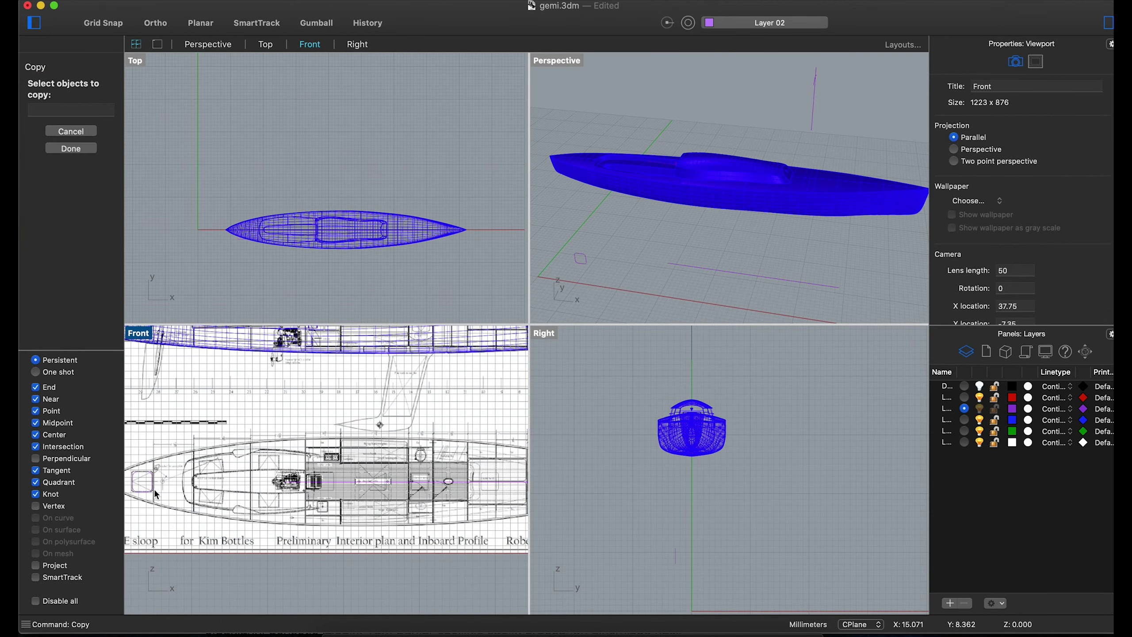
left_click(387, 488)
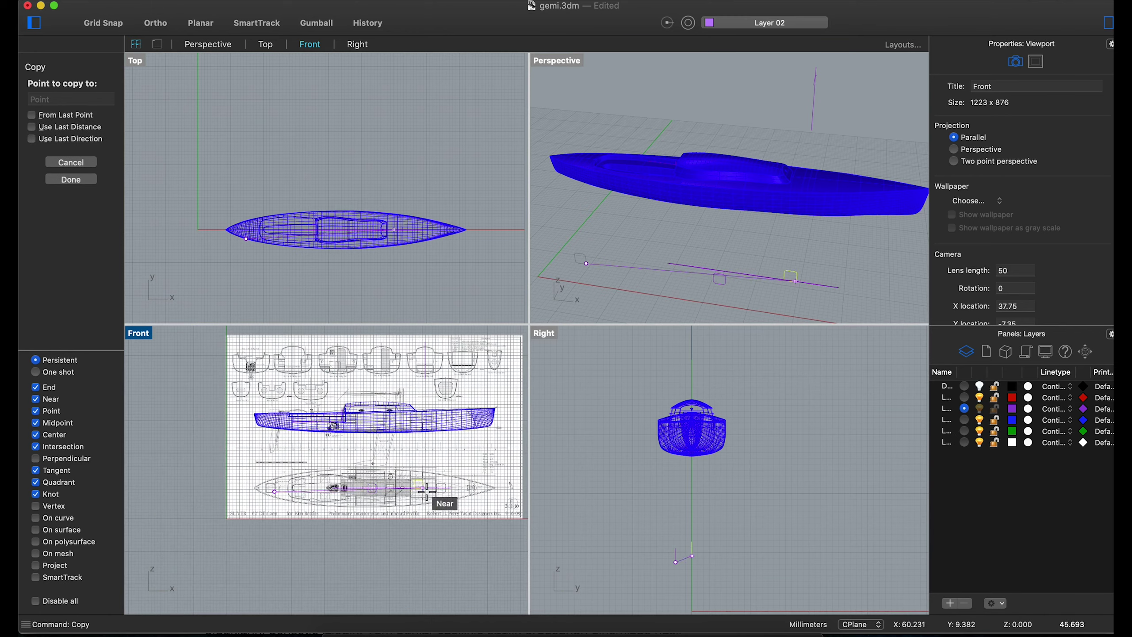
right_click_drag(446, 491, 367, 491)
left_click(471, 488)
key("Return")
Rotate all three hatch outlines from vertical to horizontal in the Right view so they lie flat.
key("ctrl+a")
scroll(332, 500, "left", 5)
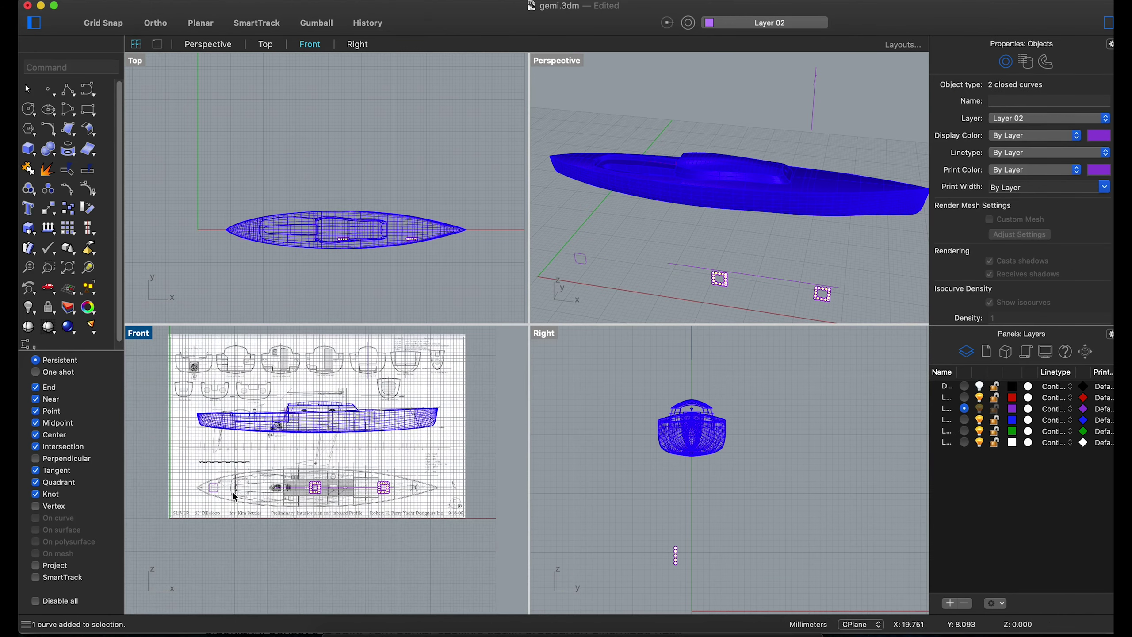
left_click(72, 212)
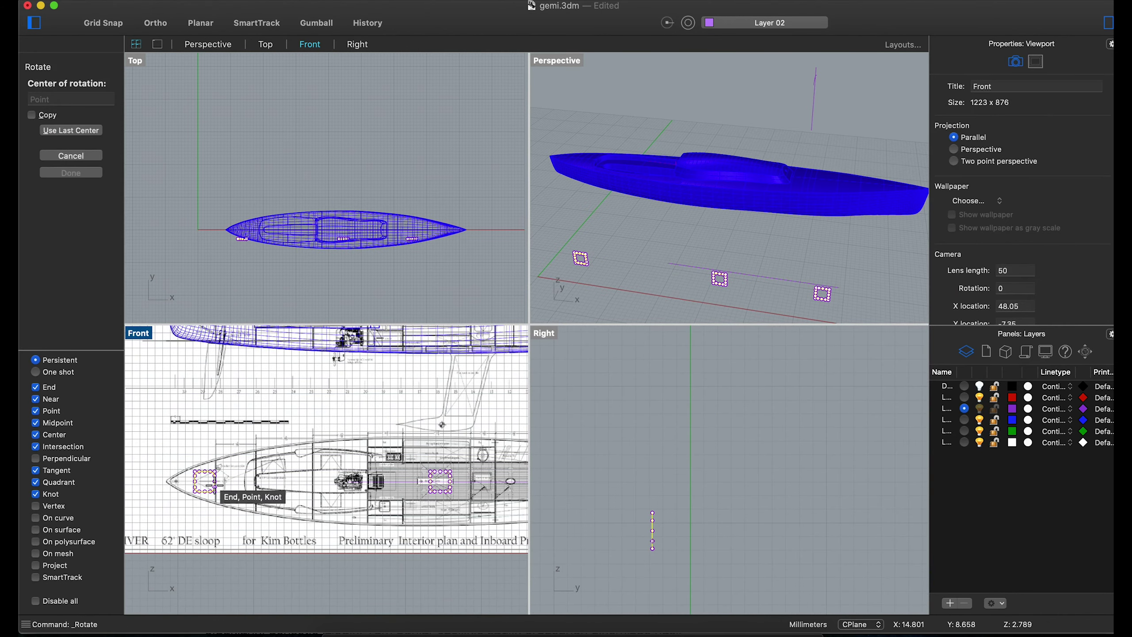
left_click(653, 529)
left_click(660, 579)
Move the three hatch outlines onto the hull's centreline in the Top view, and raise them above the boat in the Right view.
scroll(324, 283, "up", 3)
left_click_drag(171, 203, 193, 183)
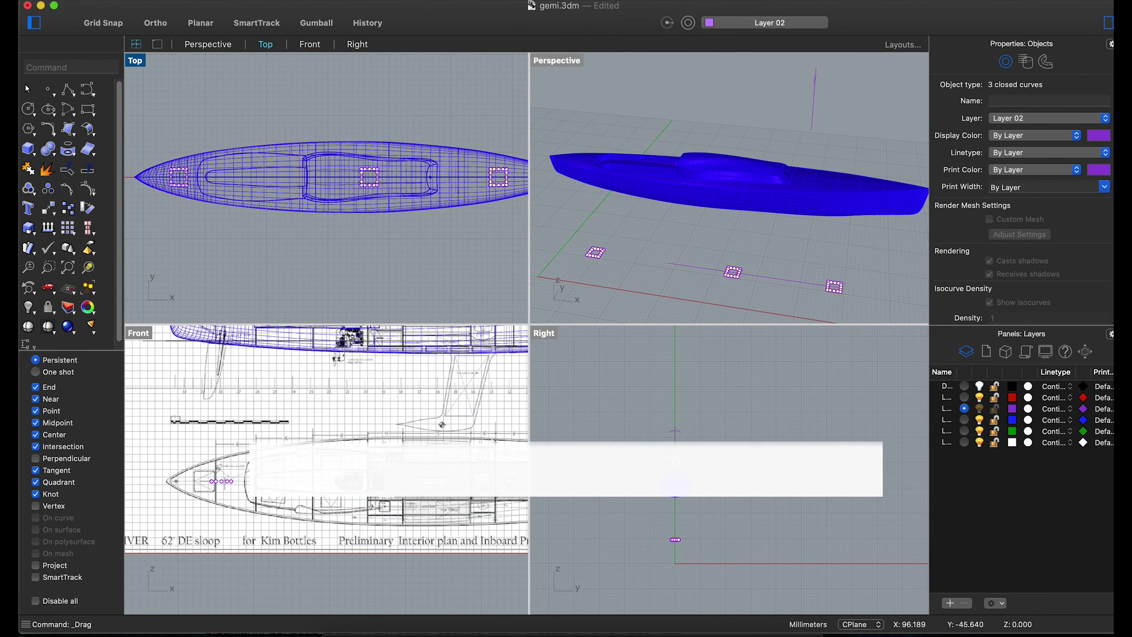
left_click(646, 546)
left_click_drag(677, 537, 676, 445)
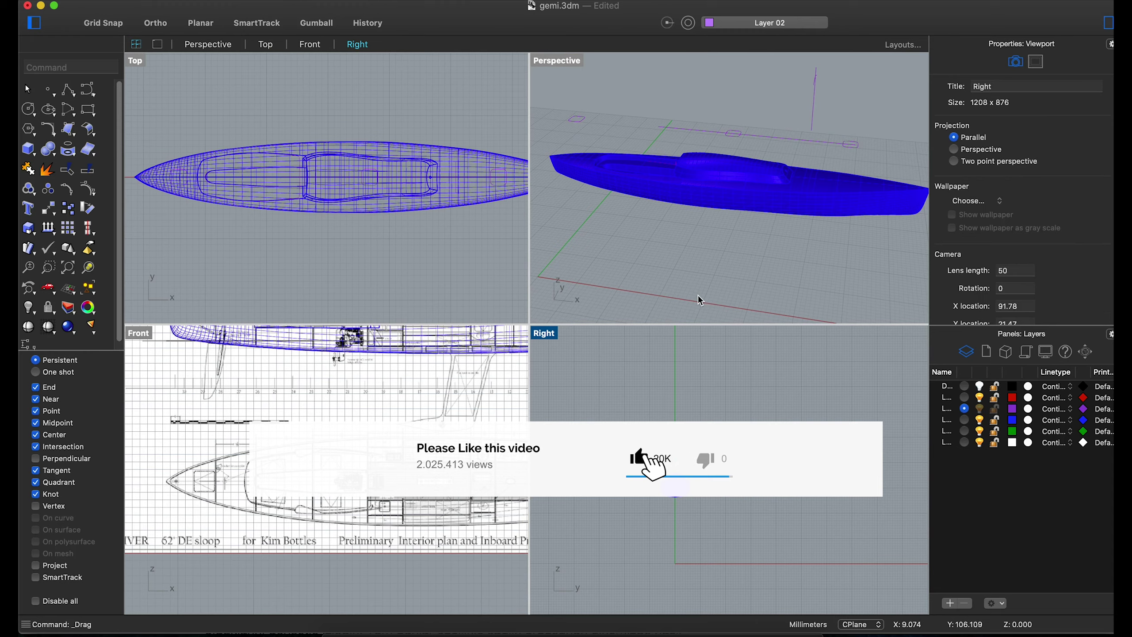
Move the three leftover open construction curves to the first layer in the list.
left_click(804, 140)
right_click(980, 397)
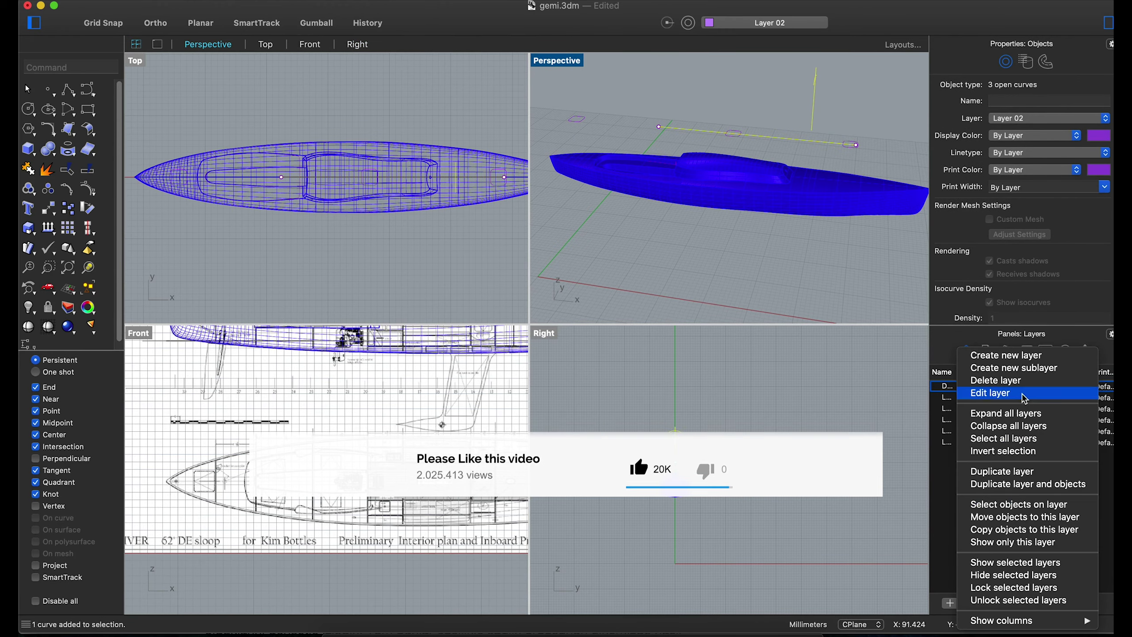
left_click(994, 531)
Extrude the three hatch outlines into thin solid slabs above the boat.
scroll(683, 475, "up", 3)
left_click_drag(683, 473, 652, 425)
left_click(28, 149)
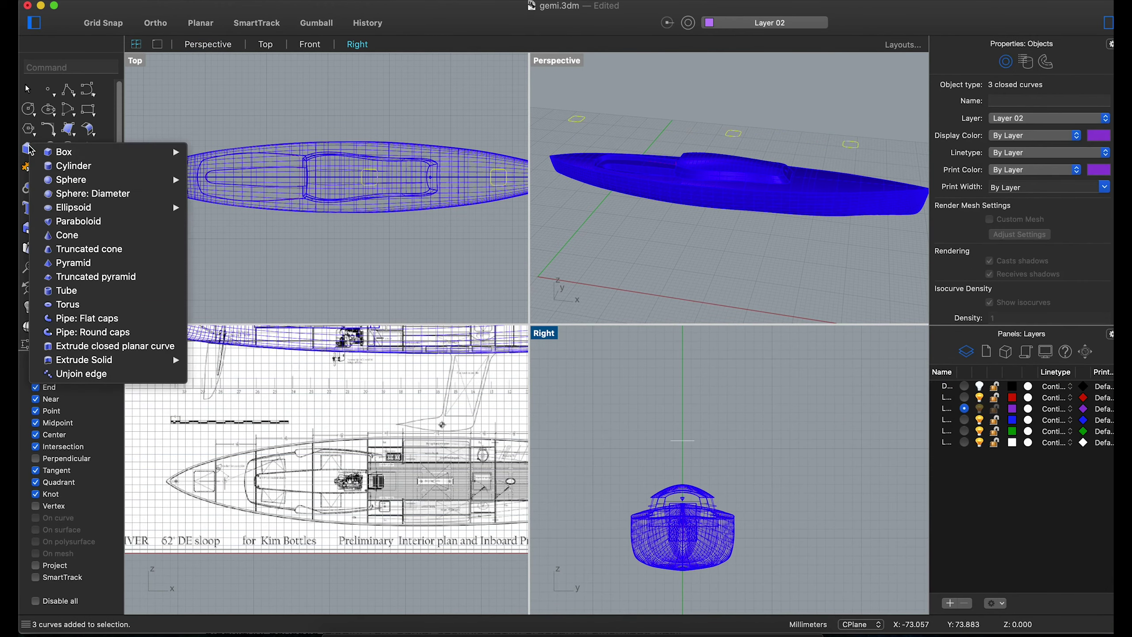
scroll(680, 451, "up", 3)
right_click(680, 450)
left_click(30, 153)
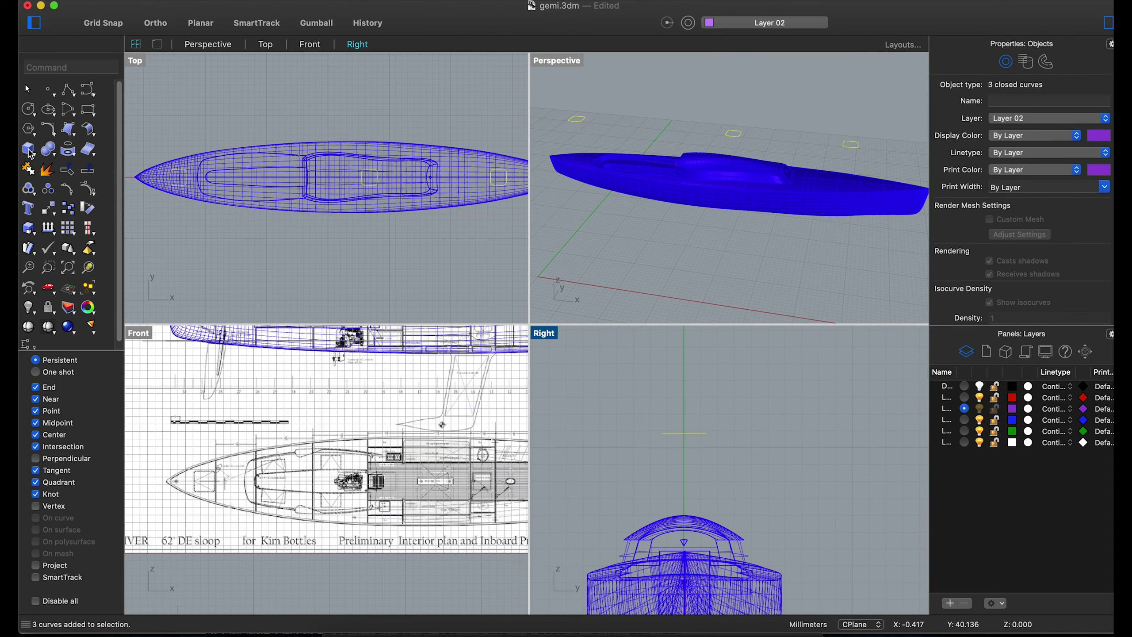
left_click(27, 149)
left_click(84, 356)
left_click(695, 429)
Lower the aft and forward hatch slabs together until the forward one rests at the foredeck in the Front view.
left_click(606, 113)
left_click(577, 119)
left_click_drag(874, 134, 835, 160)
scroll(401, 384, "down", 5)
scroll(401, 383, "up", 8)
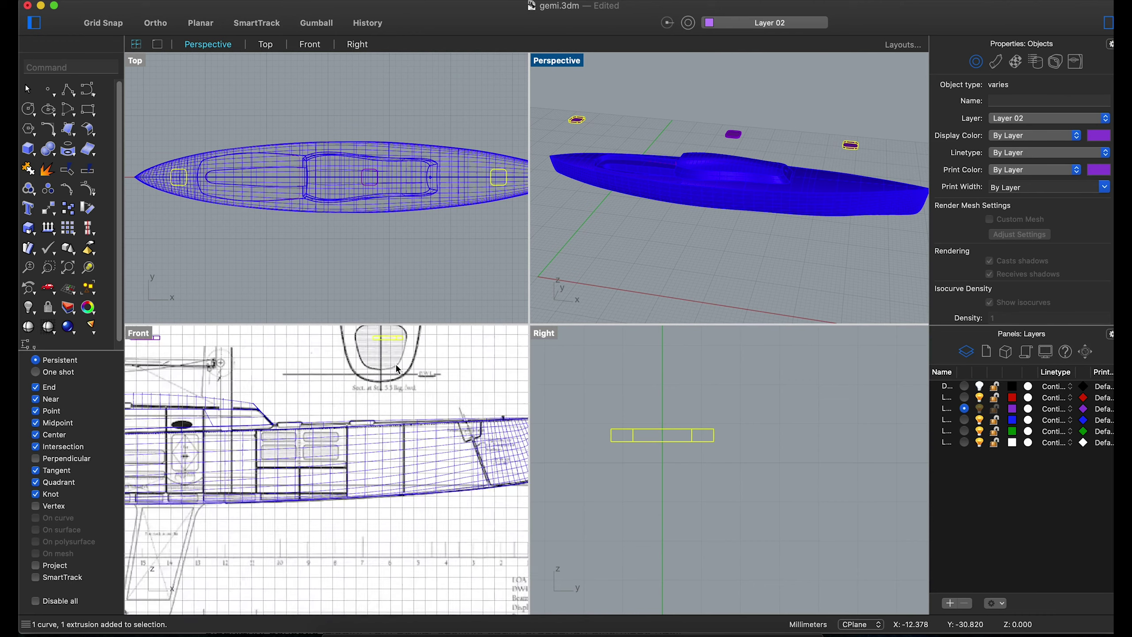
left_click_drag(399, 335, 402, 385, "shift")
left_click_drag(398, 439, 398, 439)
Move the middle hatch slab and its outline straight down to the top of the cabin roof.
scroll(303, 369, "up", 3)
left_click(344, 358)
left_click_drag(345, 359, 340, 446)
scroll(714, 187, "up", 10)
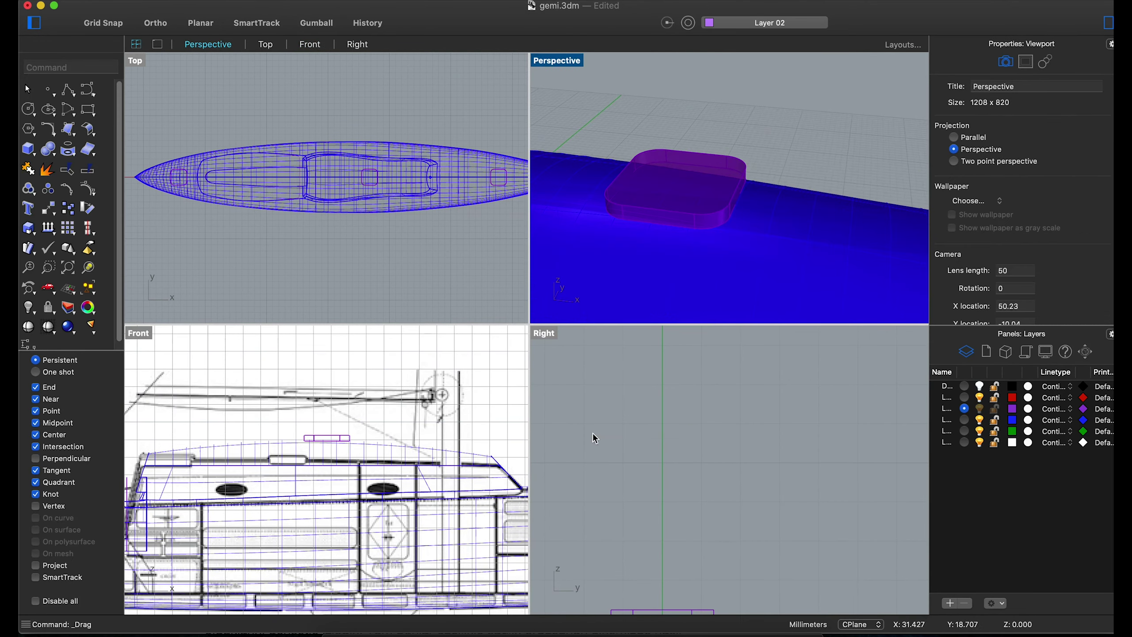
scroll(592, 435, "up", 5)
left_click(668, 517)
scroll(658, 497, "up", 3)
left_click_drag(658, 497, 656, 514)
Lower the middle hatch extrusion slightly in the Right view so that it sinks into the curved cabin roof.
left_click(766, 222)
right_click_drag(766, 222, 727, 220)
left_click(736, 515)
left_click(582, 512)
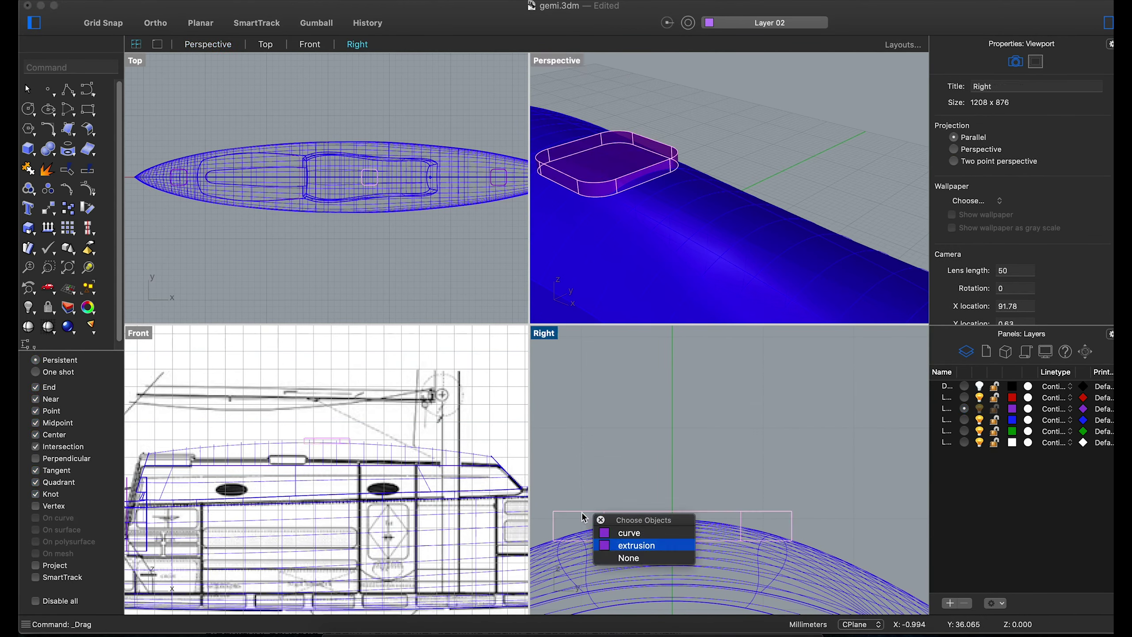
left_click(619, 550)
left_click_drag(596, 517, 600, 524, "shift")
left_click_drag(758, 493, 760, 495)
key("Escape")
Examine how the forward hatch slab sits on the foredeck in the Perspective and Front views.
right_click_drag(760, 494, 737, 236)
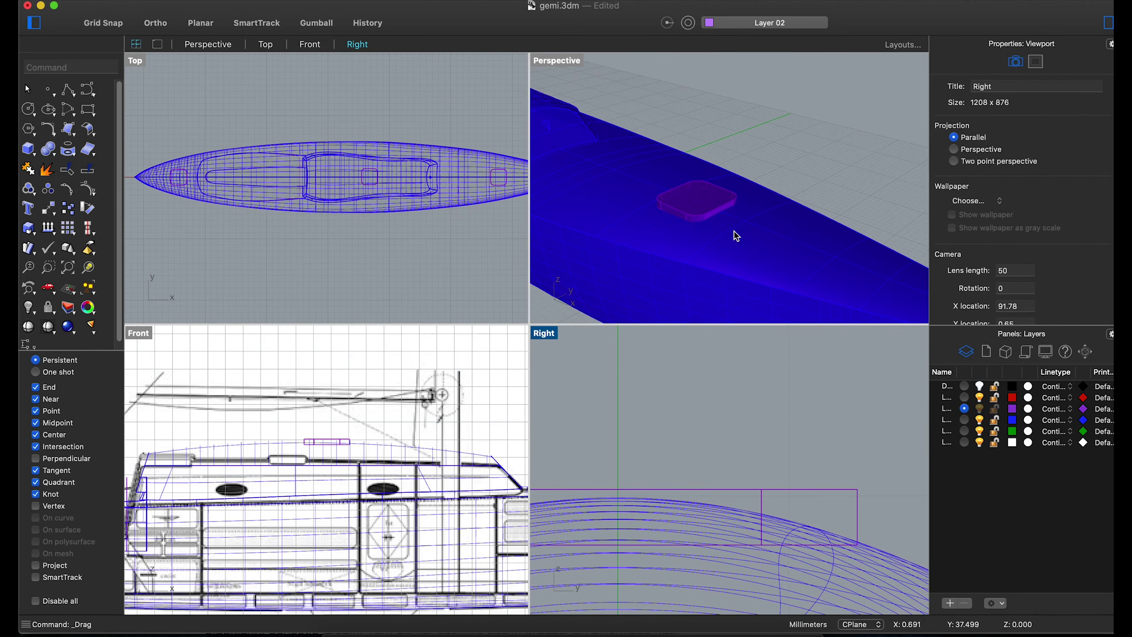
scroll(736, 236, "up", 3)
scroll(713, 491, "down", 3)
scroll(449, 481, "up", 10)
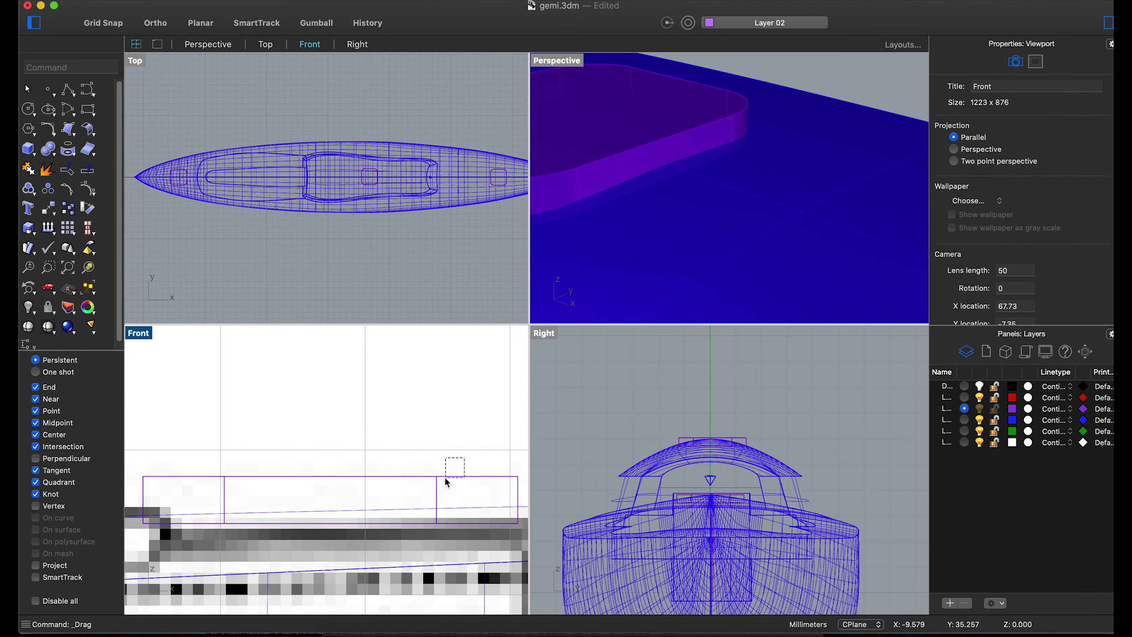
left_click_drag(449, 481, 447, 484)
scroll(712, 217, "down", 5)
scroll(716, 235, "up", 3)
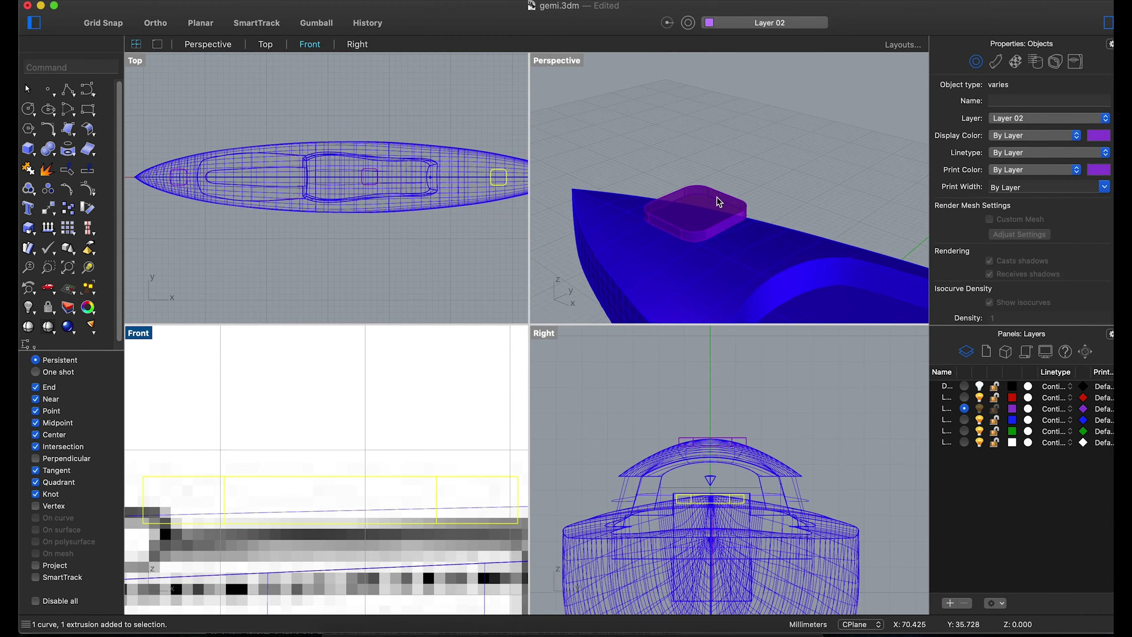
Lower the aft hatch extrusion in the Front view until it rests on the aft deck.
left_click(719, 206)
scroll(343, 418, "down", 5)
scroll(342, 418, "up", 5)
left_click_drag(342, 401, 342, 418)
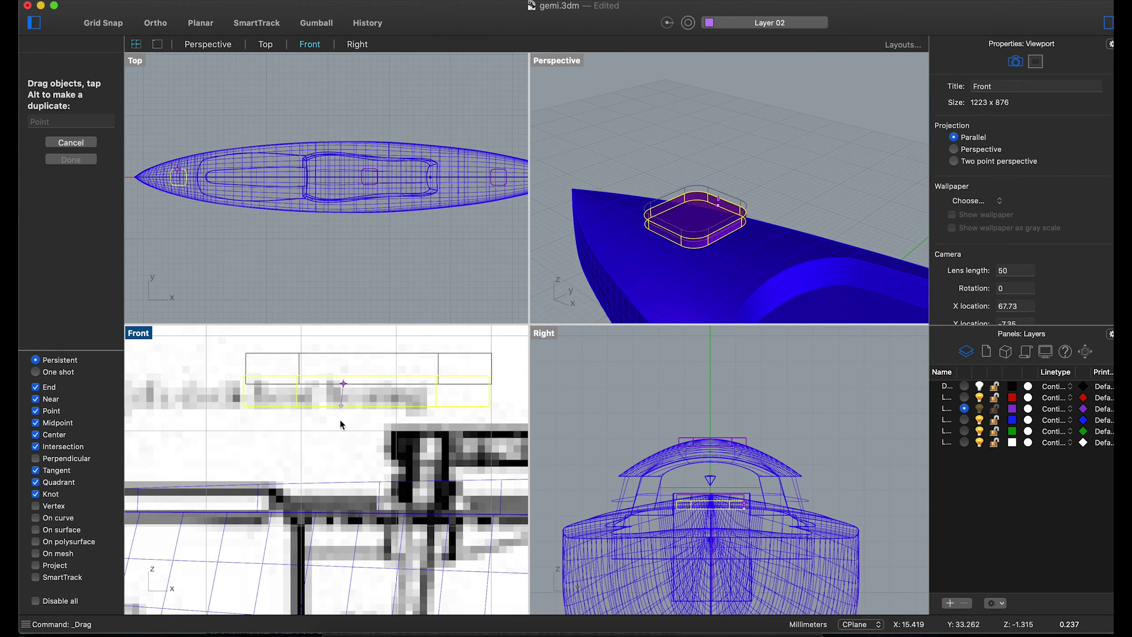
left_click_drag(334, 494, 334, 494)
left_click(746, 198)
scroll(733, 252, "down", 3)
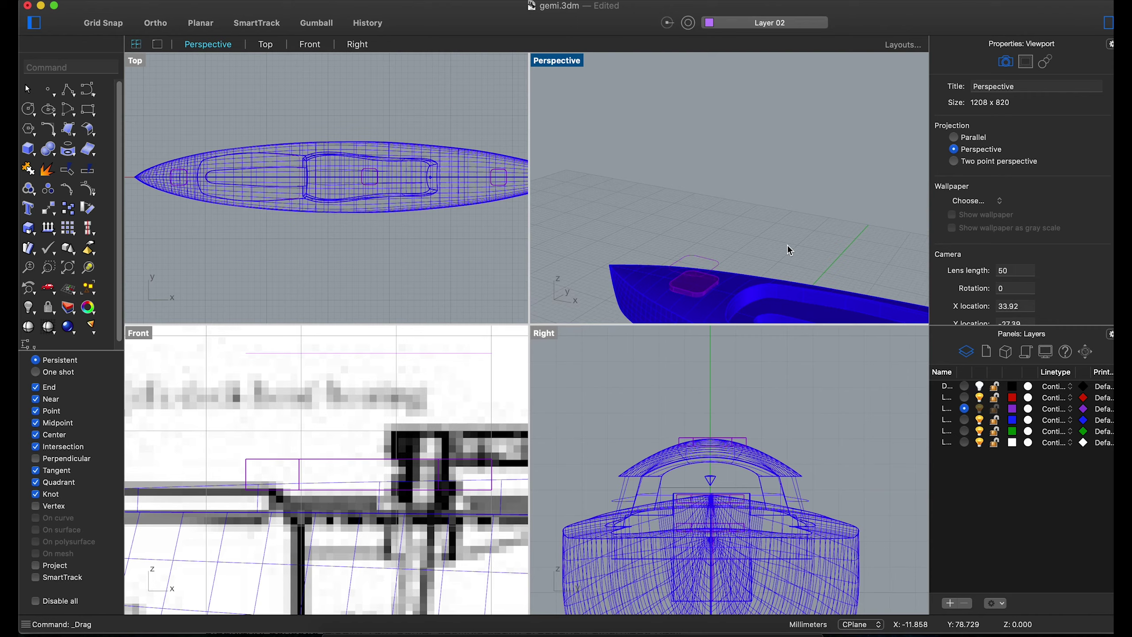
Examine how the aft hatch slab meets the deck surface in the Perspective view.
left_click(729, 255)
left_click(334, 460)
right_click(87, 273)
right_click_drag(753, 187, 786, 233)
left_click(787, 233)
scroll(731, 194, "down", 5)
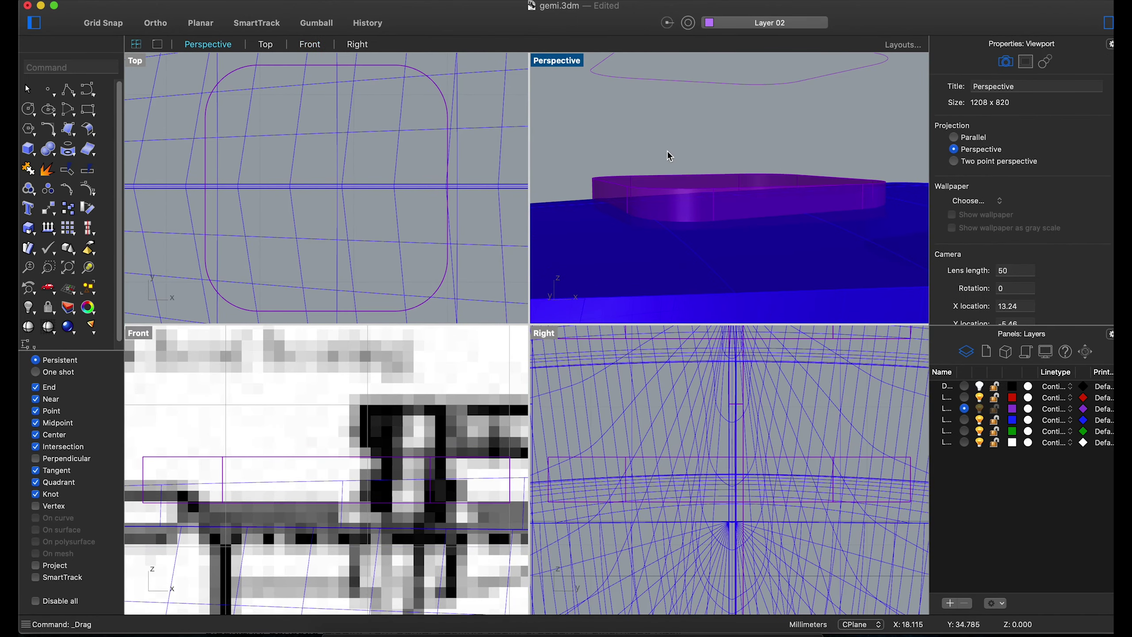
scroll(220, 417, "down", 5)
double_click(138, 332)
scroll(298, 256, "up", 5)
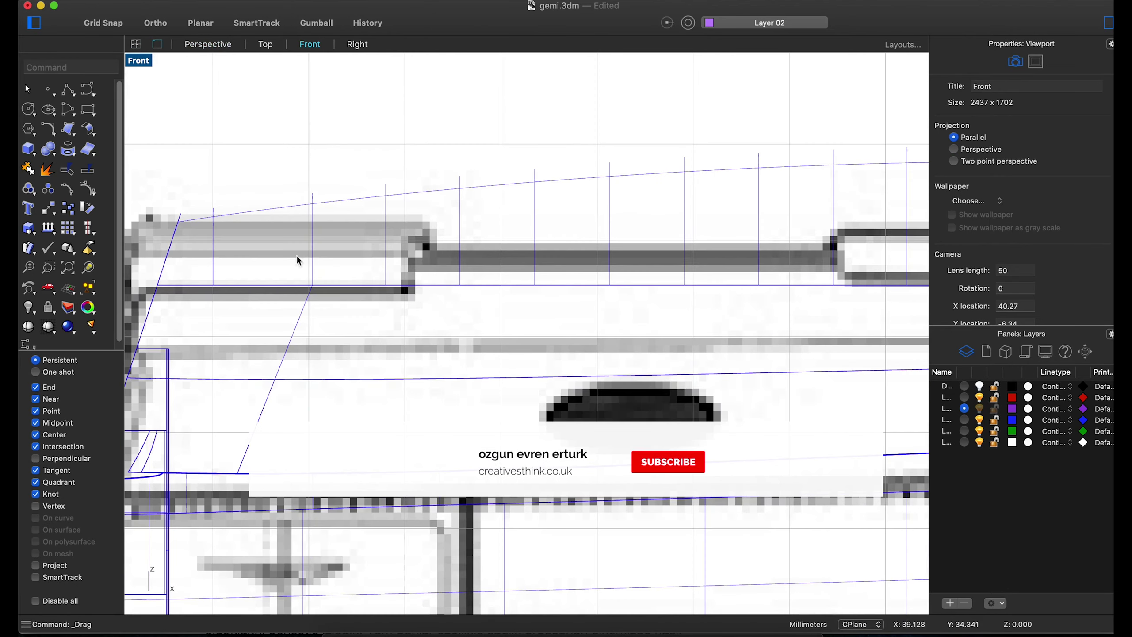
type("ellipse")
key("Return")
left_click(543, 414)
left_click(619, 383)
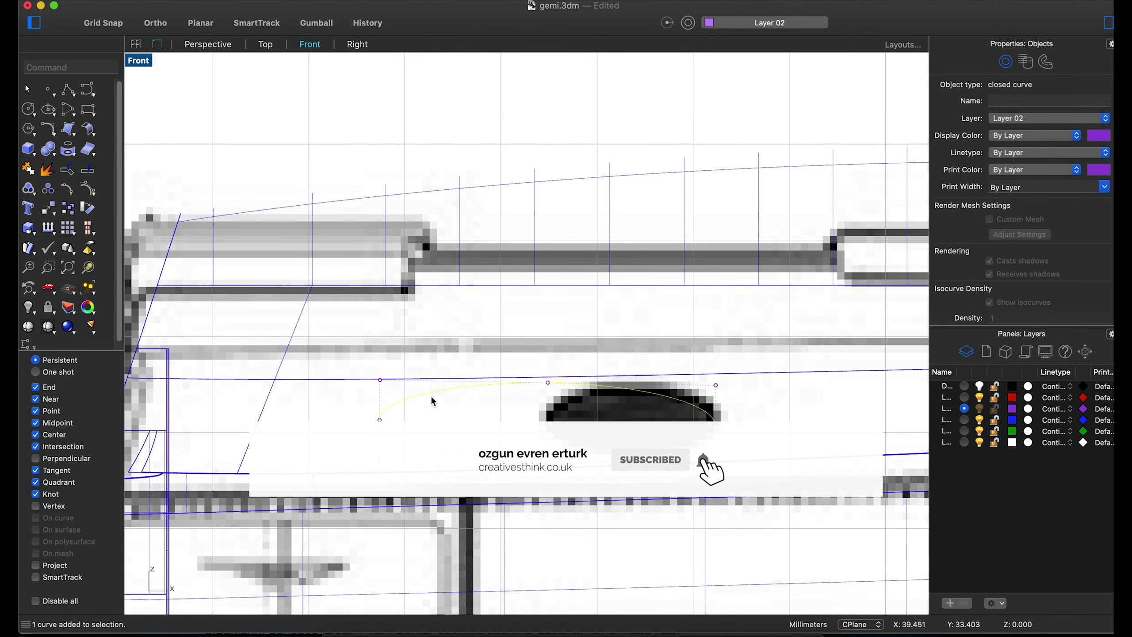
Draw an ellipse from its centre over the aft cabin porthole of the plan in the Front view.
right_click(630, 273)
left_click(646, 278)
left_click(629, 418)
left_click(709, 418)
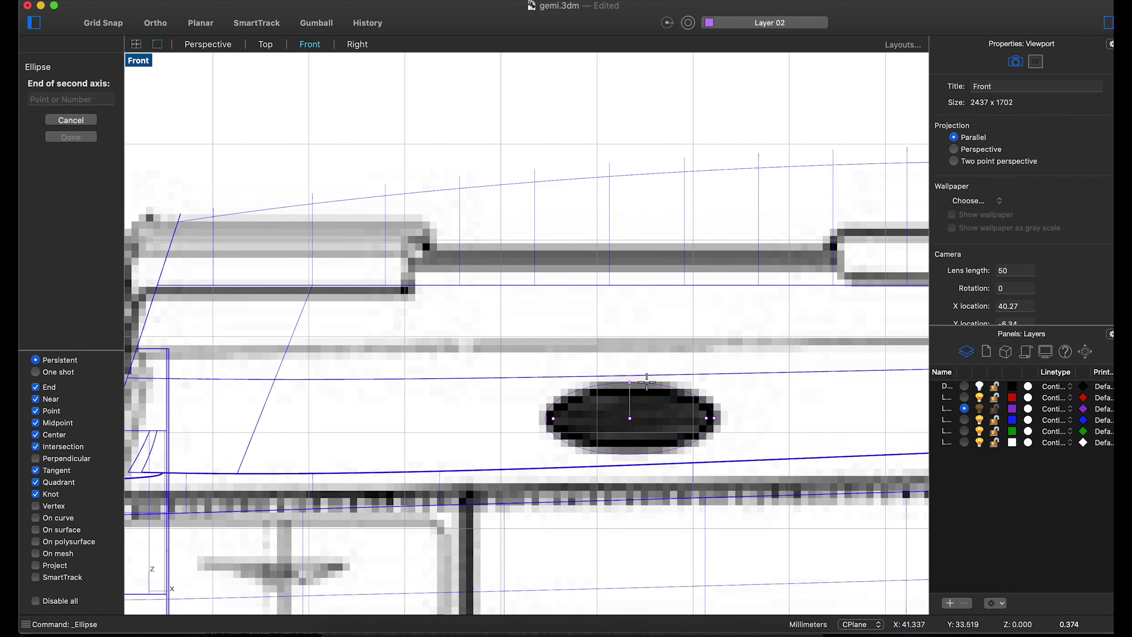
left_click(655, 387)
Move the porthole ellipse outboard of the hull in the Top view and extrude it as a solid into the cabin side.
left_click(136, 44)
left_click(450, 214)
left_click_drag(450, 214, 404, 246)
left_click(88, 110)
left_click(87, 206)
left_click(28, 148)
left_click(89, 382)
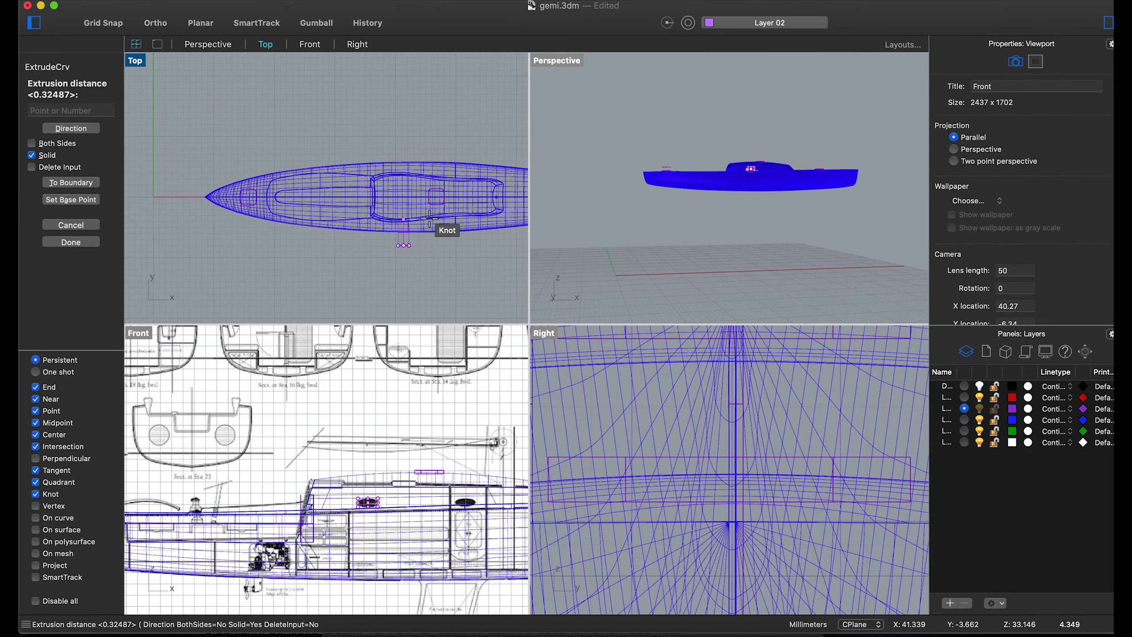
left_click(429, 212)
right_click_drag(429, 211, 407, 250)
Copy the porthole ellipse and its extrusion onto the forward cabin porthole of the plan in the Front view.
left_click(388, 281)
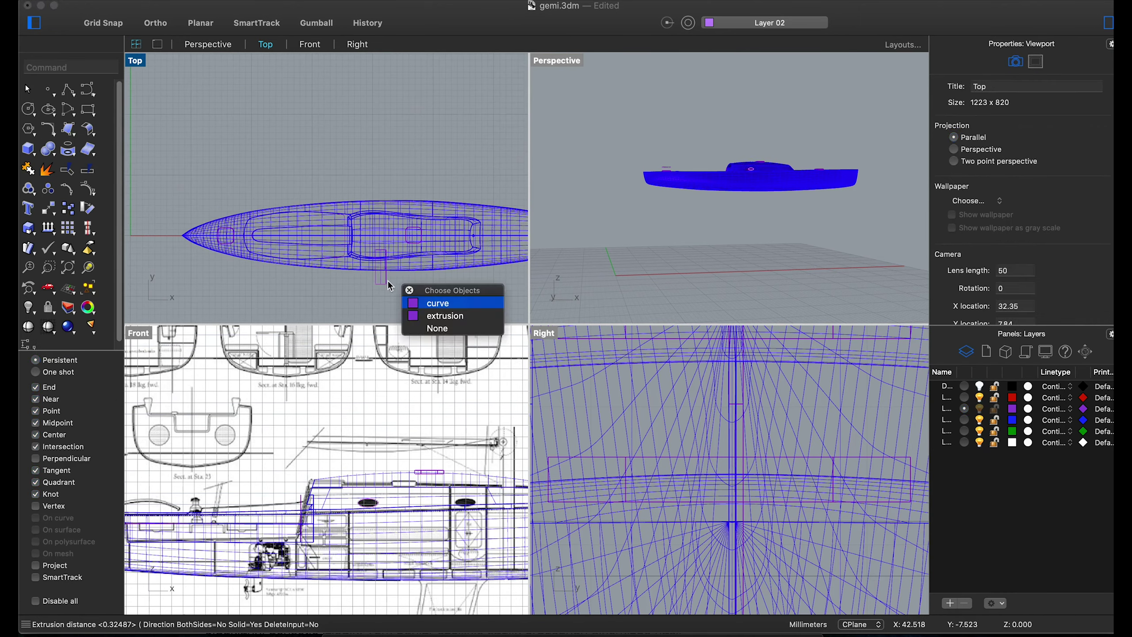
left_click(437, 303)
type("copy")
key("Return")
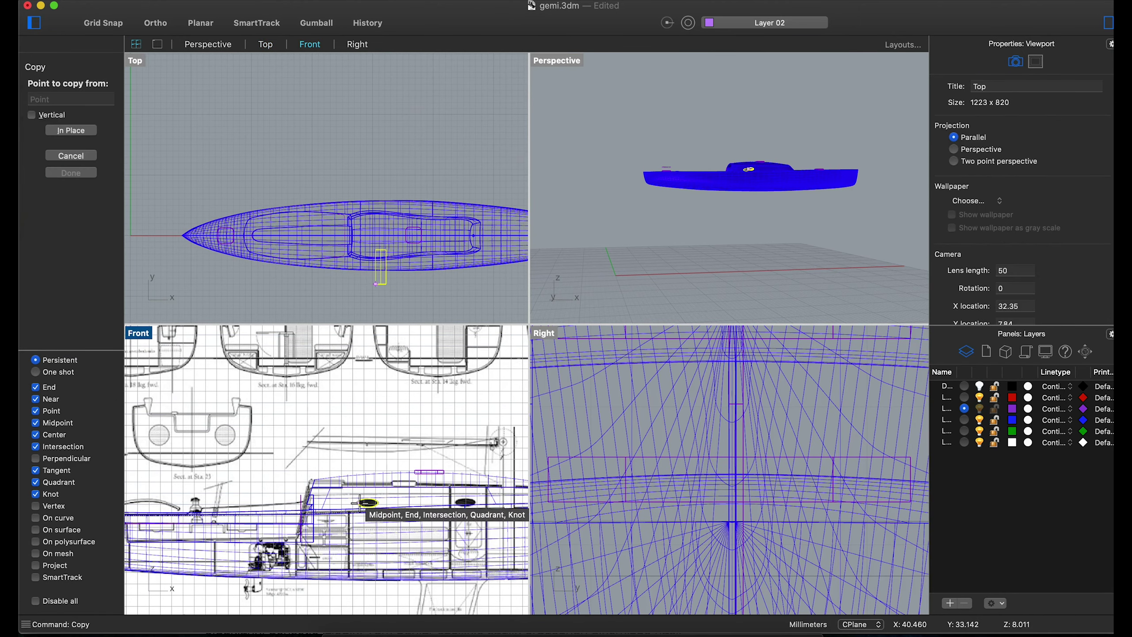
scroll(459, 502, "up", 5)
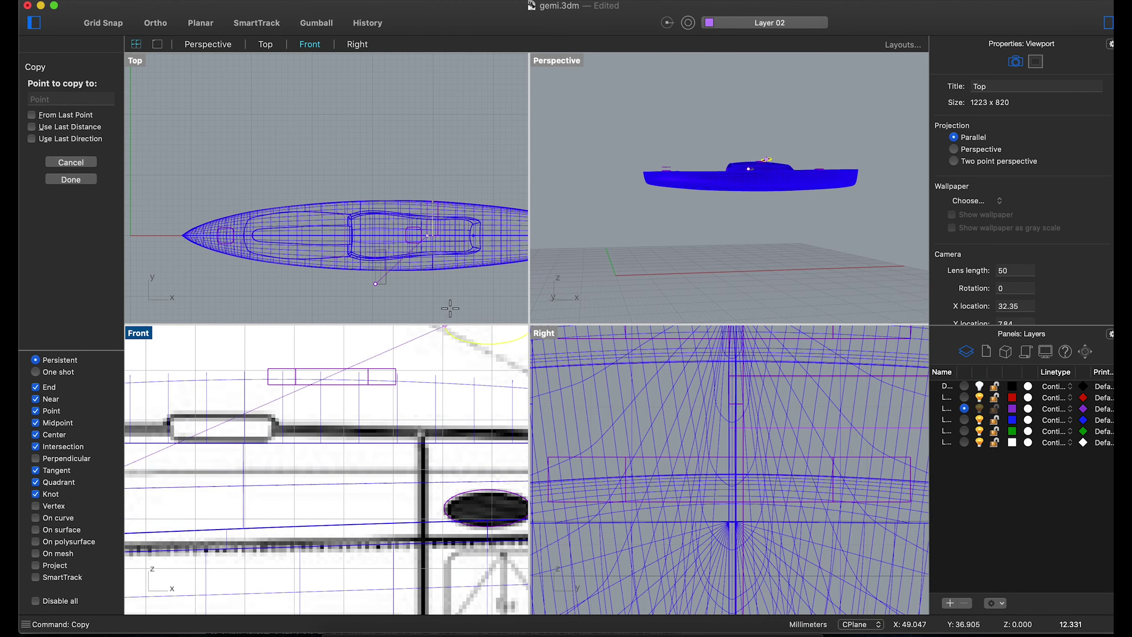
key("Escape")
Move the copied porthole extrusion outboard in the Top view so that it crosses the cabin side beside the first one.
scroll(730, 188, "up", 3)
scroll(453, 194, "up", 3)
scroll(405, 192, "down", 3)
left_click(405, 191)
left_click_drag(404, 191, 398, 249)
left_click(822, 177)
right_click_drag(821, 177, 776, 212)
scroll(861, 192, "up", 5)
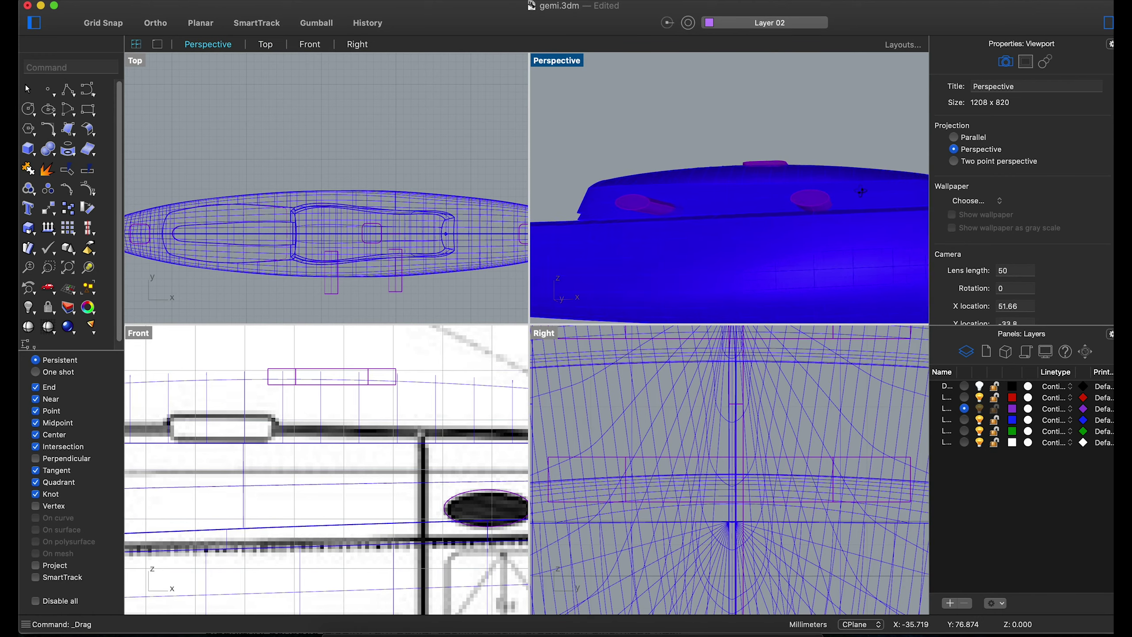
scroll(860, 192, "down", 2)
scroll(423, 433, "down", 5)
Mirror both porthole extrusions and their ellipses across the hull's centreline to the opposite cabin side.
left_click(323, 285)
left_click(48, 208)
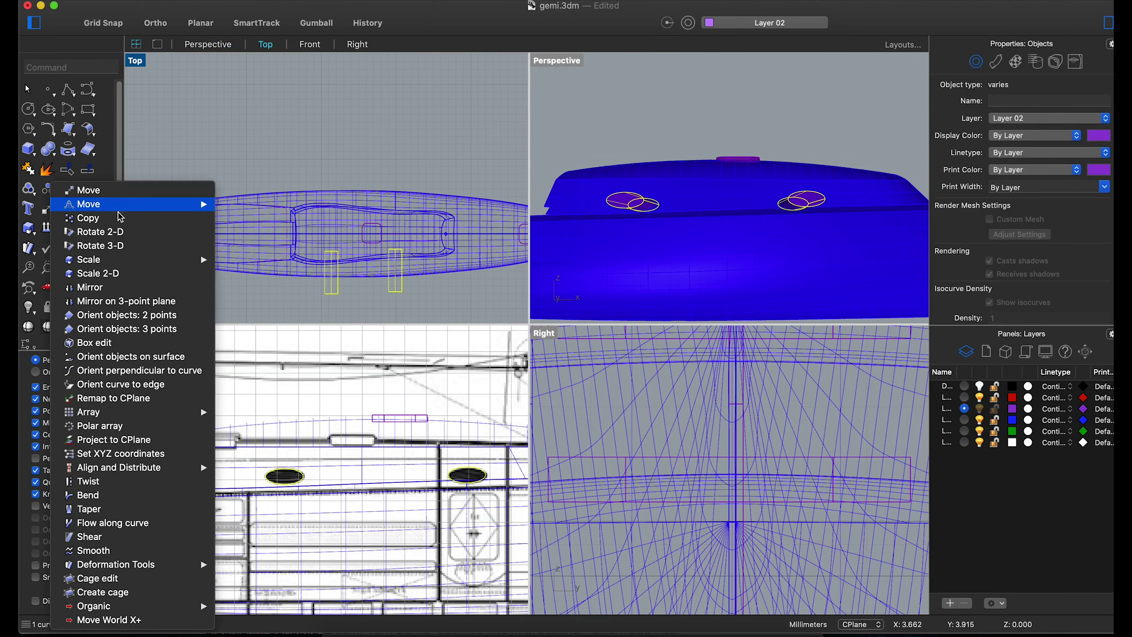
left_click(84, 287)
left_click(397, 242)
scroll(711, 211, "down", 3)
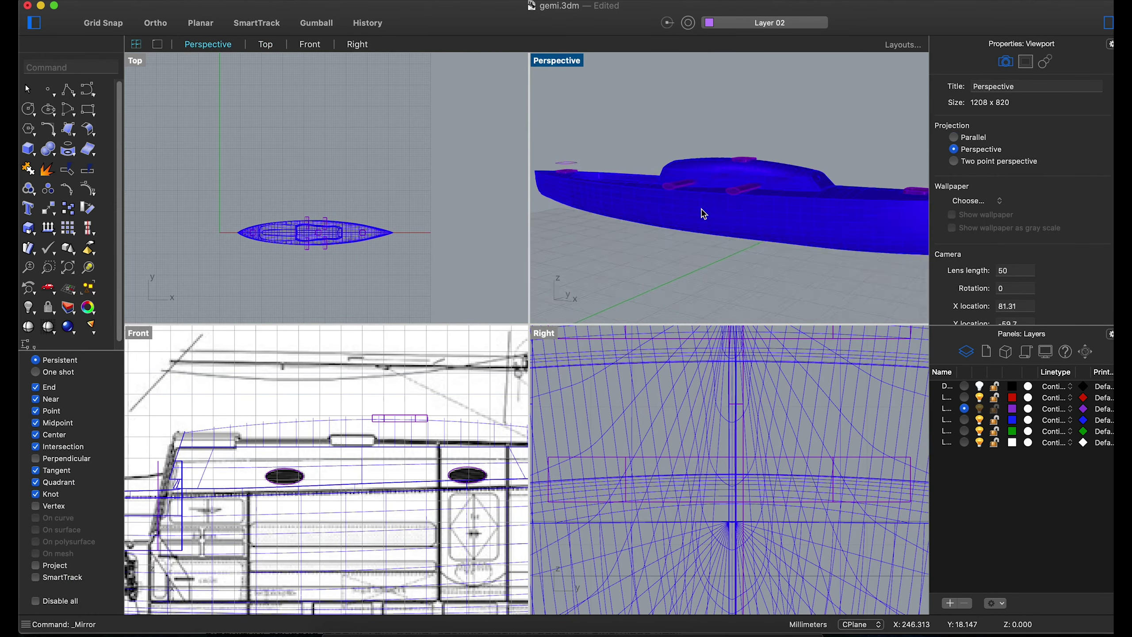
Subtract the four porthole extrusions from the hull and cabin body with a Boolean difference.
left_click(48, 148)
left_click(80, 95)
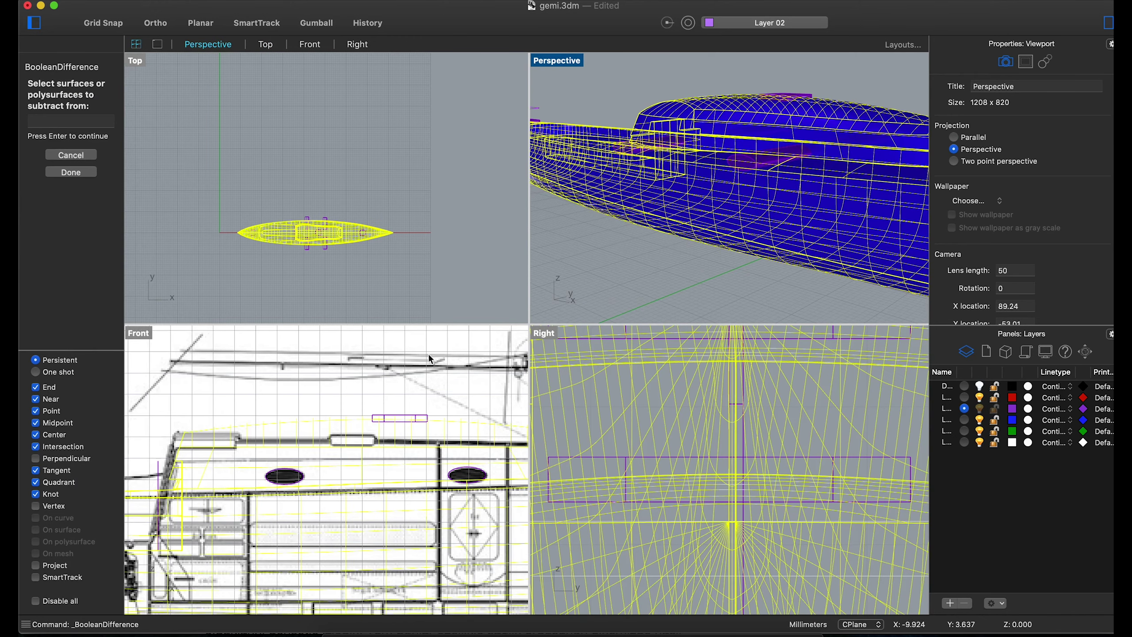
scroll(324, 242, "up", 4)
left_click_drag(251, 187, 250, 184)
key("Return")
right_click(324, 155)
right_click(361, 142)
left_click(404, 149)
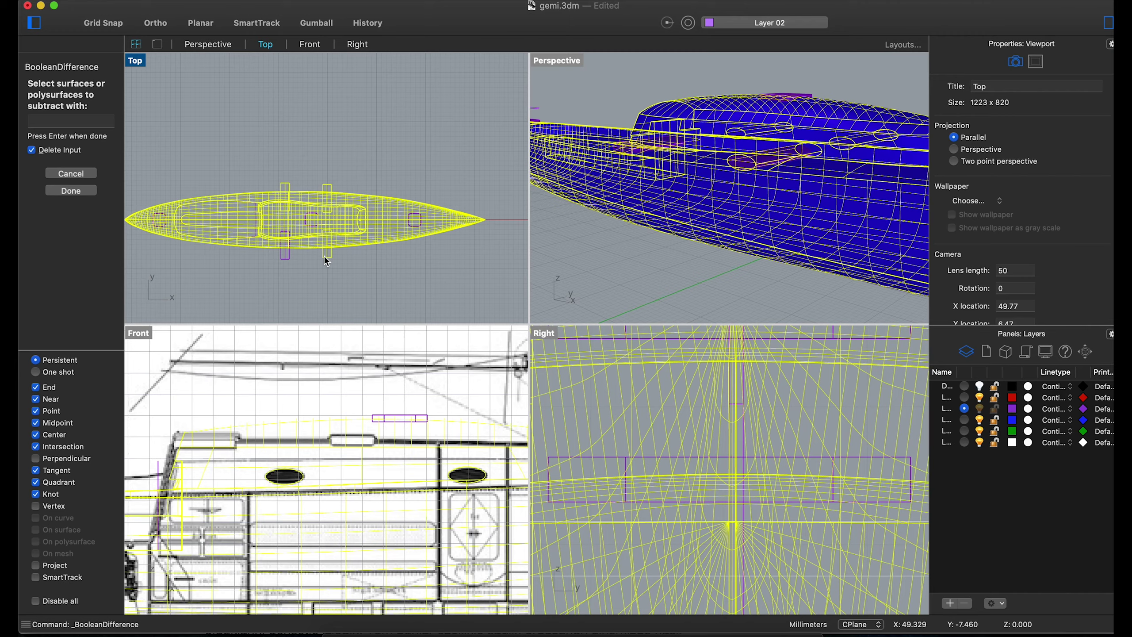
key("Escape")
Join the three hatch slabs to the hull and cabin body with a Boolean union.
scroll(720, 156, "down", 2)
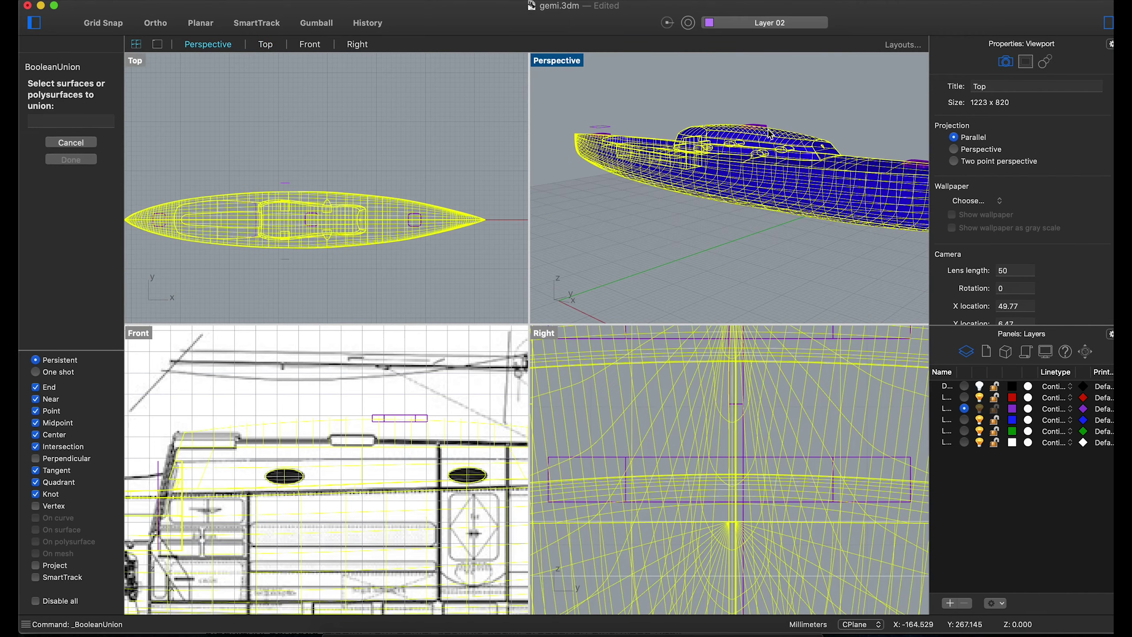
right_click_drag(763, 125, 612, 179)
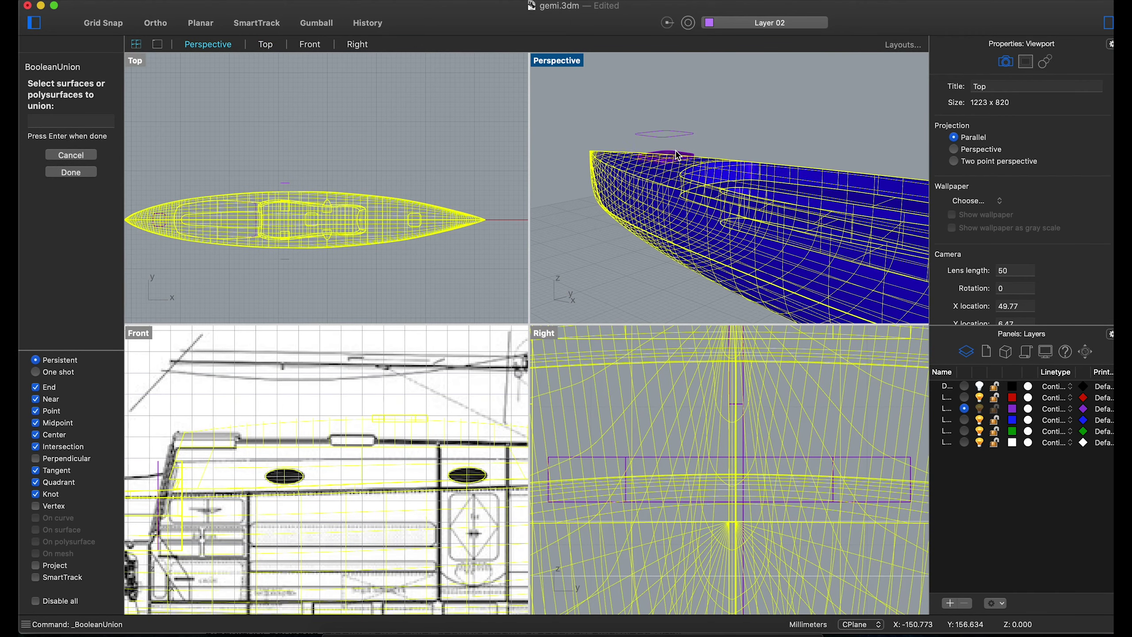
key("Return")
right_click_drag(718, 209, 750, 184)
scroll(750, 184, "down", 5)
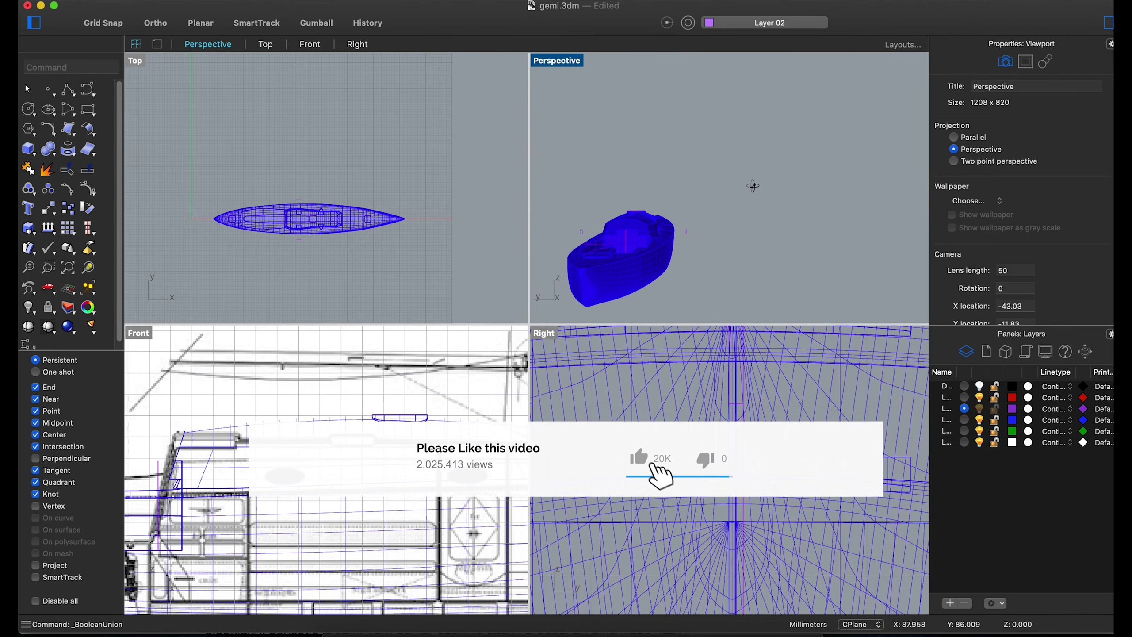
Trace the outer outline of the keel and its bulb from the plan with a closed polyline in the Front view.
scroll(352, 502, "down", 5)
scroll(352, 502, "up", 3)
double_click(139, 333)
scroll(140, 337, "up", 5)
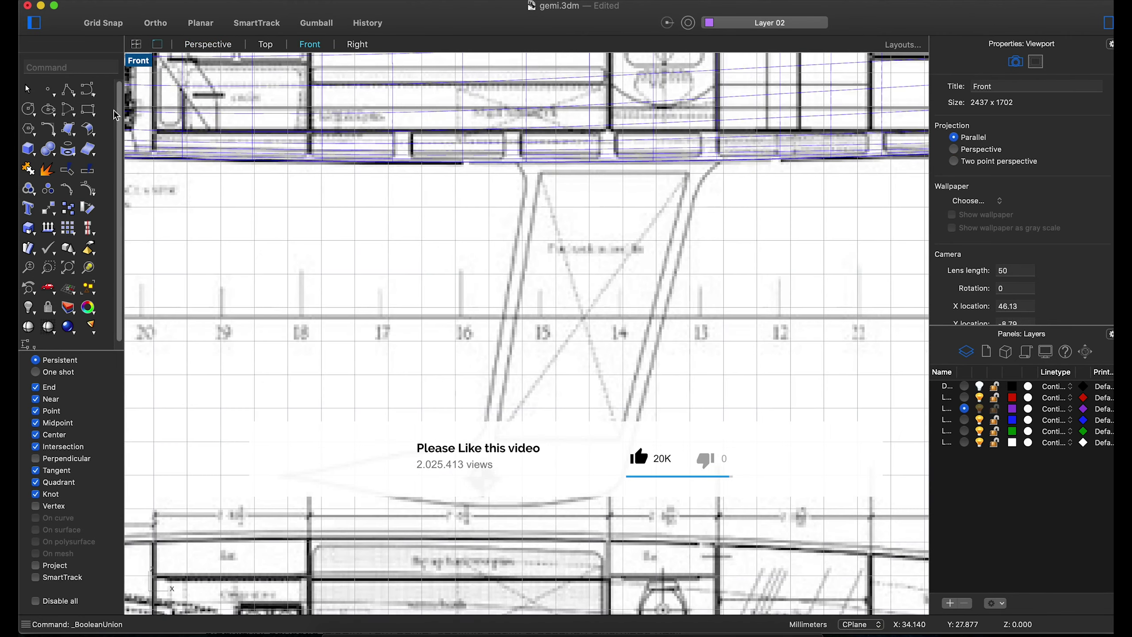
left_click(68, 89)
left_click(115, 112)
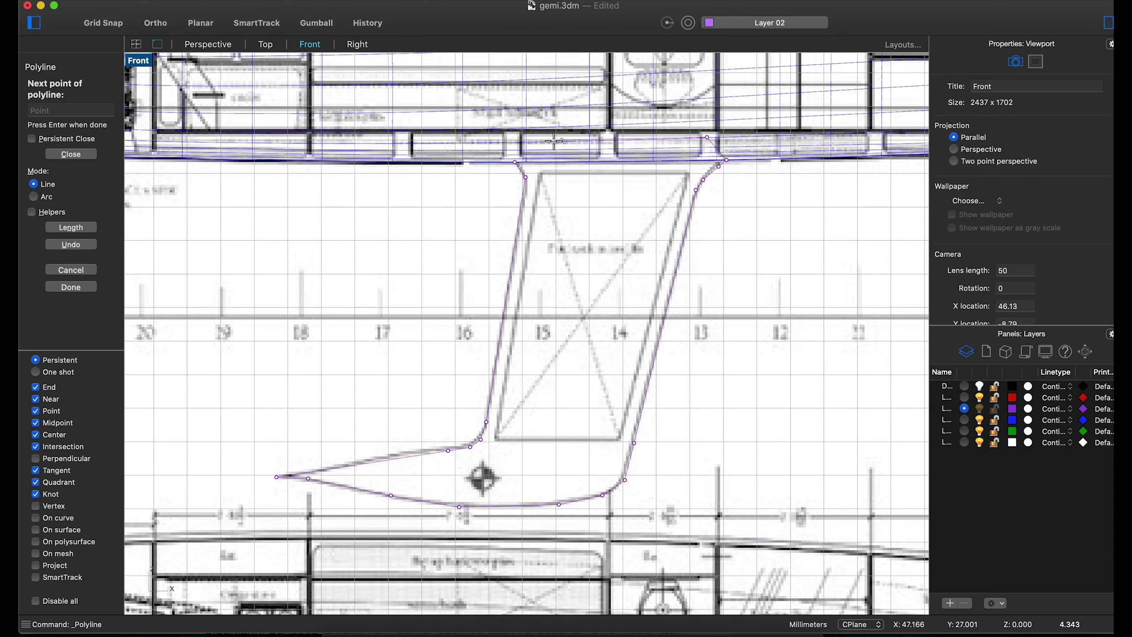
right_click(536, 167)
Trace the four-sided opening inside the keel as a second closed polyline.
left_click(580, 182)
left_click(543, 174)
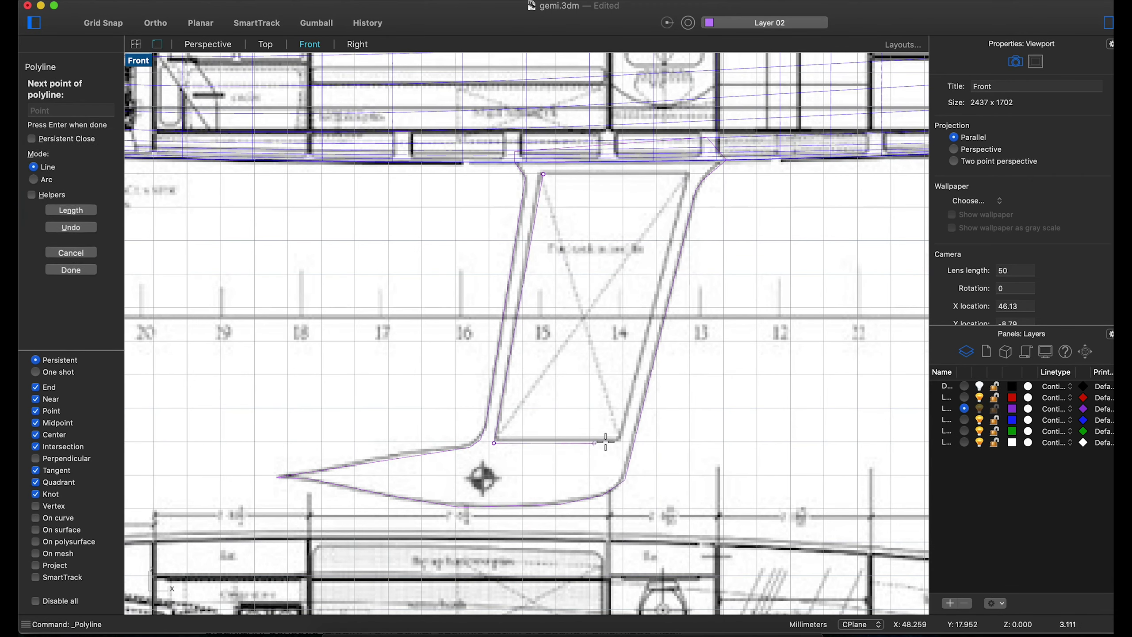
key("Escape")
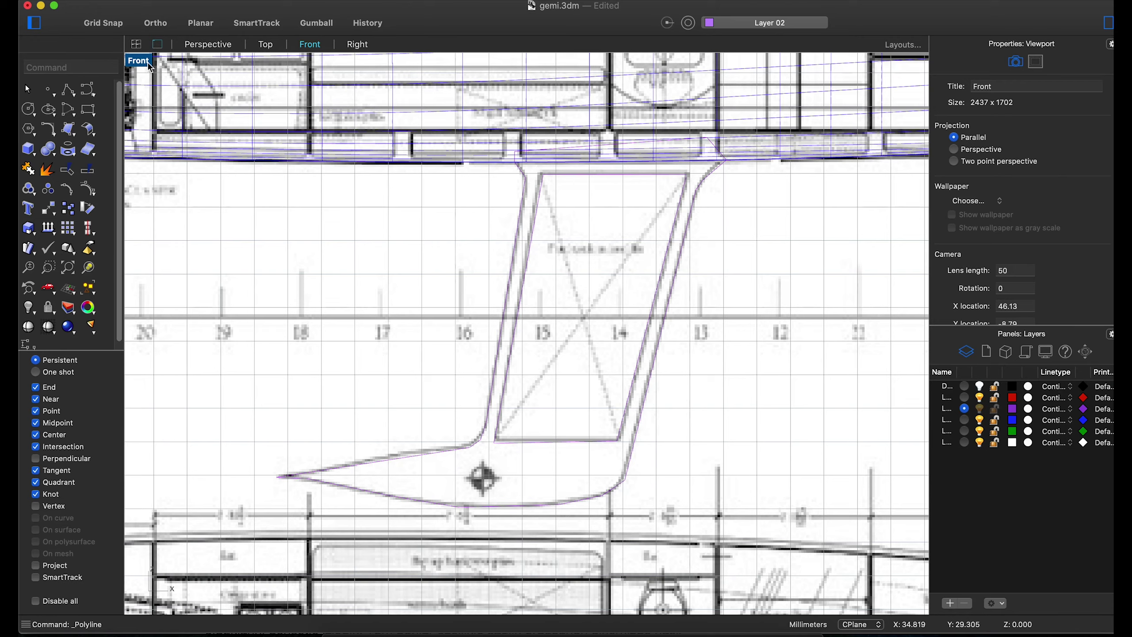
Extrude the outer keel outline and the inner opening together as one thin solid frame under the hull.
left_click(136, 43)
left_click_drag(395, 391, 706, 257)
scroll(641, 284, "down", 2)
scroll(663, 458, "down", 8)
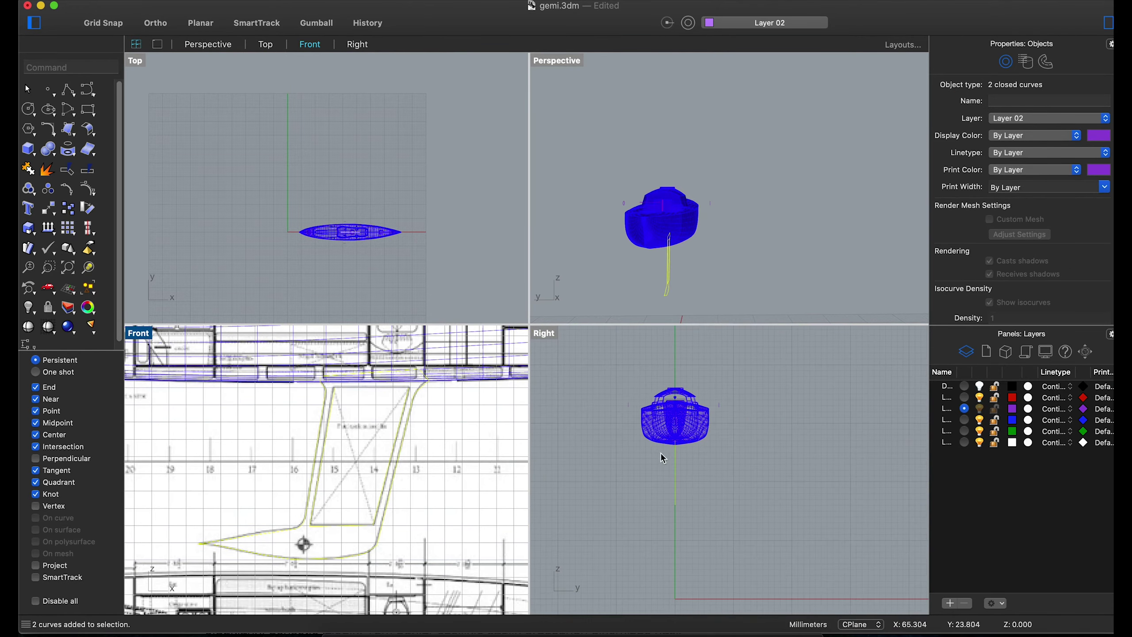
left_click(29, 150)
left_click(103, 355)
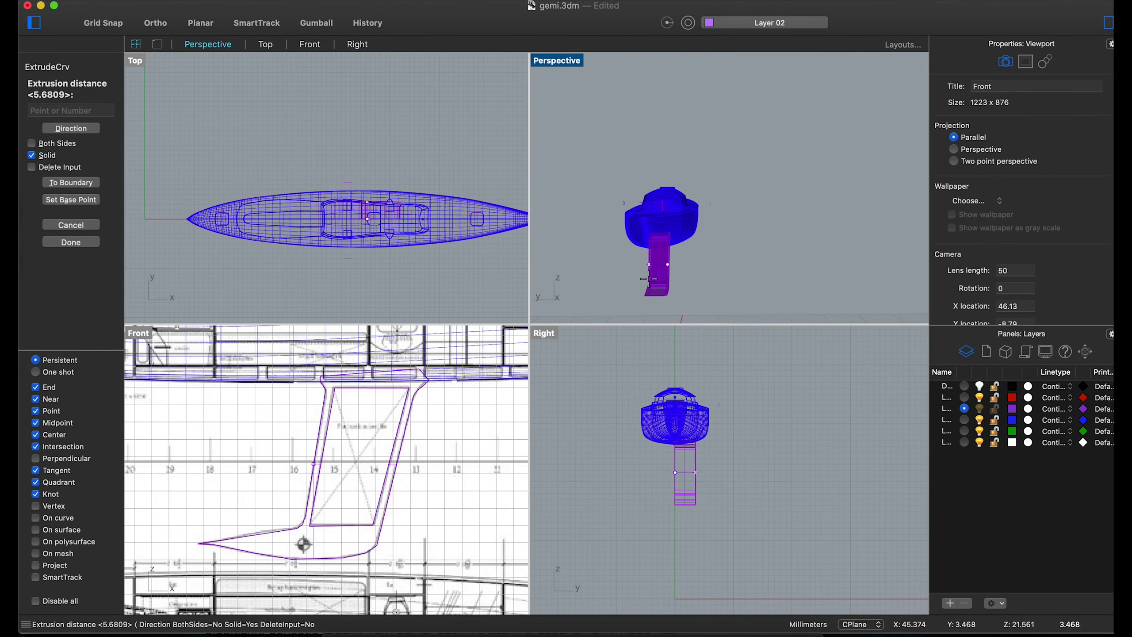
scroll(666, 353, "up", 5)
key("Return")
right_click_drag(714, 201, 780, 292)
scroll(802, 286, "up", 5)
scroll(352, 473, "up", 3)
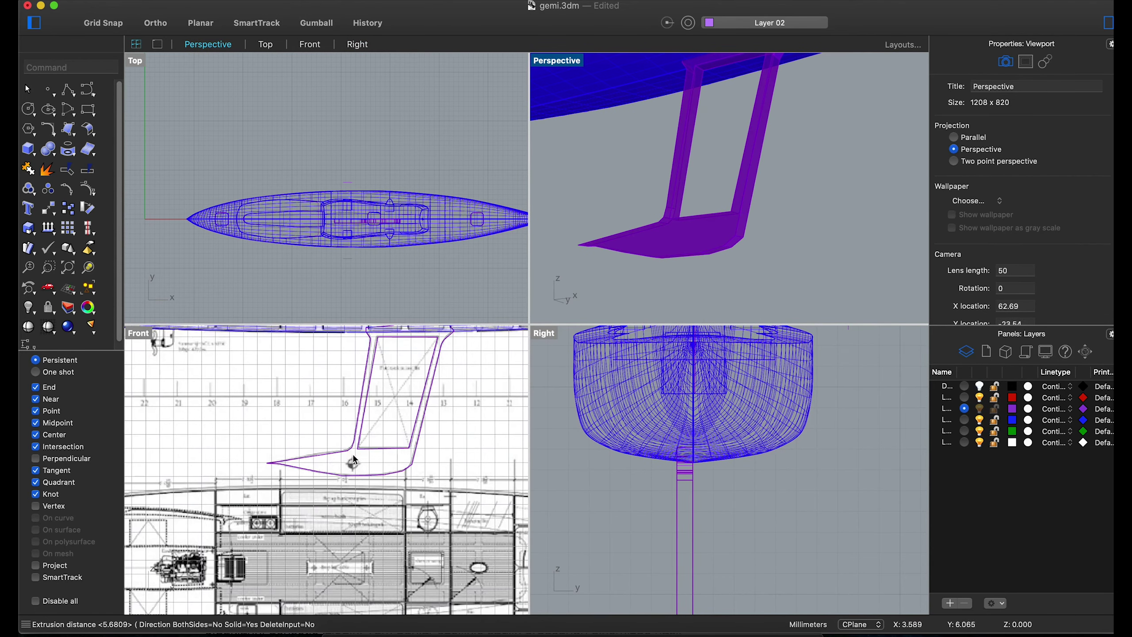
Draw a smooth control-point curve along the upper edge of the keel bulb from tail tip to nose in the Front view.
left_click(82, 89)
scroll(177, 447, "up", 3)
left_click(177, 448)
scroll(249, 429, "up", 3)
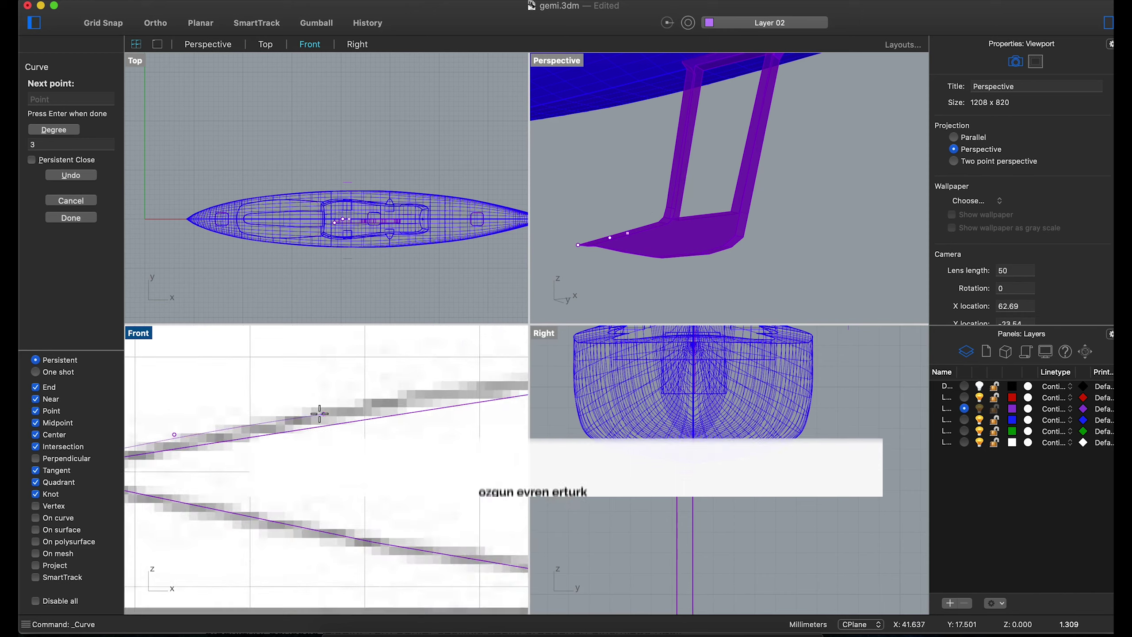
scroll(340, 405, "up", 3)
scroll(339, 405, "down", 5)
left_click(417, 392)
left_click(435, 389)
left_click(480, 386)
scroll(481, 389, "up", 8)
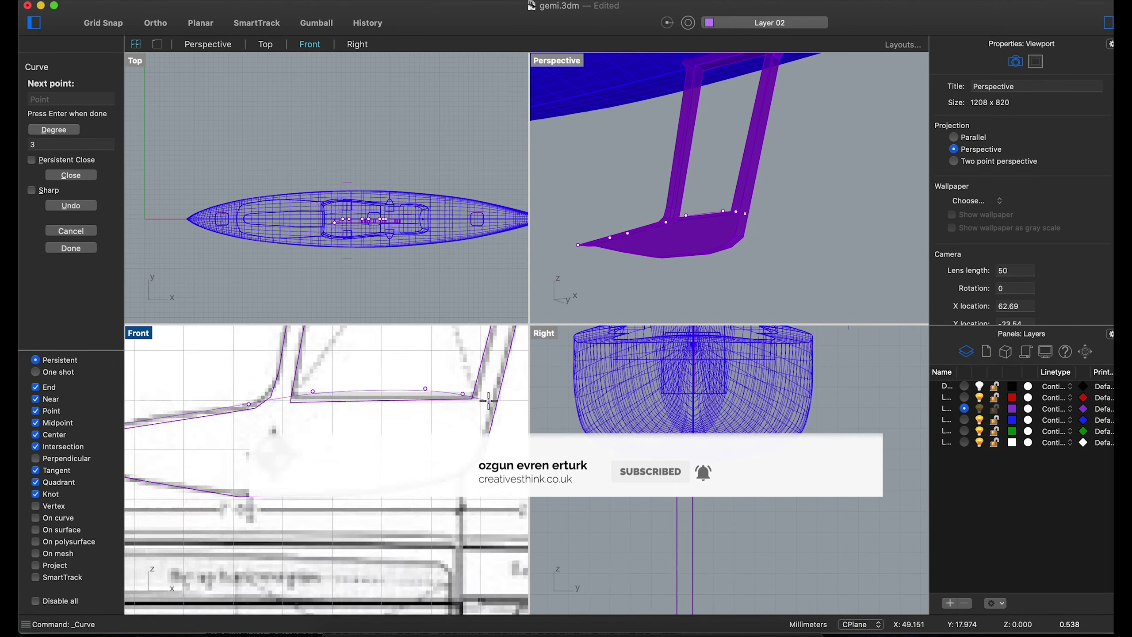
key("Return")
Draw a straight axis line lengthwise through the keel bulb from its tail tip past the nose.
scroll(489, 403, "down", 5)
left_click(25, 85)
left_click(430, 435)
key("Escape")
Revolve the upper bulb curve around the lengthwise axis line to form the round bulb body.
type("Revolve")
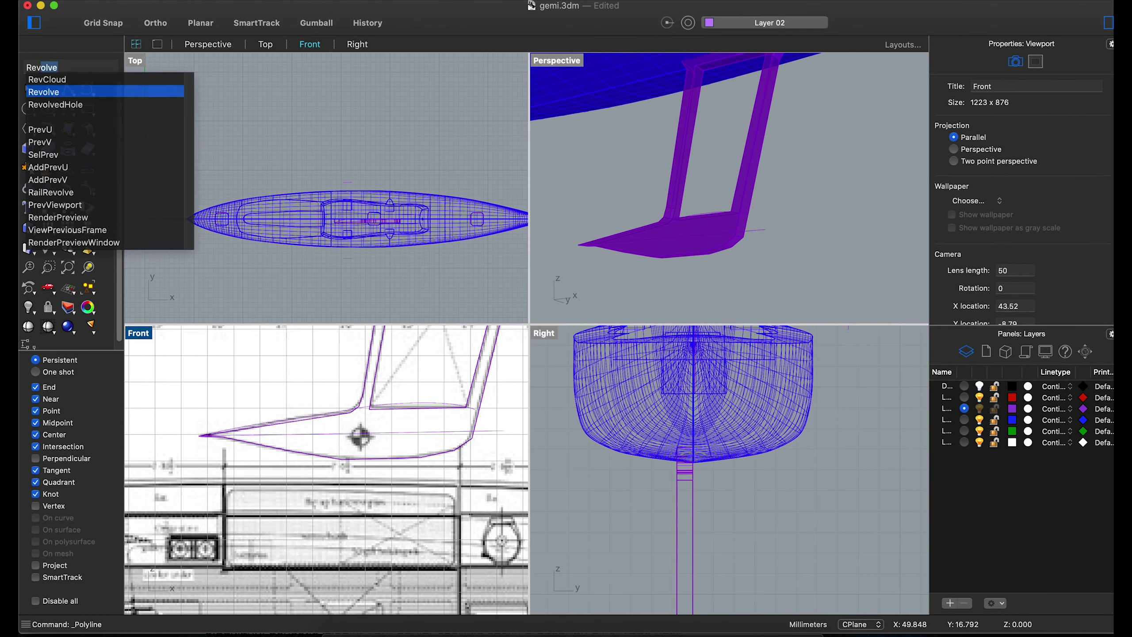
key("Return")
left_click(447, 405)
key("Return")
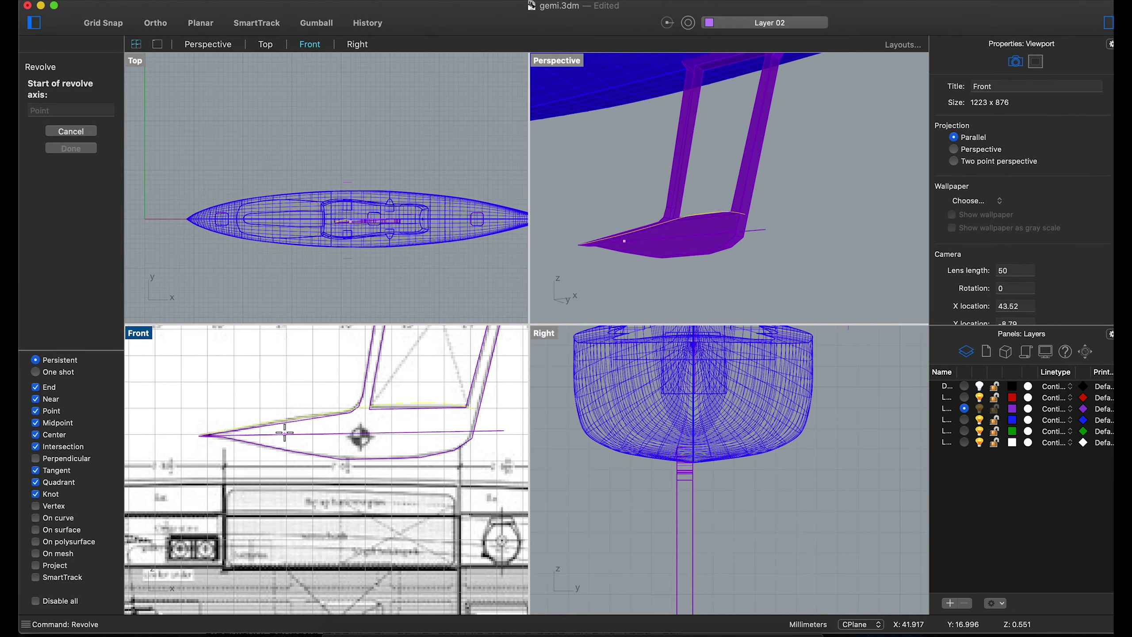
scroll(682, 503, "down", 5)
key("Return")
right_click_drag(704, 254, 605, 274)
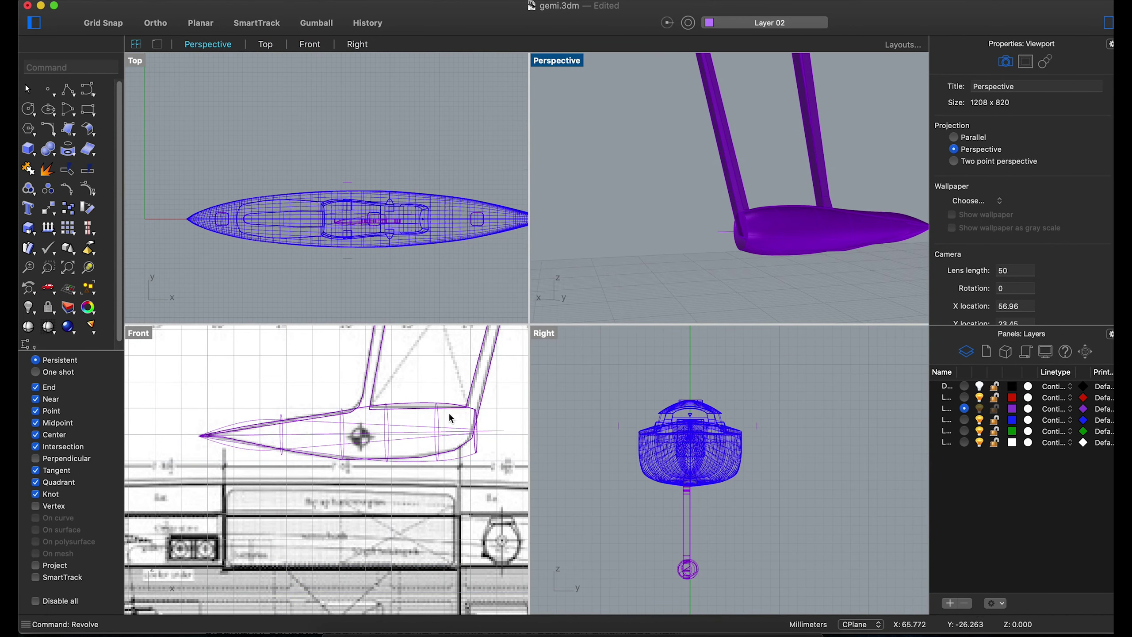
Bend the nose end of the revolved bulb surface slightly upward in the Front view, following the plan's outline.
scroll(475, 431, "up", 3)
left_click(478, 463)
left_click(93, 210)
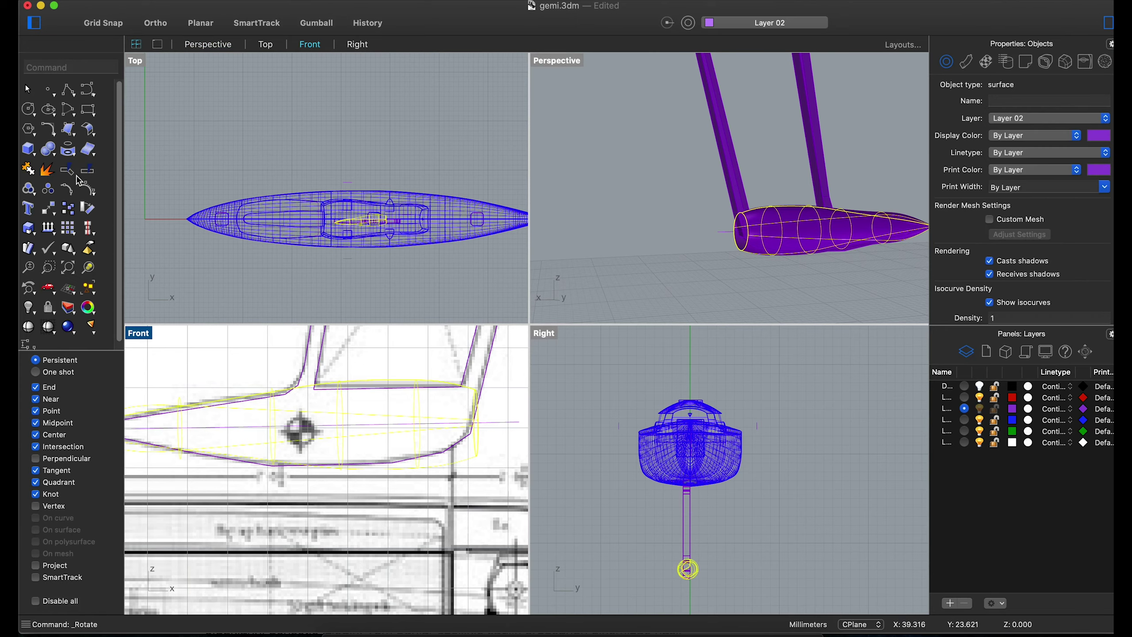
left_click(30, 249)
left_click(356, 464)
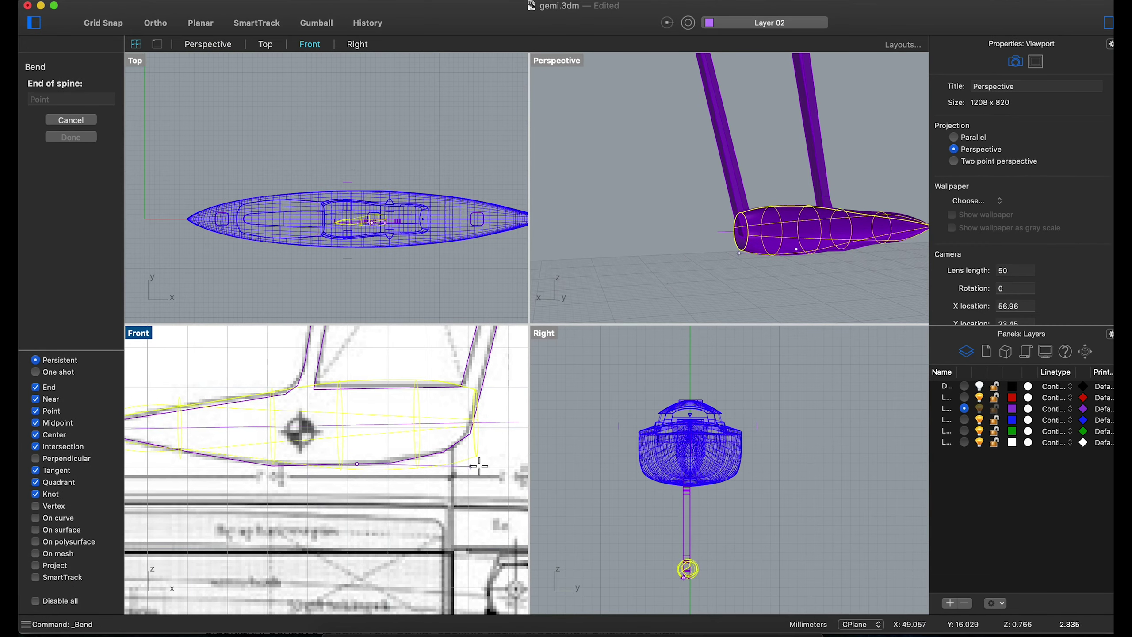
left_click(465, 463)
left_click(497, 445)
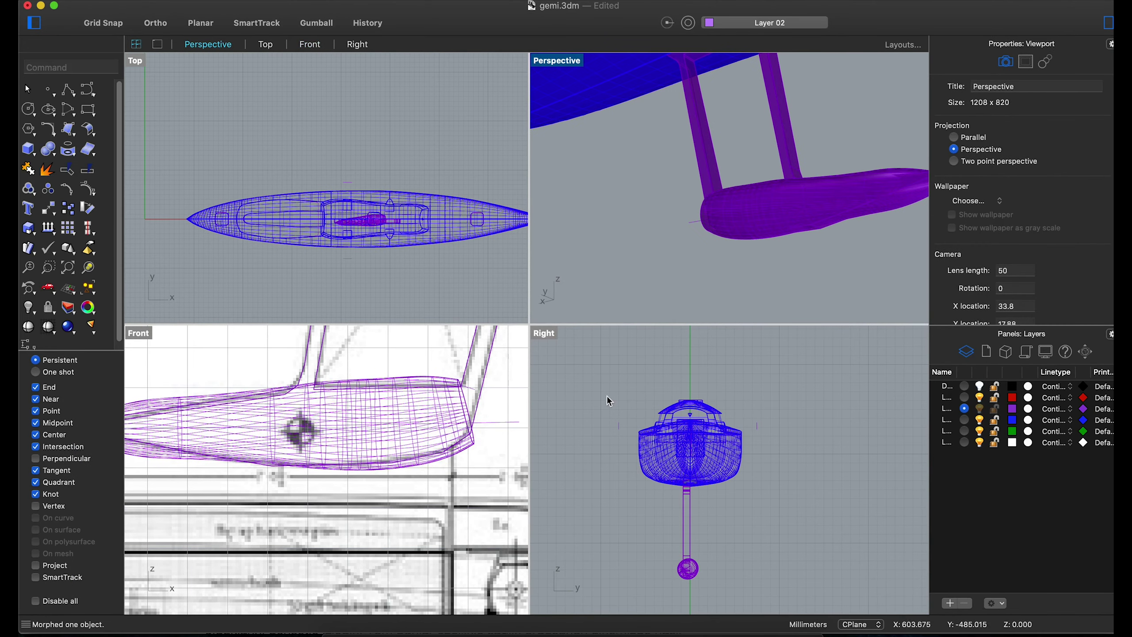
scroll(379, 417, "down", 3)
right_click_drag(780, 250, 762, 273)
Try to join the extruded keel frame and the bulb surface with a Boolean union.
left_click(777, 255)
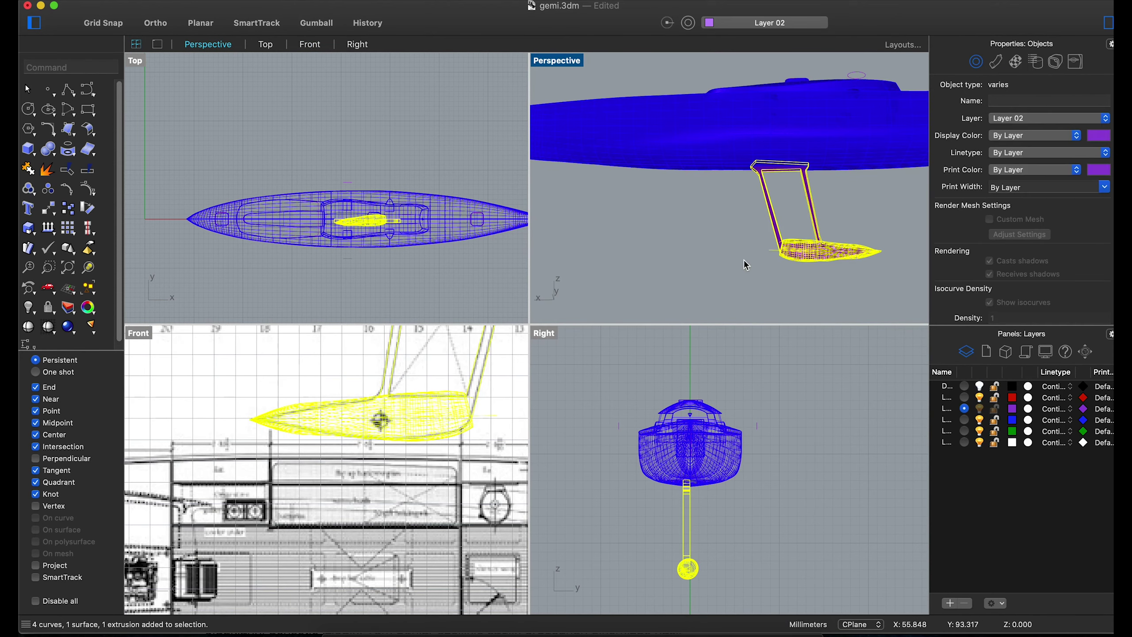
left_click(681, 278)
scroll(802, 254, "up", 3)
left_click(816, 263)
left_click(796, 209)
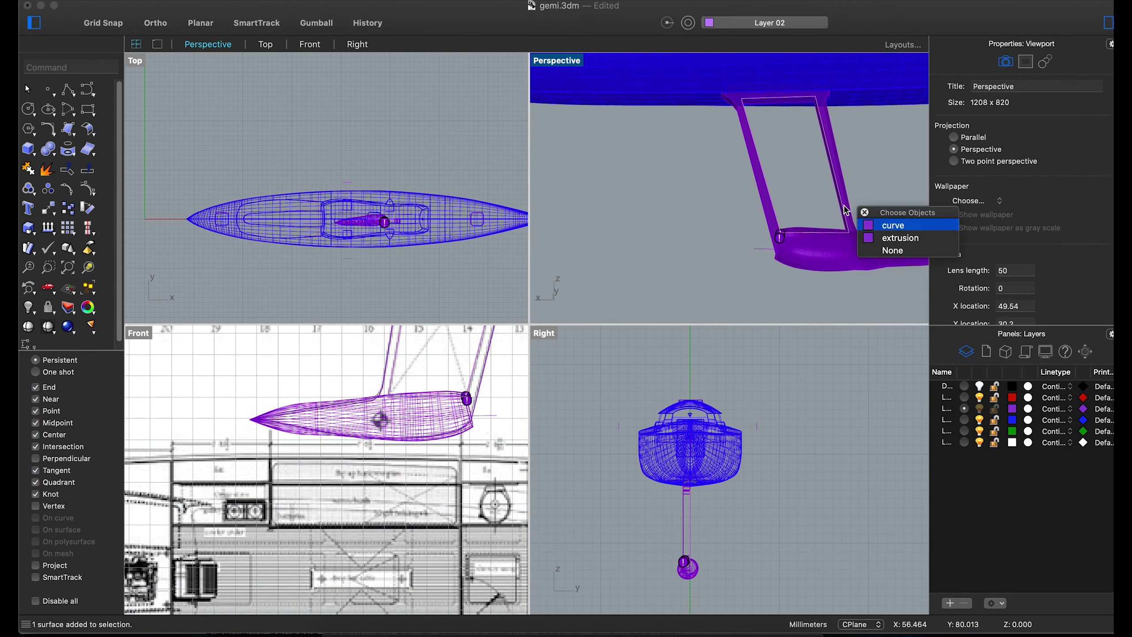
left_click(829, 235)
left_click(49, 150)
left_click(828, 231)
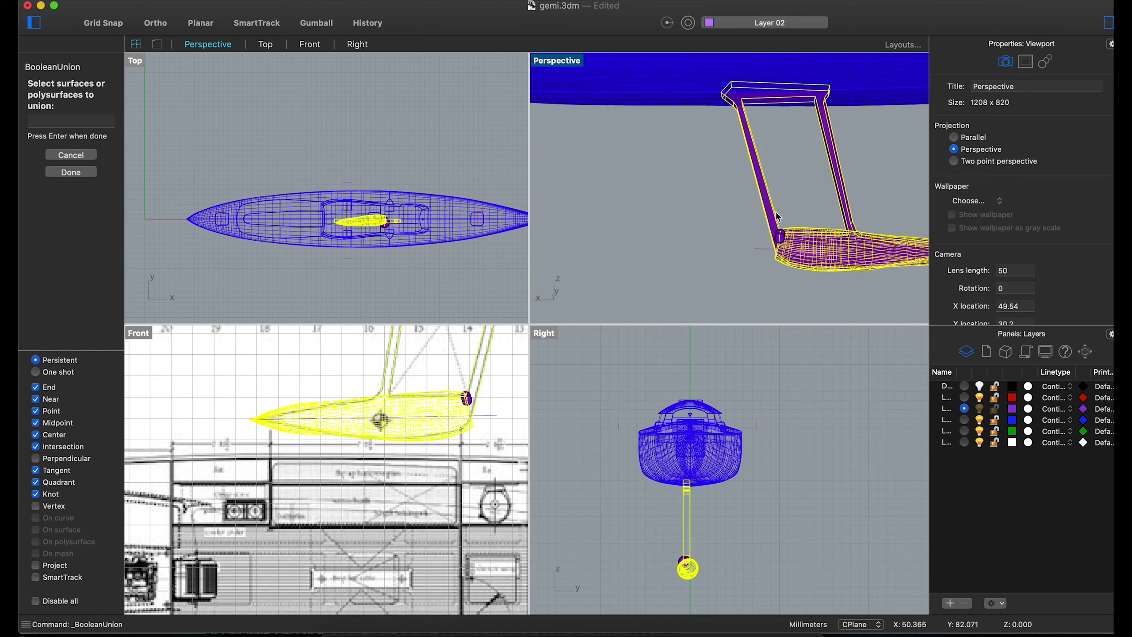
left_click(90, 174)
left_click(824, 248)
scroll(706, 235, "up", 5)
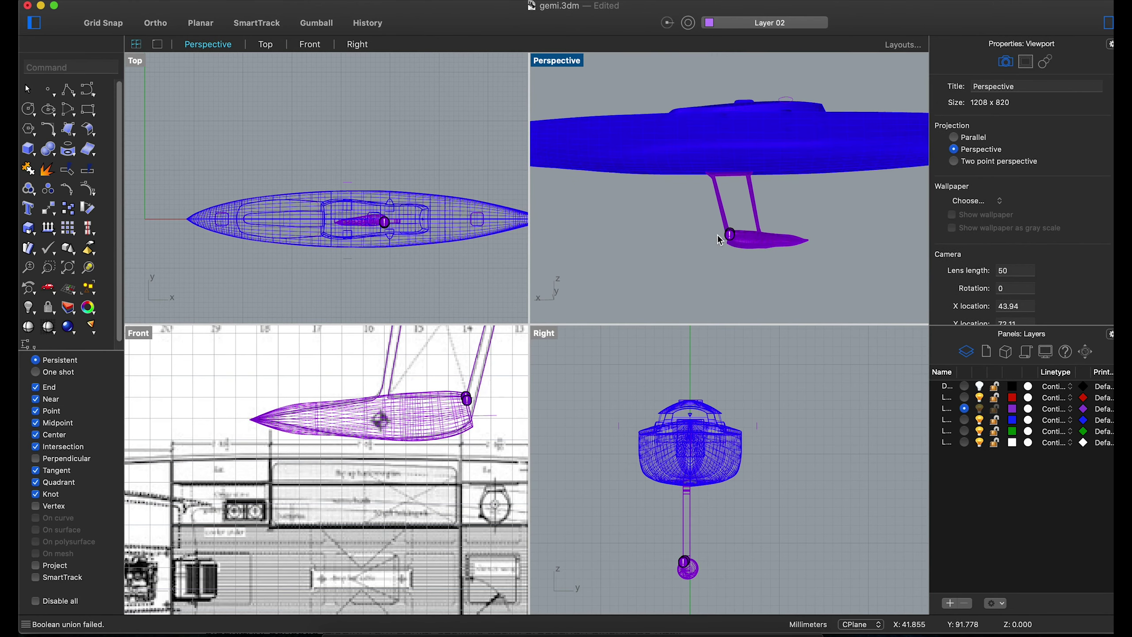
Try to cap the open end of the revolved bulb surface.
left_click(805, 239)
type("cap")
key("Return")
left_click(804, 238)
key("Escape")
Try to close the bulb's nose with a planar surface built from its open round edge.
scroll(789, 205, "up", 5)
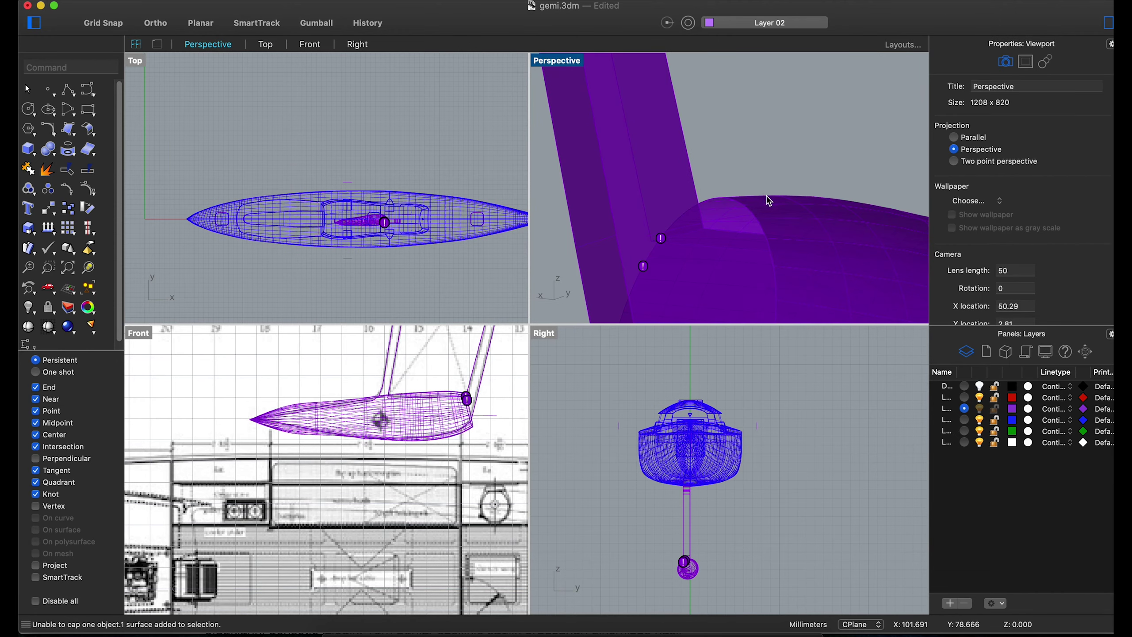
left_click_drag(69, 133, 170, 76)
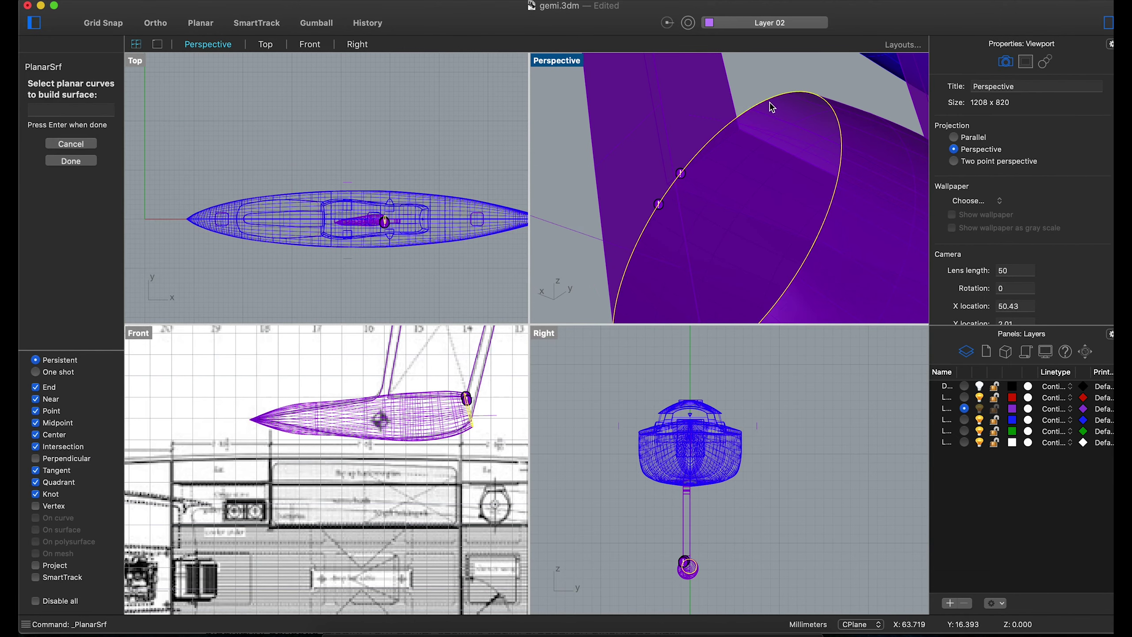
key("Return")
Hide the keel frame around the bulb and try once more to cap the bulb surface on its own.
right_click_drag(673, 199, 845, 239)
left_click(862, 252)
key("super+h")
left_click(845, 239)
type("c")
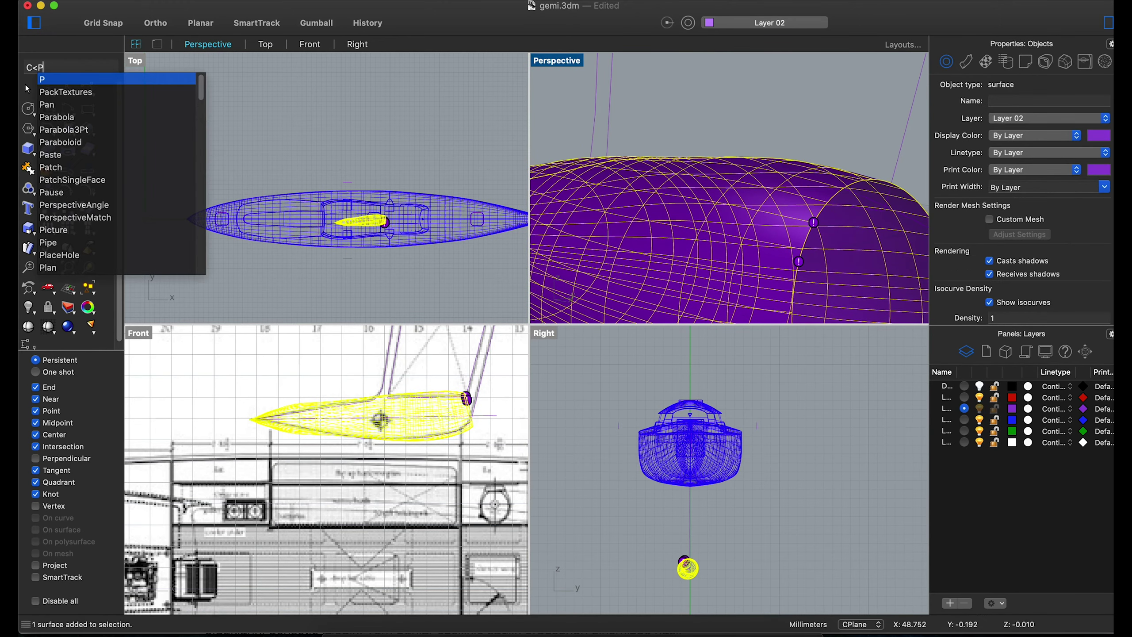
type("ap")
key("Return")
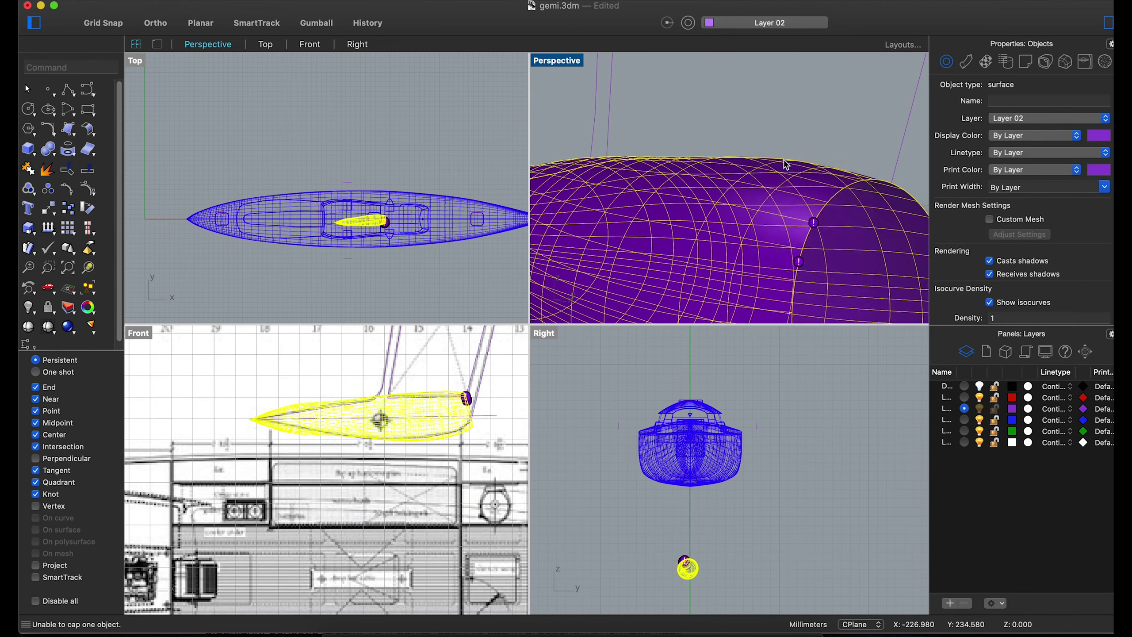
key("Escape")
Show all hidden objects again and save the file.
scroll(804, 151, "down", 5)
right_click_drag(805, 152, 785, 187)
key("alt+super+h")
key("super+s")
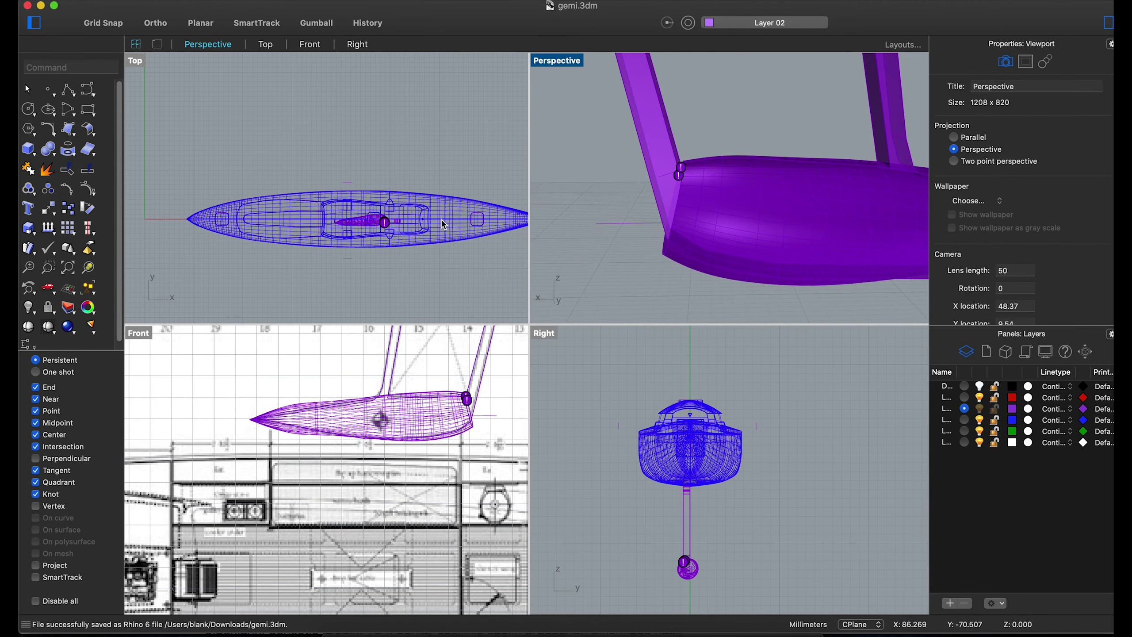
Draw a vertical mast line about 51 mm tall in the Front view, rising from the cabin roof.
scroll(443, 222, "down", 5)
scroll(324, 354, "down", 6)
scroll(379, 392, "up", 2)
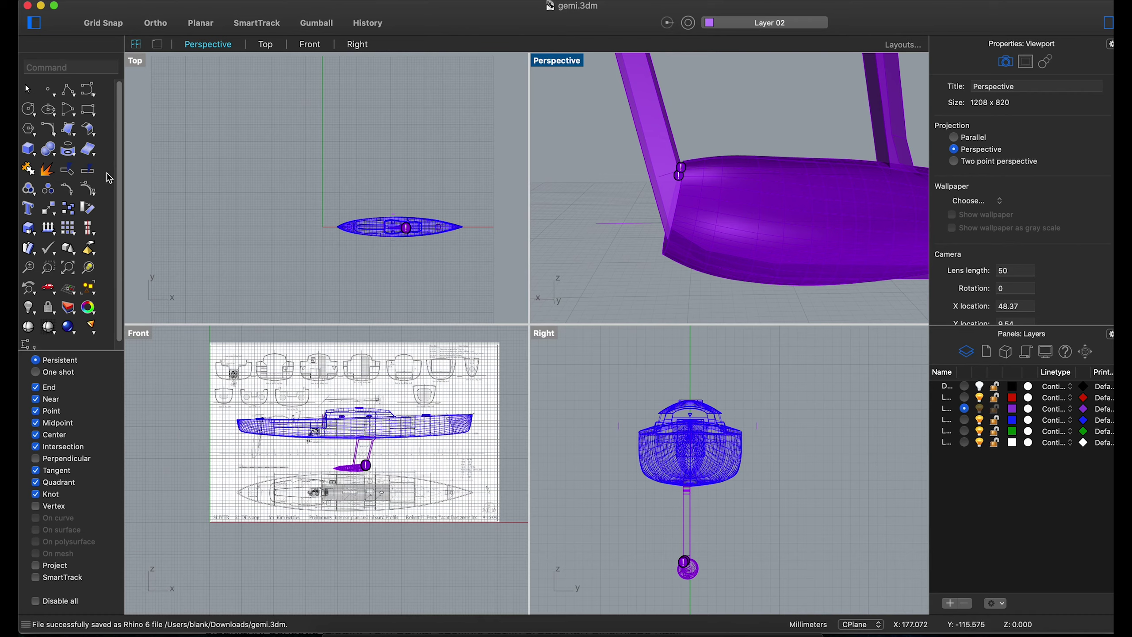
left_click(69, 95)
left_click(383, 409)
scroll(394, 427, "down", 3)
key("shift")
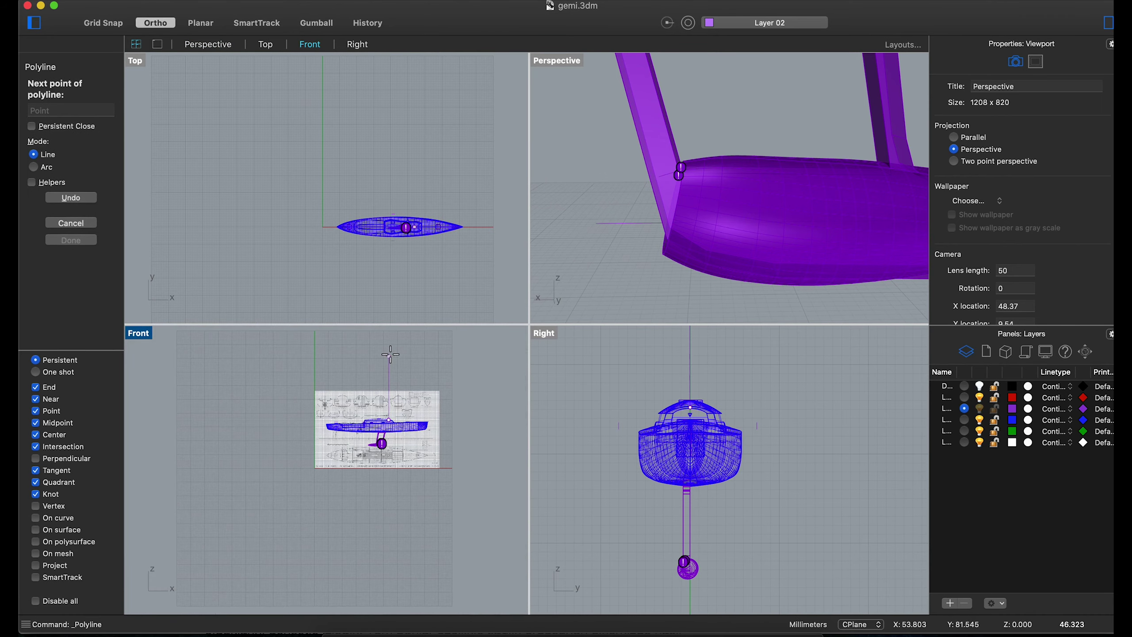
key("Return")
type("Pipe")
key("Return")
scroll(378, 352, "up", 4)
scroll(352, 348, "up", 2)
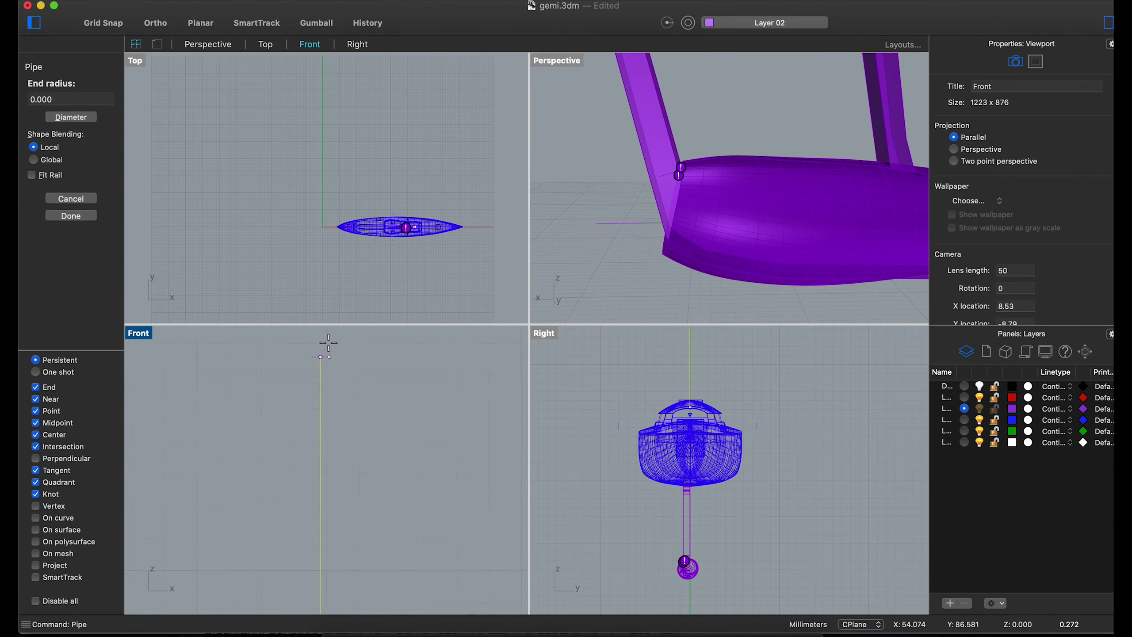
key("Return")
scroll(374, 405, "down", 3)
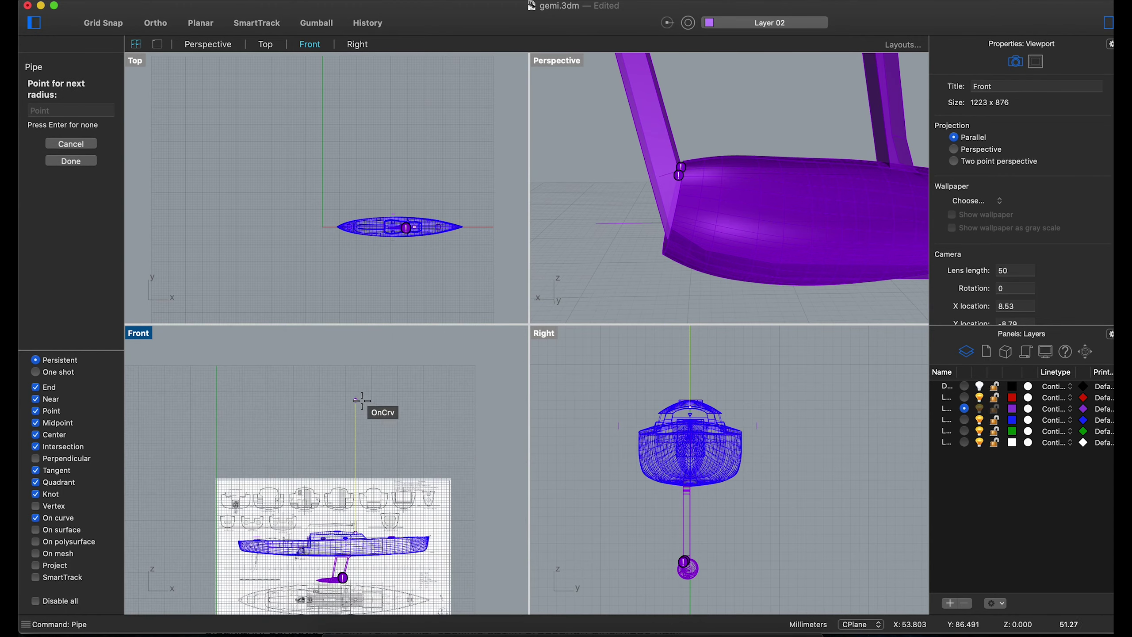
scroll(374, 471, "up", 6)
scroll(373, 551, "down", 3)
scroll(383, 508, "up", 6)
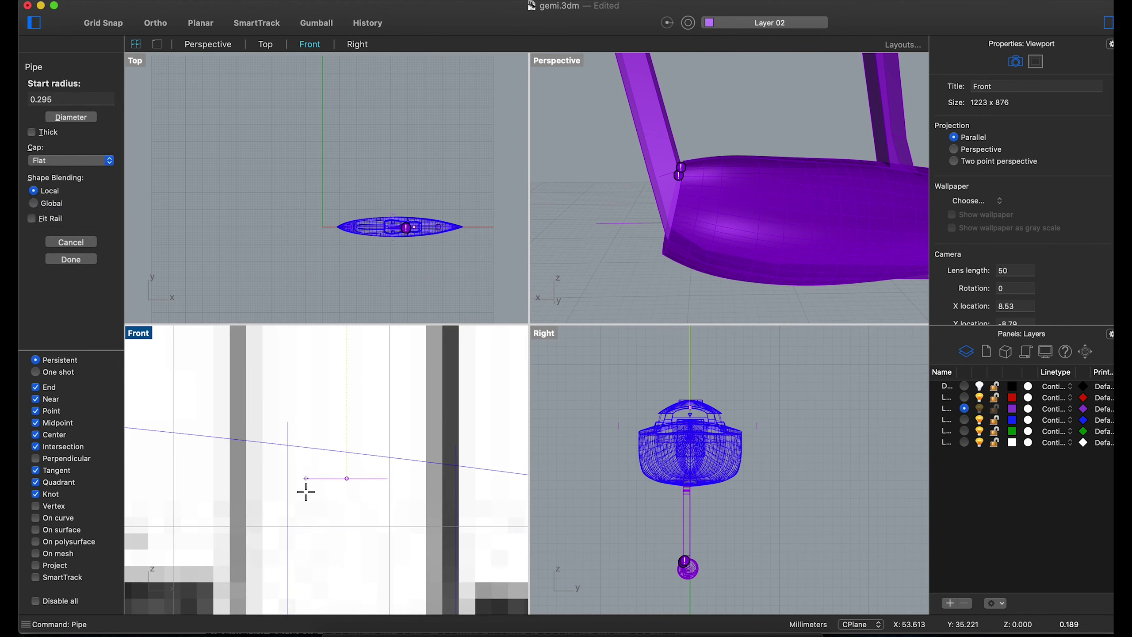
key("Return")
scroll(308, 496, "down", 3)
scroll(626, 197, "down", 5)
Turn the vertical mast line into a solid round mast with the Pipe command.
right_click(629, 199)
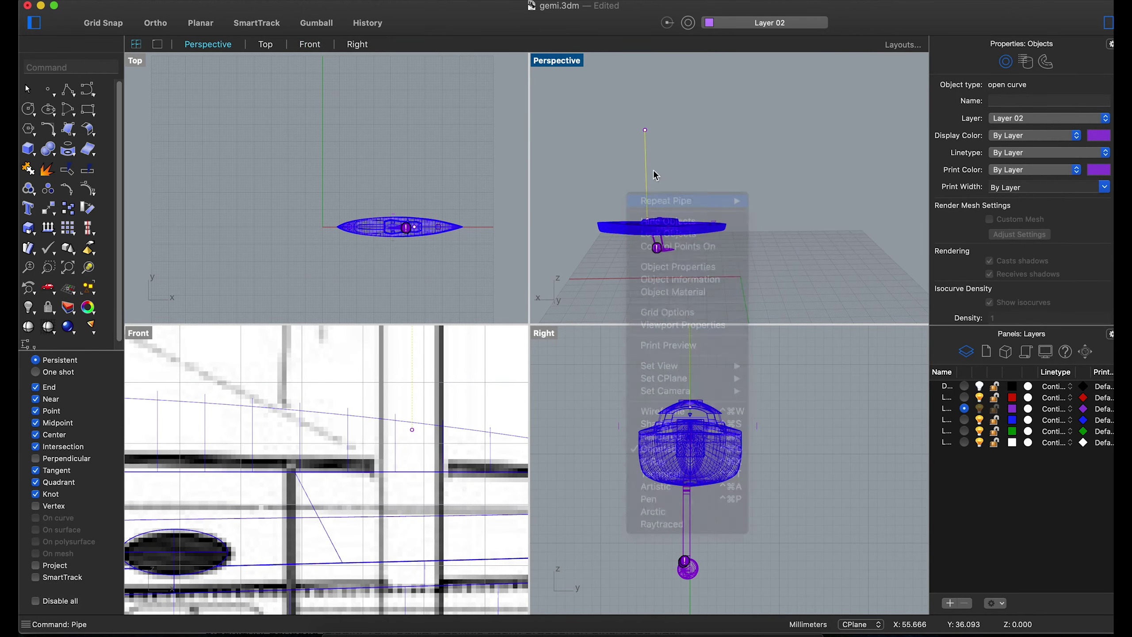
scroll(379, 443, "down", 10)
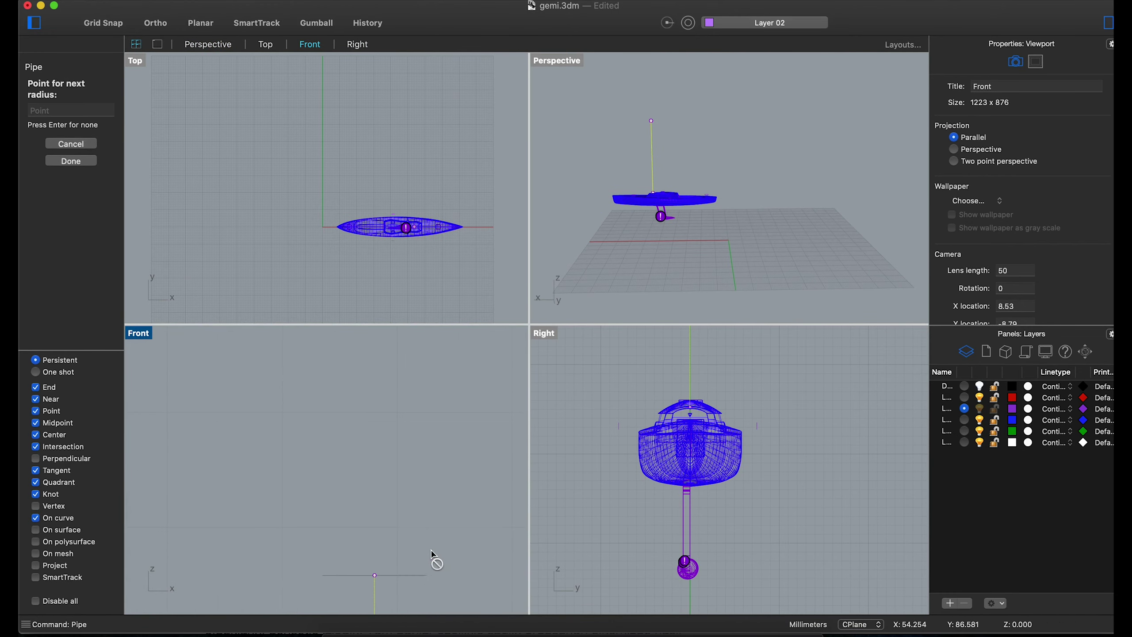
key("Return")
scroll(682, 197, "up", 3)
scroll(384, 399, "up", 8)
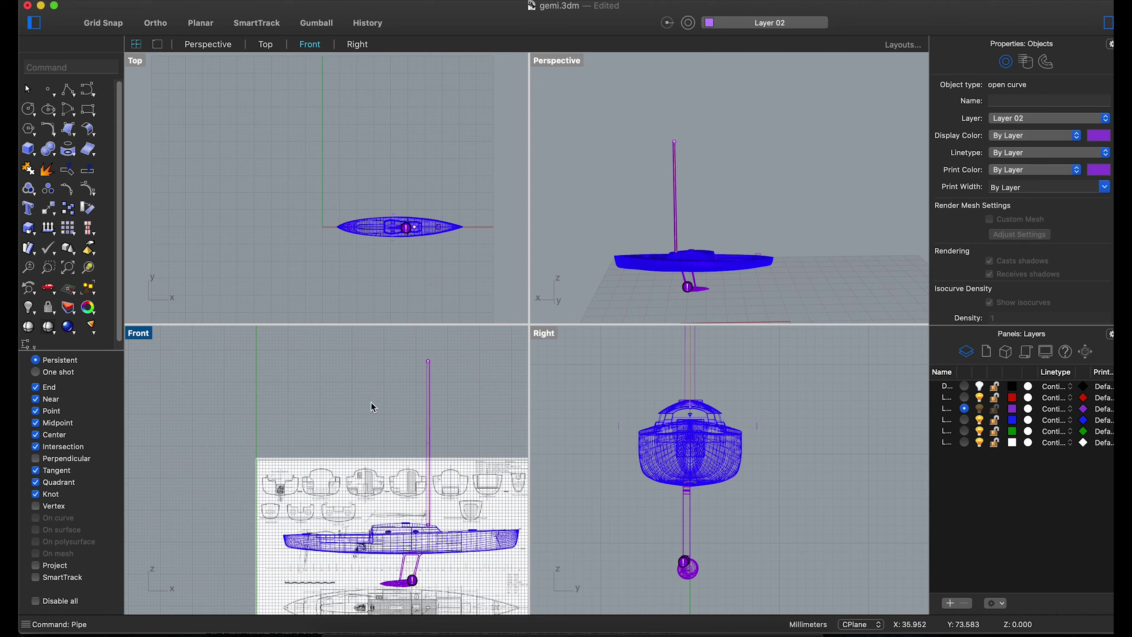
Draw a degree 3 curve in the Front view from the masthead down and aft for the sail's outer edge.
left_click(68, 93)
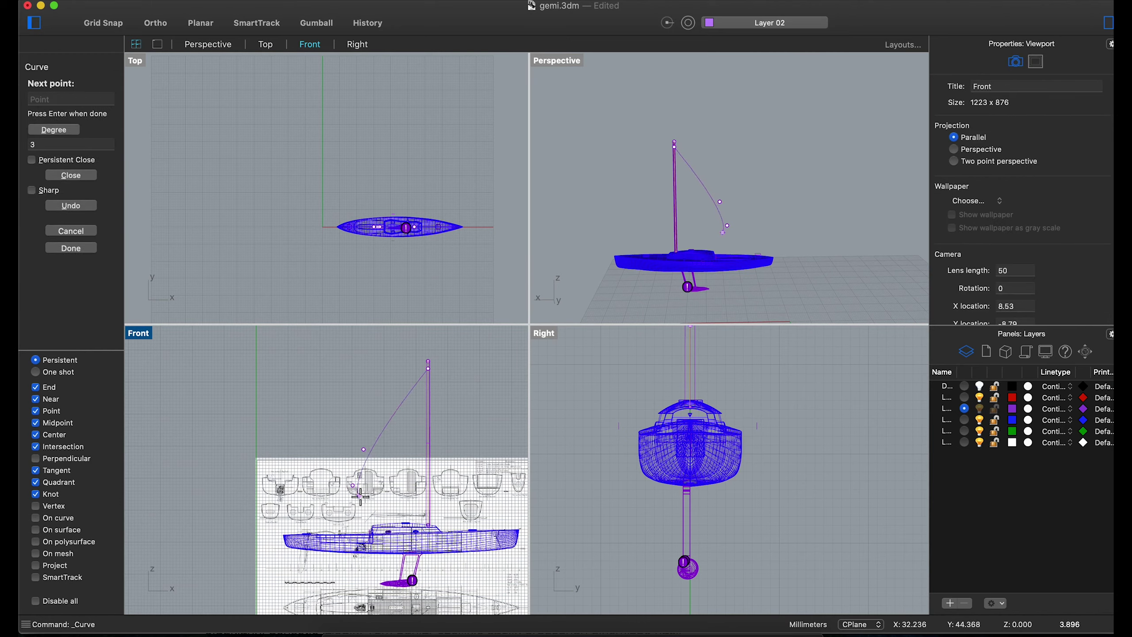
right_click(356, 527)
scroll(355, 527, "up", 5)
Draw a freehand degree 3 curve for the sail's foot, running from the outer edge's lower end towards the mast.
right_click(309, 287)
left_click(338, 294)
left_click(319, 495)
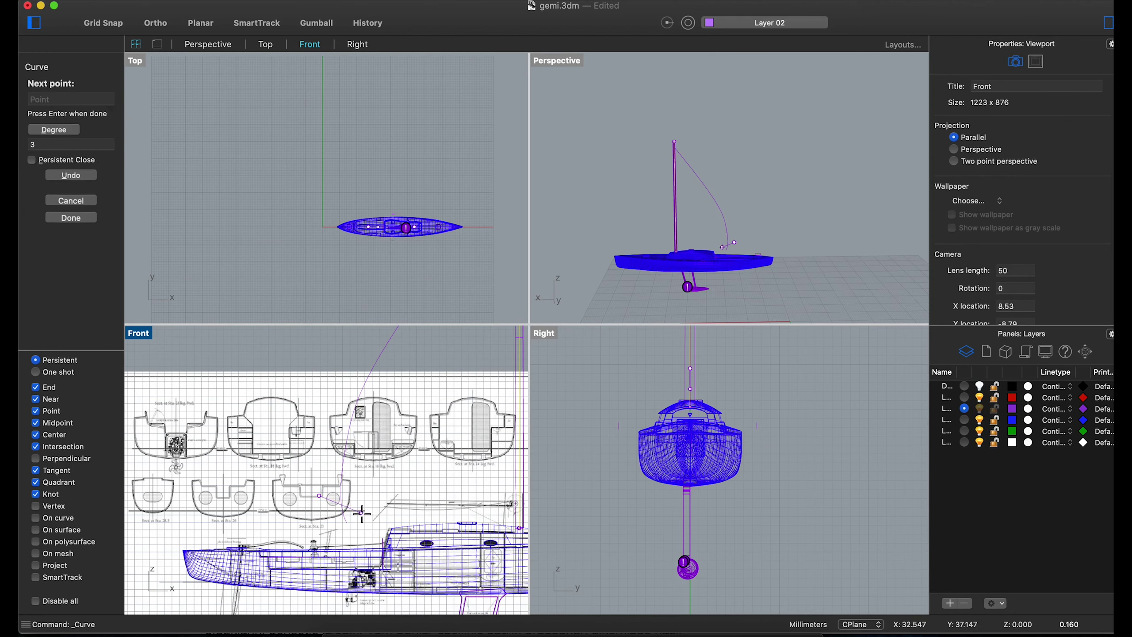
left_click(362, 514)
right_click(502, 416)
scroll(502, 416, "down", 4)
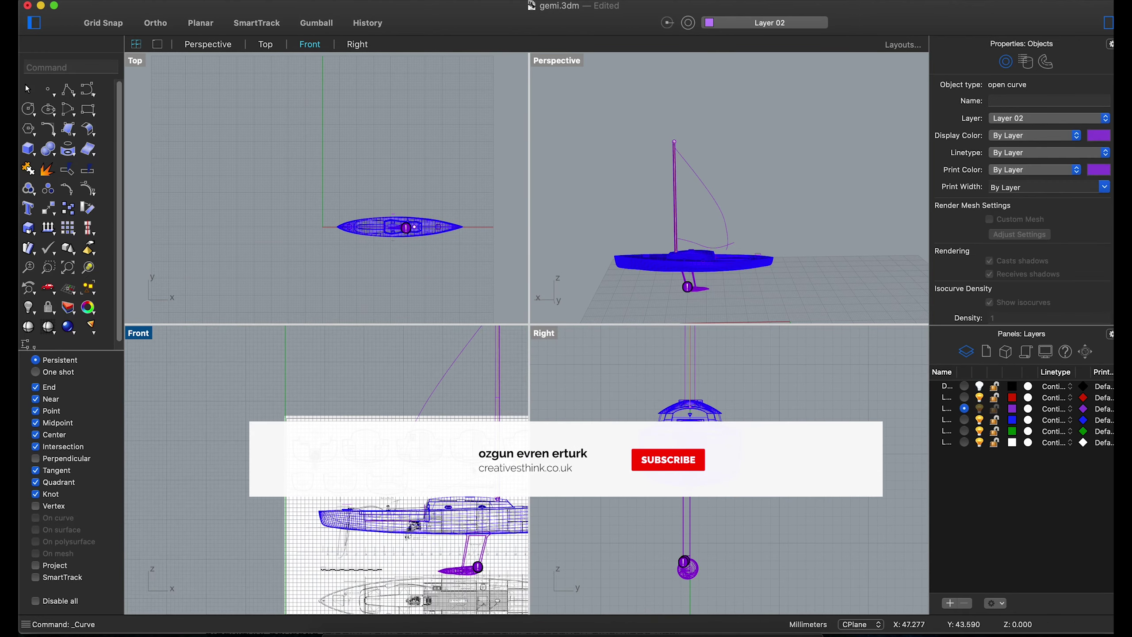
Draw the sail's mast-side edge as a shallow start, end, point arc between the masthead and the lower mast.
right_click(502, 416)
left_click(74, 107)
left_click(72, 109)
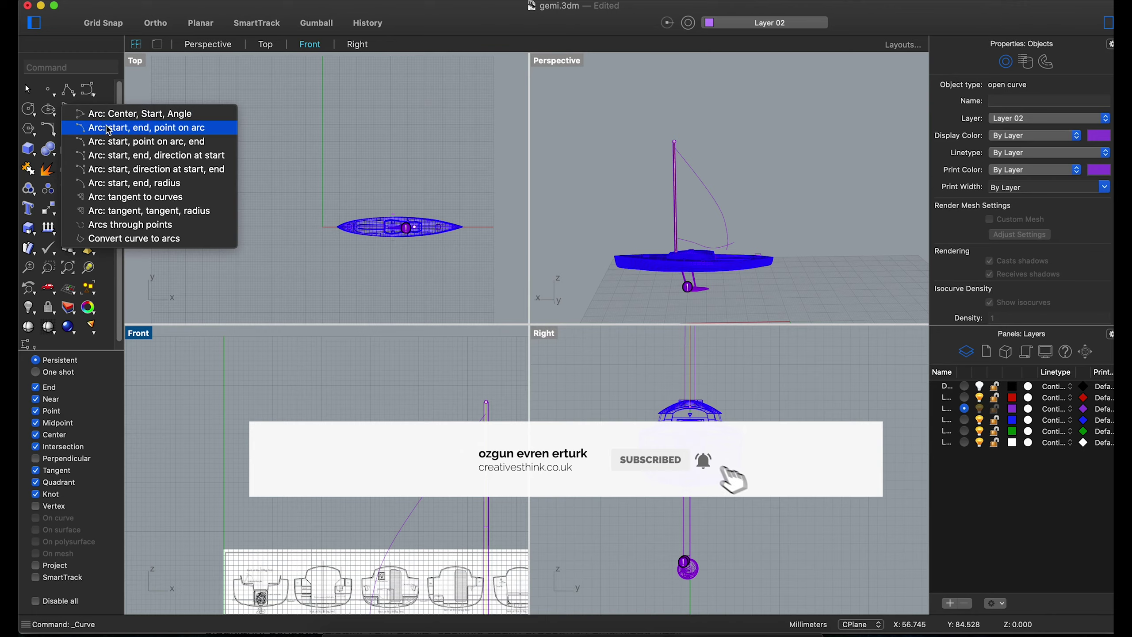
left_click(133, 126)
scroll(377, 372, "up", 5)
left_click(355, 368)
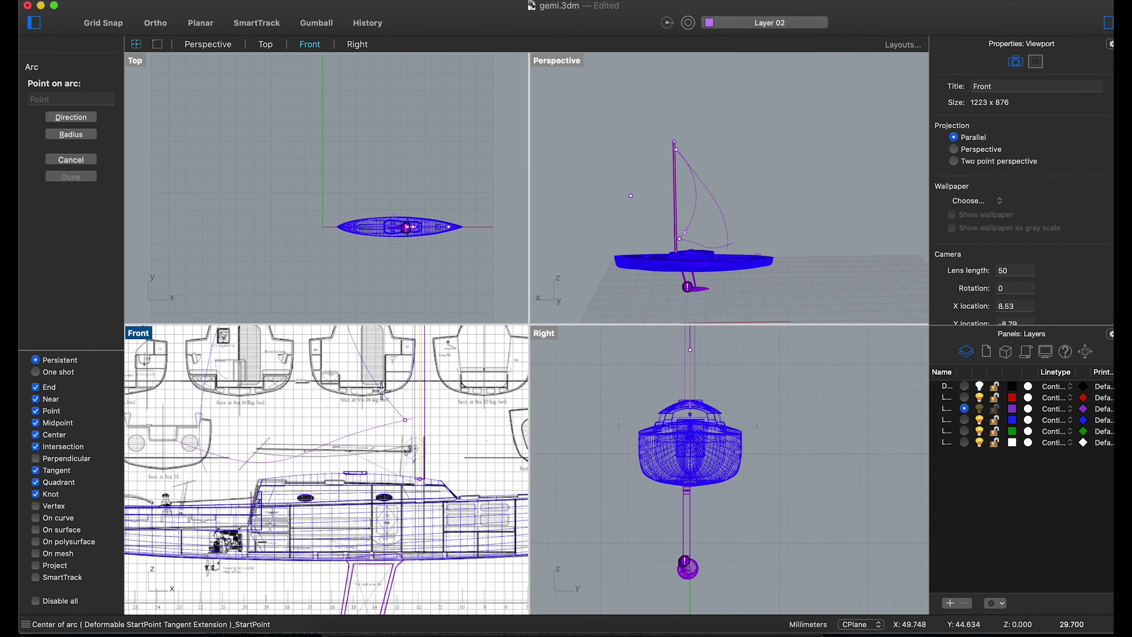
scroll(382, 391, "down", 3)
scroll(370, 401, "up", 2)
left_click(359, 417)
Draw a shallow start, end, point arc for the sail's foot and delete the earlier freehand foot curve.
scroll(358, 417, "up", 3)
right_click(338, 401)
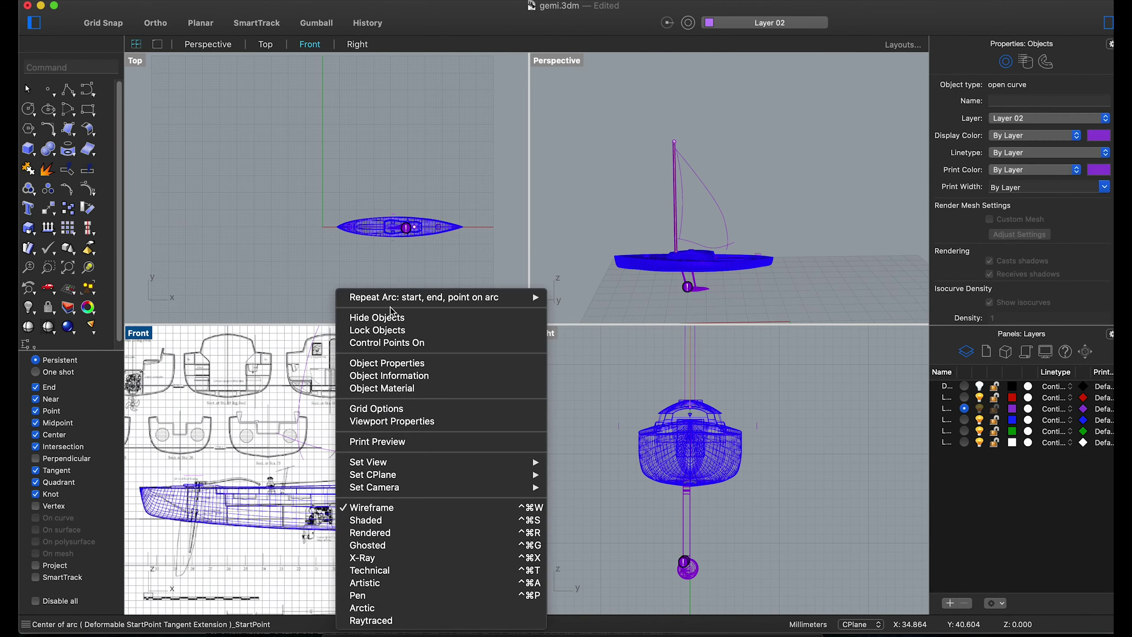
left_click(393, 297)
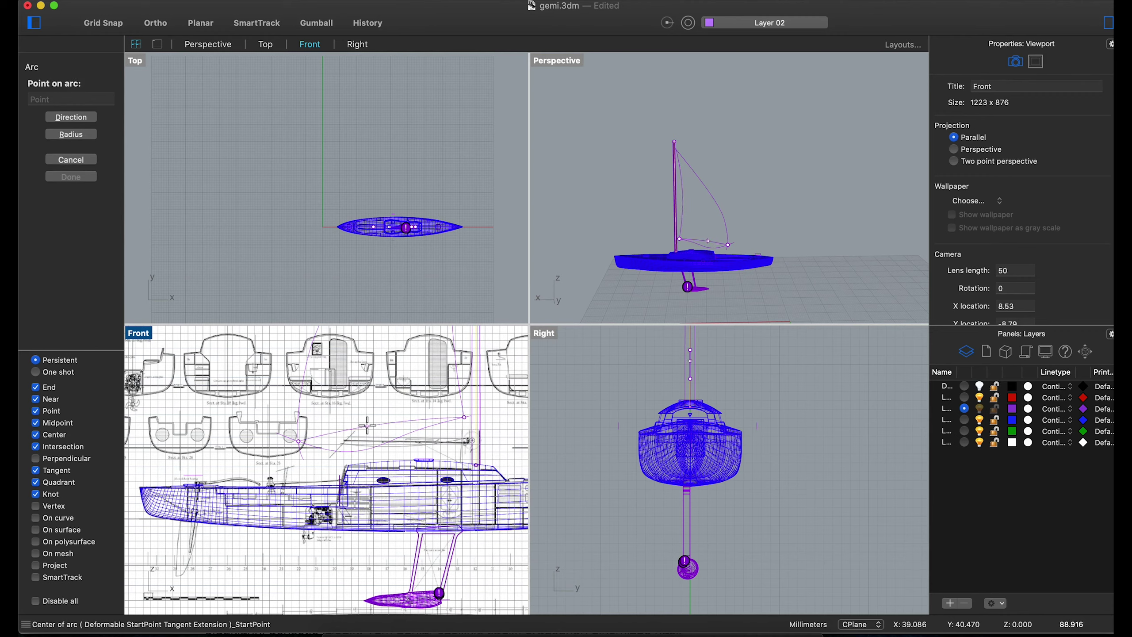
left_click(367, 427)
key("Escape")
scroll(410, 419, "up", 3)
Trim the overhanging curve ends where the sail's foot and outer edge cross at the lower aft corner.
type("Trim")
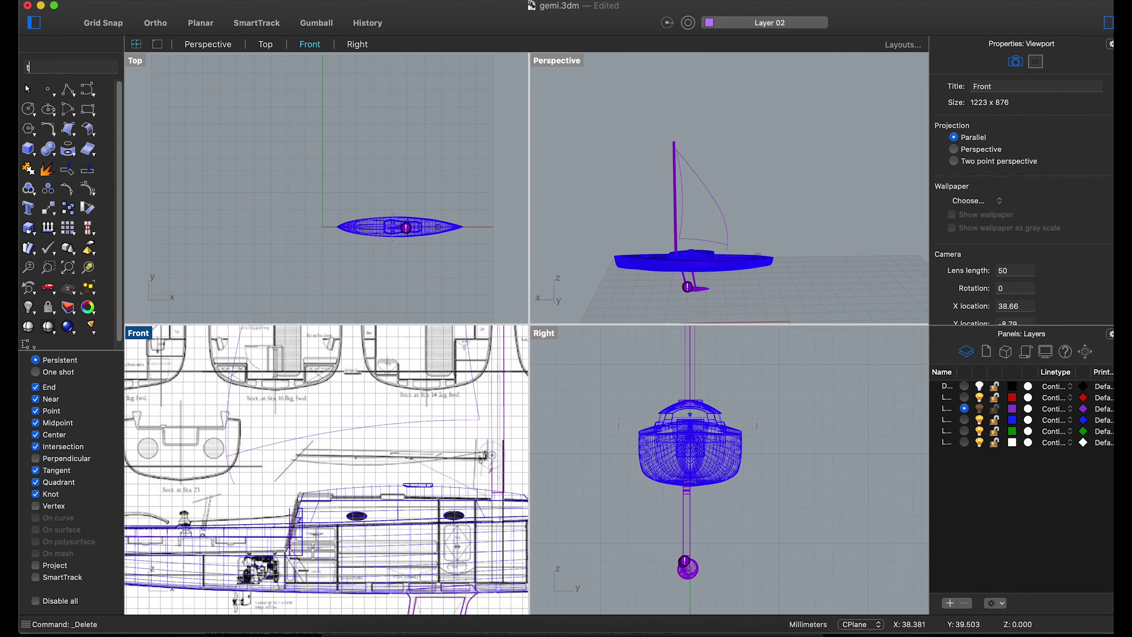
key("Return")
key("Return")
scroll(214, 463, "up", 5)
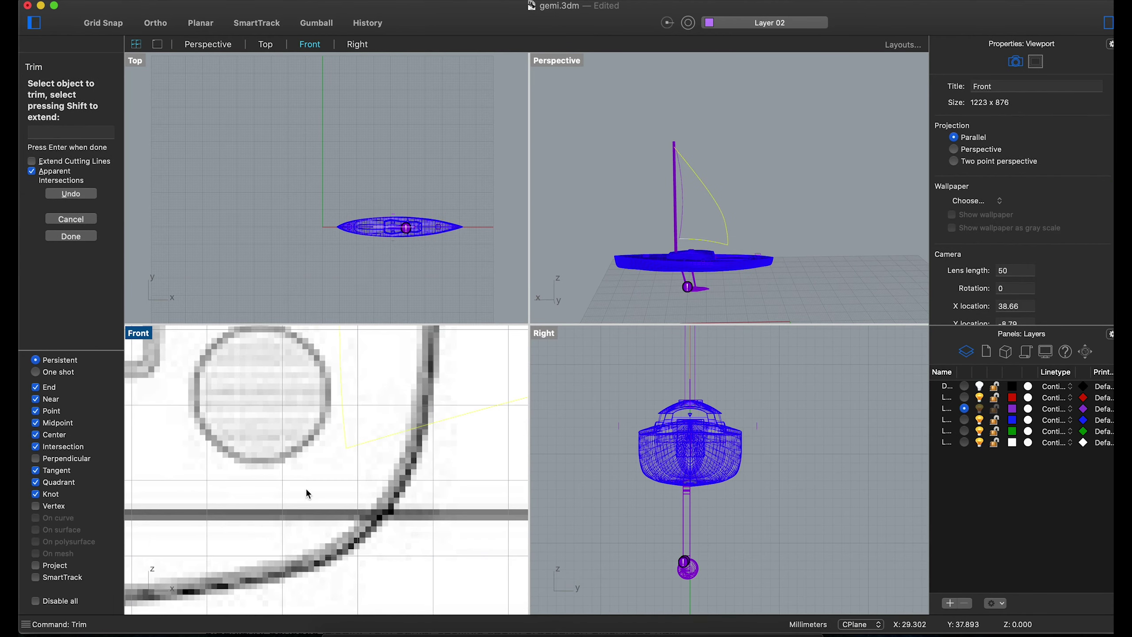
scroll(312, 491, "down", 10)
scroll(346, 424, "up", 6)
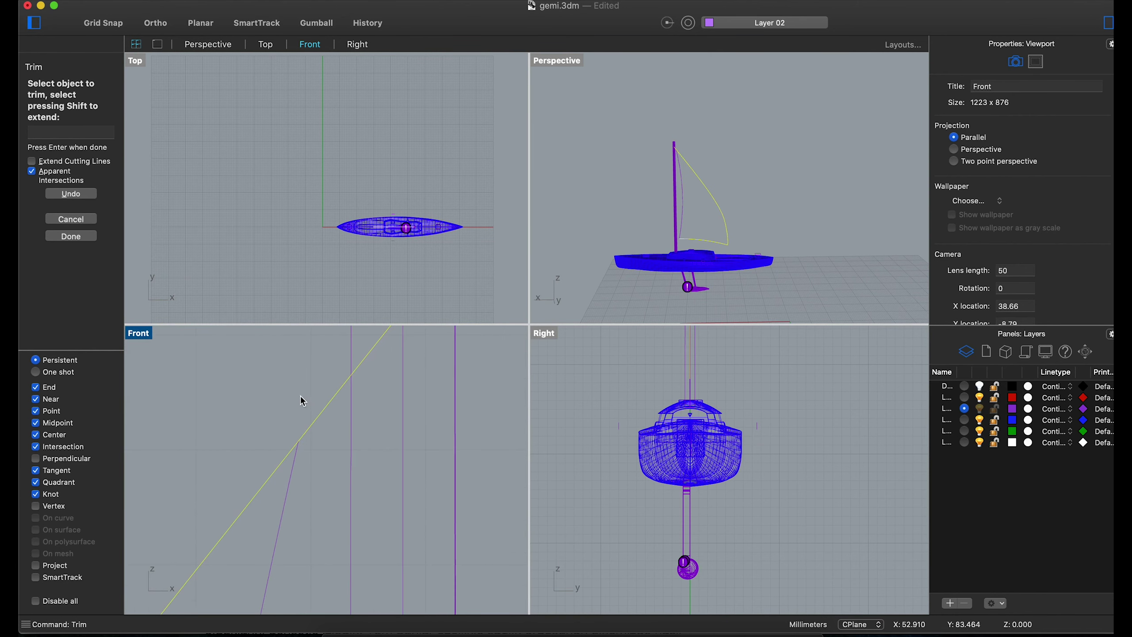
Trim the sail's outer edge where it extends past the mast-side arc at the head.
key("Return")
left_click(302, 456)
key("Escape")
key("Return")
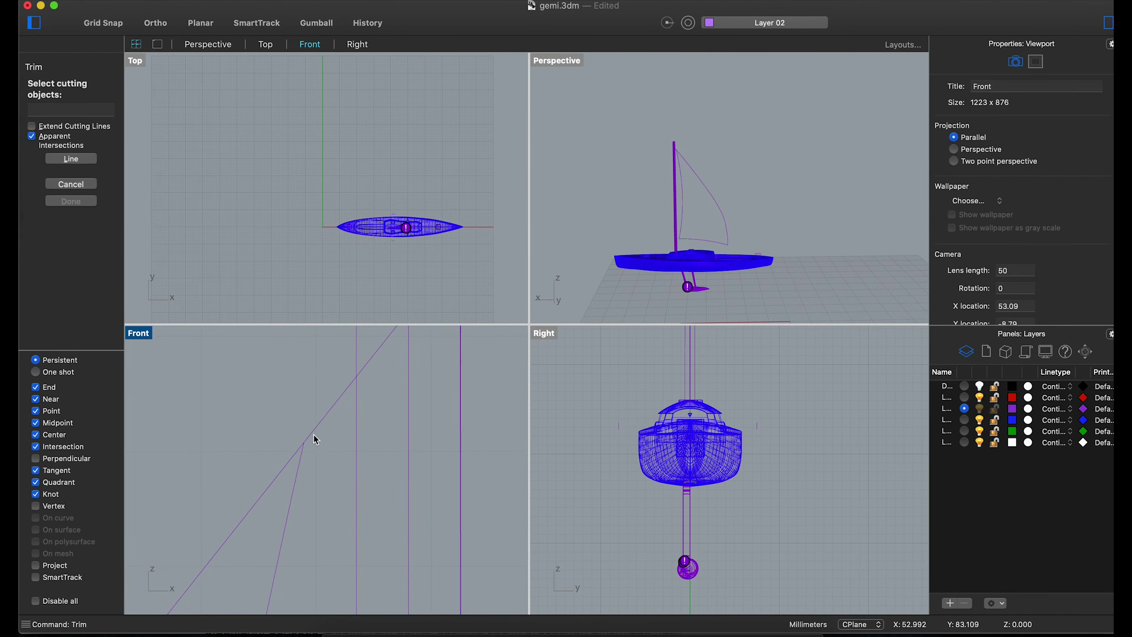
key("Return")
scroll(323, 452, "down", 6)
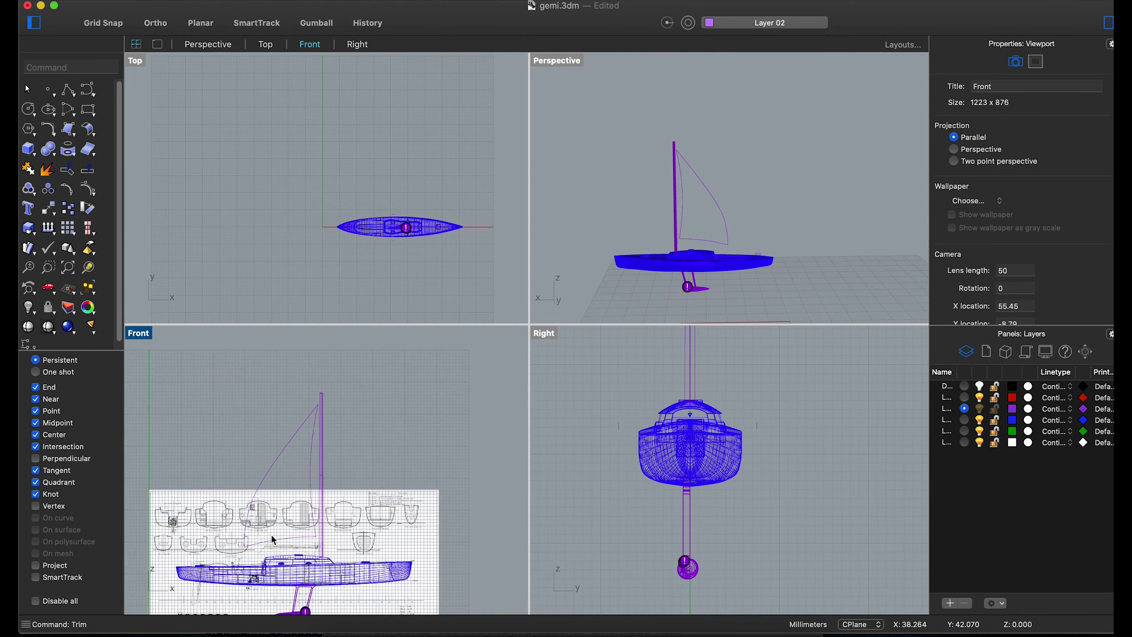
Extrude the three sail outline curves into a thin solid about 0.23 mm thick.
left_click(316, 521)
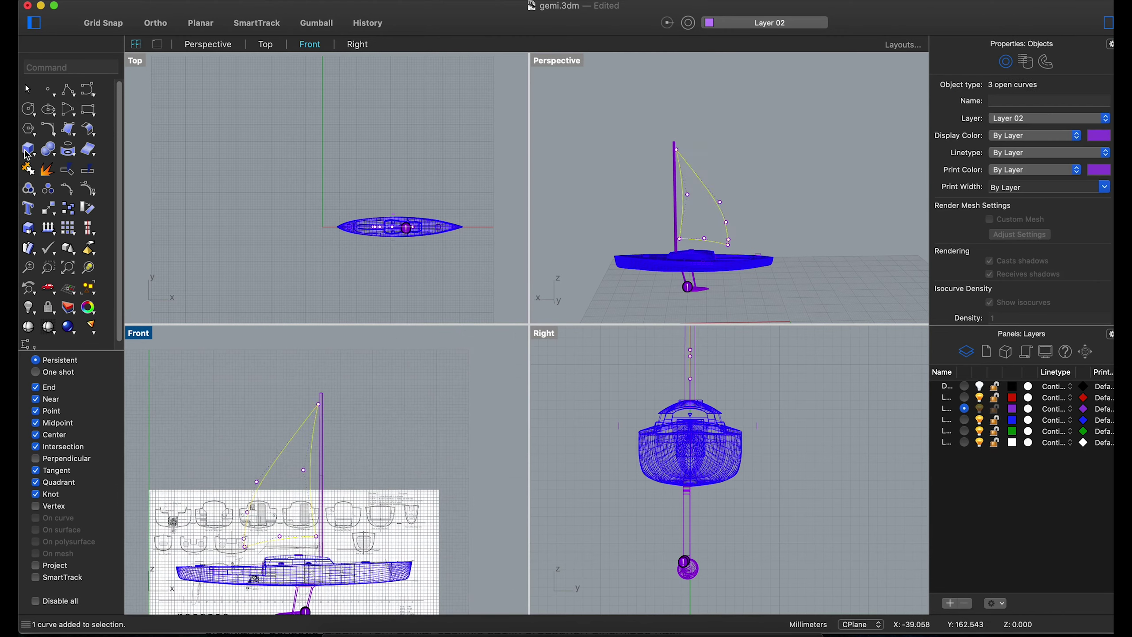
left_click_drag(27, 155, 243, 141)
left_click_drag(35, 175, 94, 382)
scroll(460, 305, "up", 3)
scroll(692, 374, "up", 5)
scroll(691, 374, "down", 2)
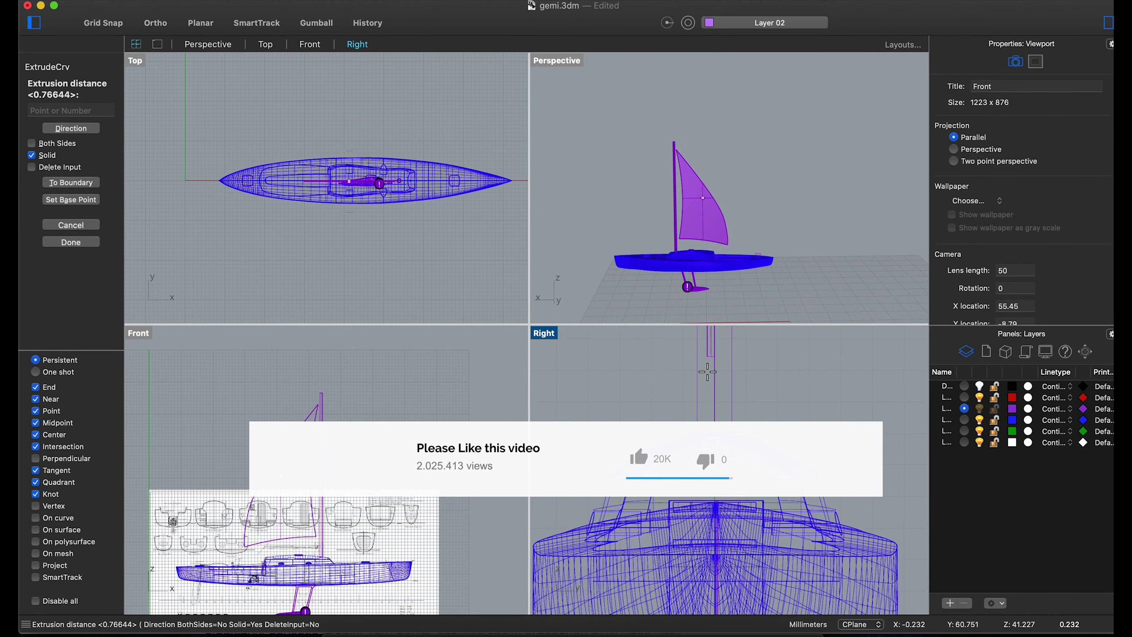
key("Escape")
Move the extruded sail sideways in the Right view to centre its thickness on the mast.
right_click_drag(753, 196, 695, 214)
left_click(271, 410)
left_click(650, 426)
scroll(687, 392, "up", 3)
Hide the keel and bulb, delete the leftover marker dots at the bulb's nose, and show the hidden objects again.
left_click(819, 270)
left_click(824, 383)
scroll(769, 290, "up", 5)
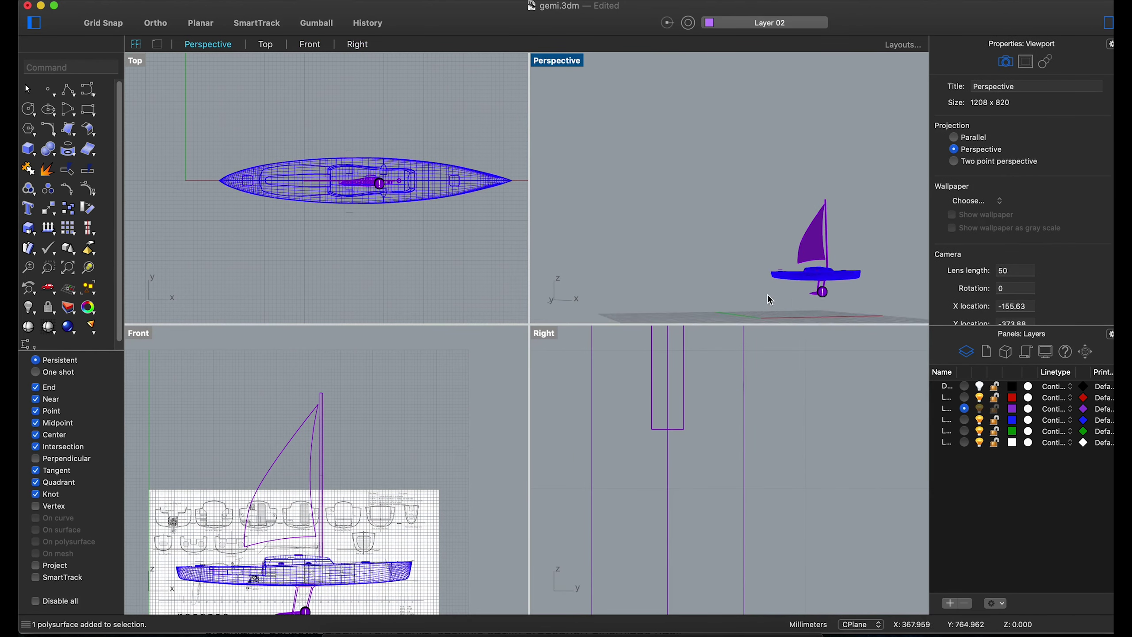
key("Delete")
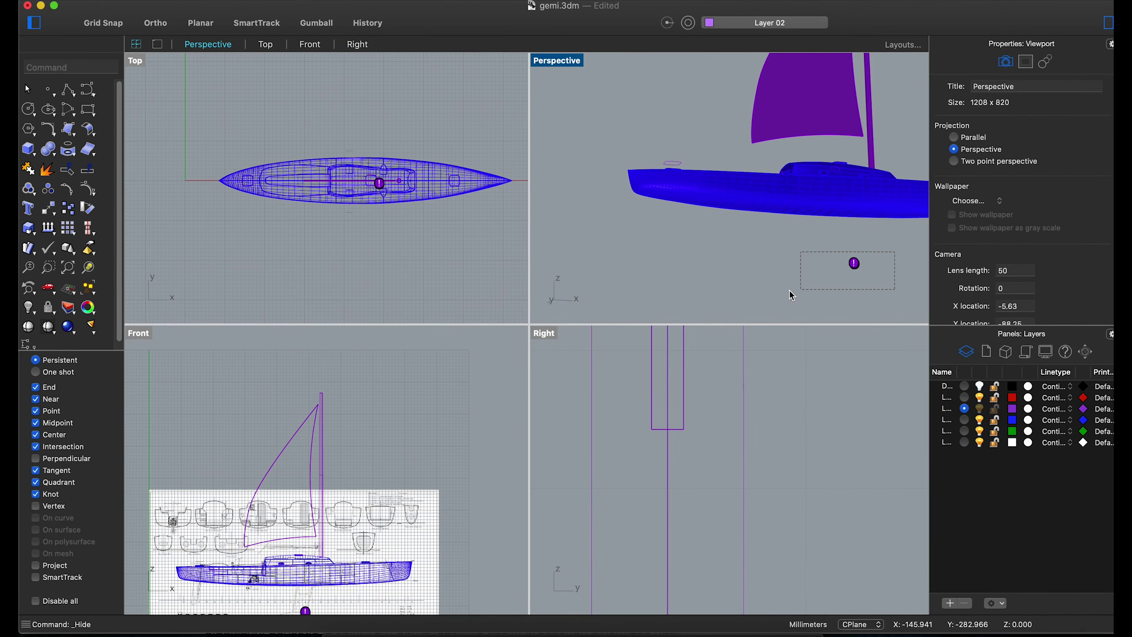
right_click_drag(584, 263, 735, 221)
scroll(735, 222, "up", 5)
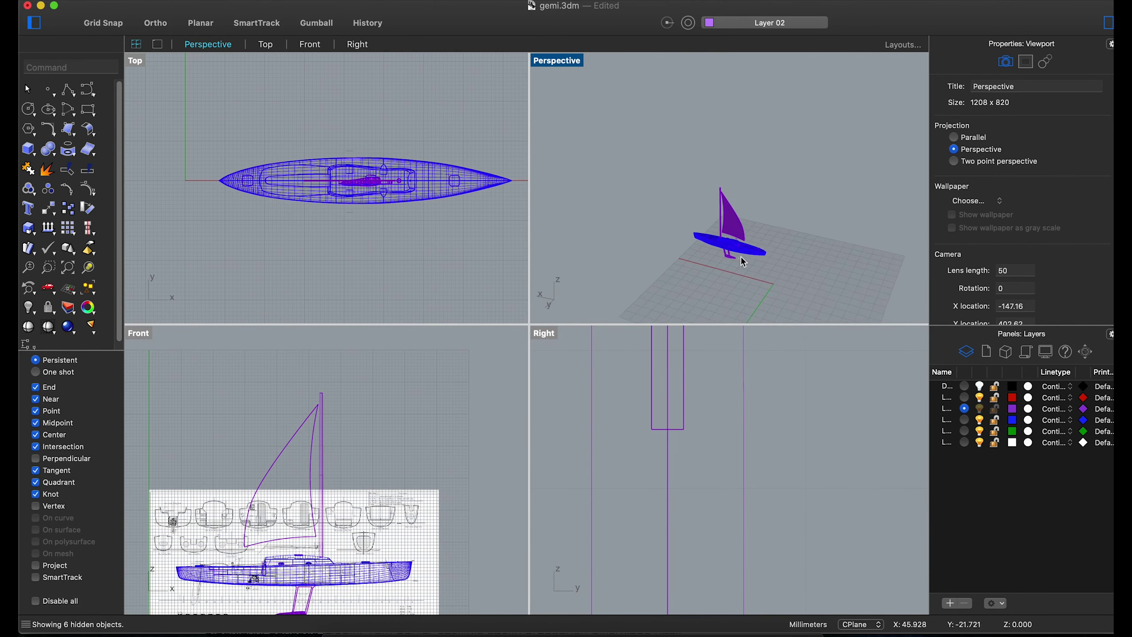
scroll(349, 294, "down", 3)
right_click(68, 267)
right_click_drag(720, 268, 744, 218)
left_click_drag(746, 217, 772, 209)
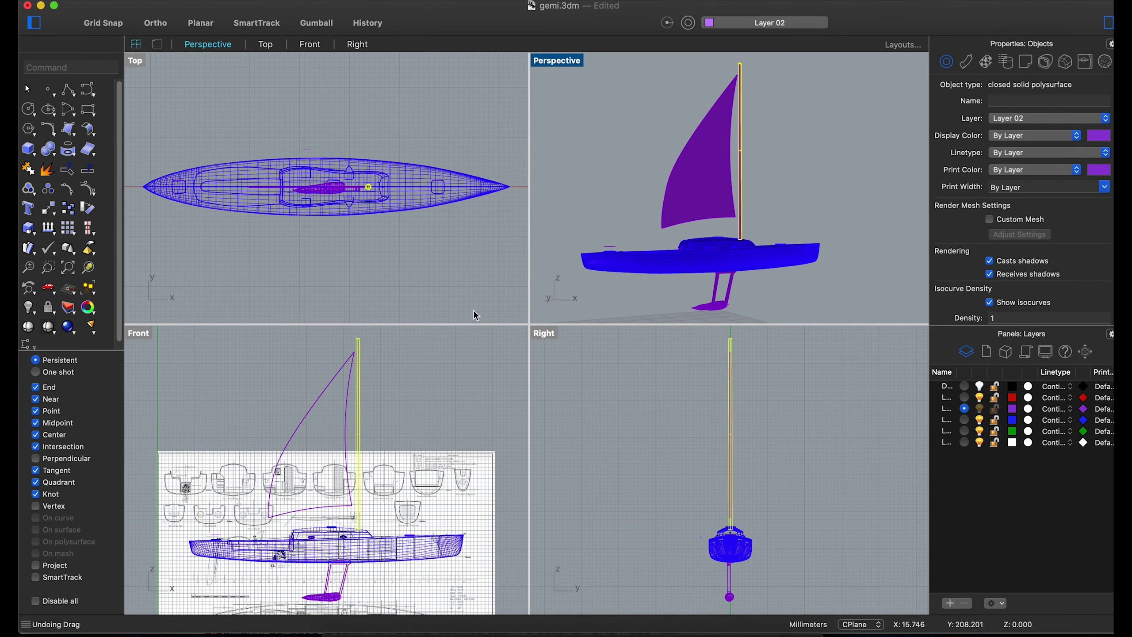
Move the sail solid together with its outline curves forward in the Front view until its head overlaps the mast.
left_click(323, 414)
scroll(352, 399, "up", 5)
left_click_drag(352, 399, 447, 384)
scroll(428, 445, "down", 4)
scroll(401, 521, "up", 5)
left_click_drag(401, 522, 426, 520)
scroll(449, 357, "down", 4)
scroll(449, 357, "up", 5)
Add a small solid sphere, slightly wider than the mast, centred on the mast's top end in the Front view.
left_click(32, 149)
left_click(442, 443)
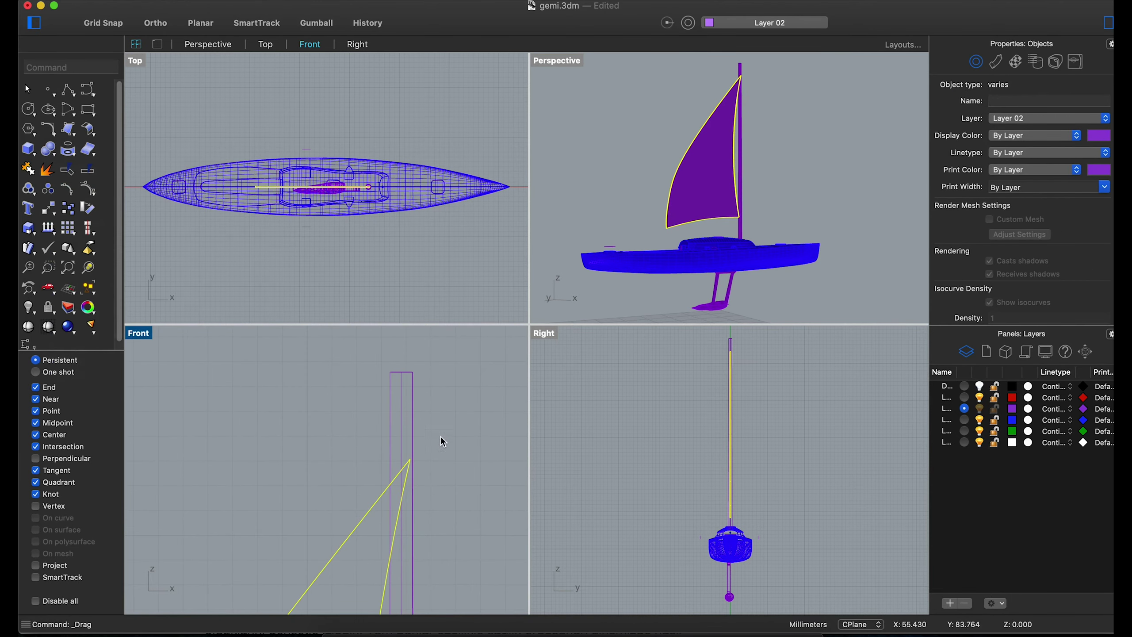
left_click(411, 379)
right_click(412, 379)
key("Escape")
left_click(34, 153)
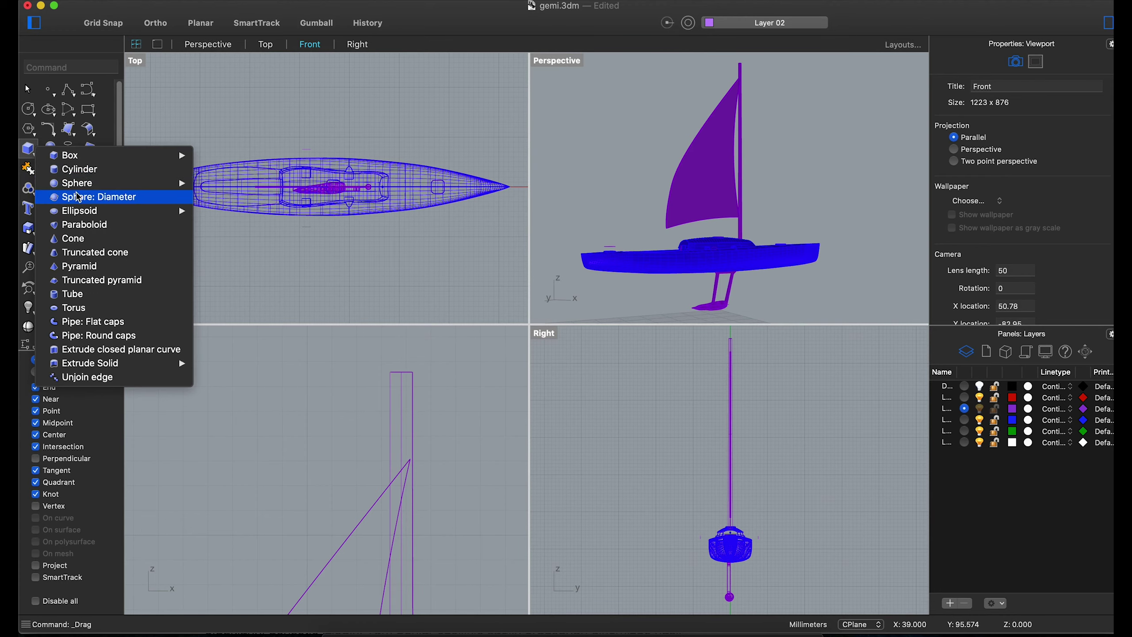
key("Escape")
left_click(33, 153)
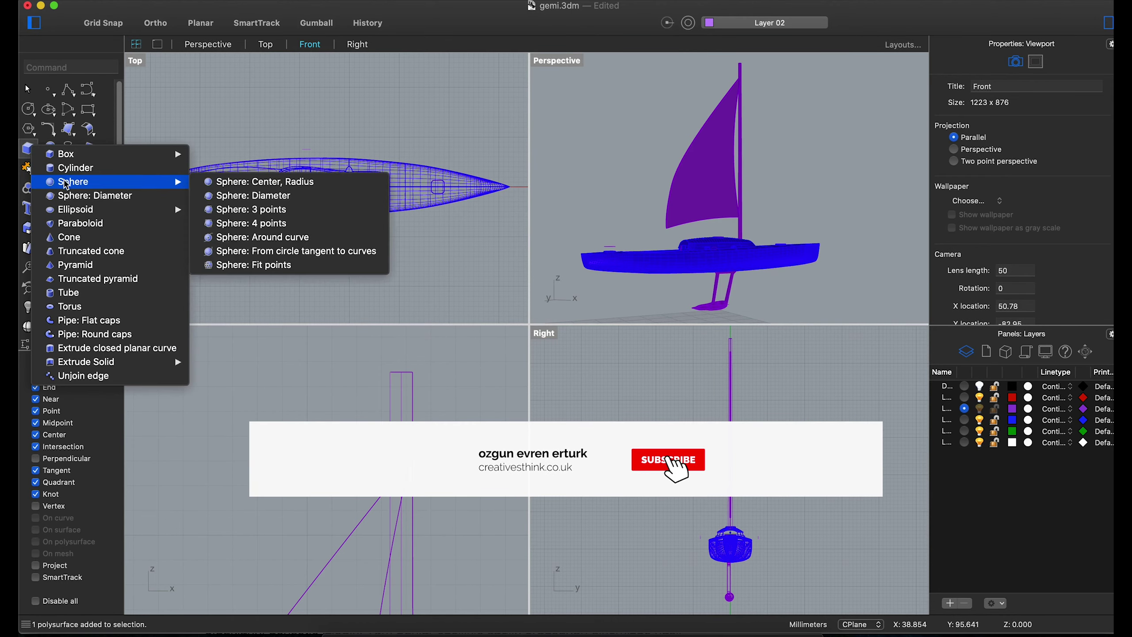
left_click(346, 272)
left_click(401, 372)
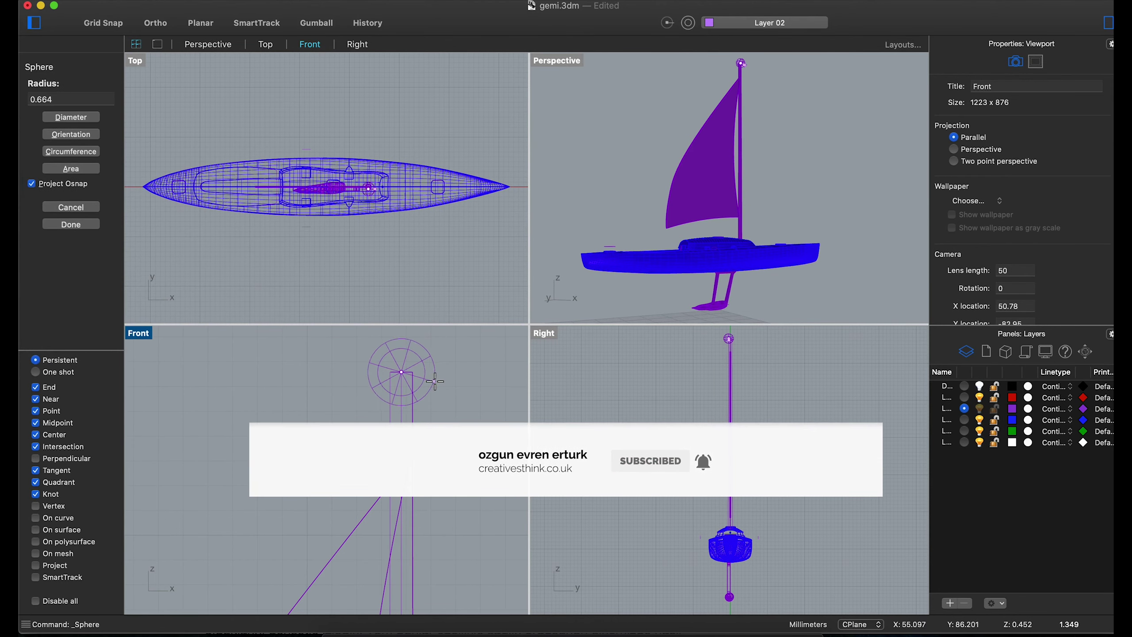
left_click(424, 379)
scroll(645, 389, "down", 3)
scroll(712, 228, "up", 4)
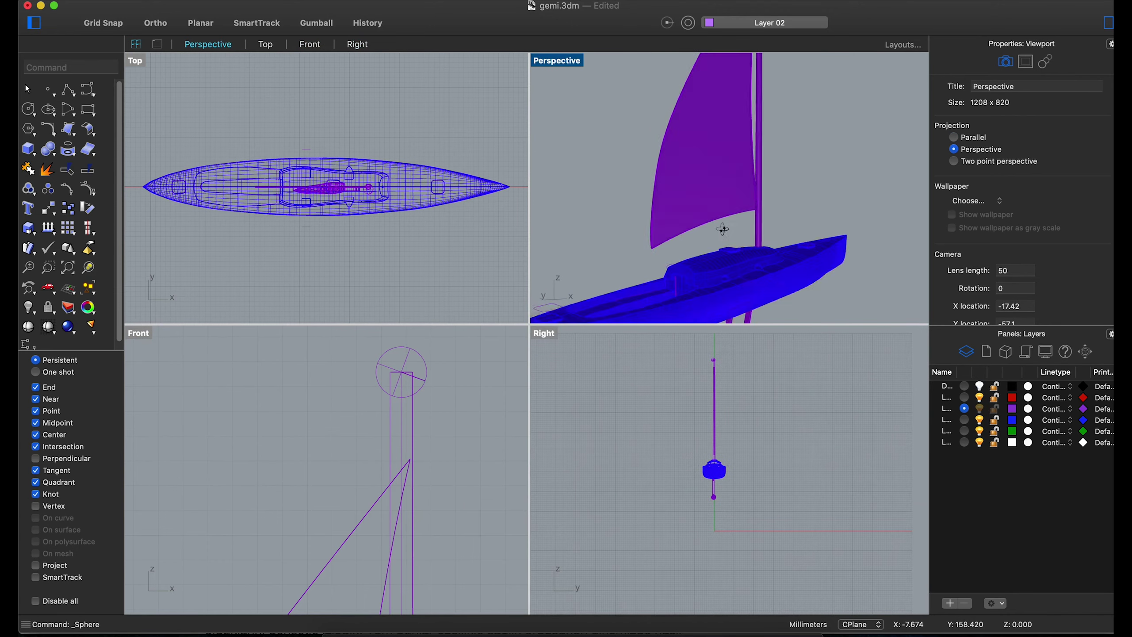
Try to flow a copy of the sail along a curve, defining a base line from the mast.
left_click(730, 214)
left_click(88, 213)
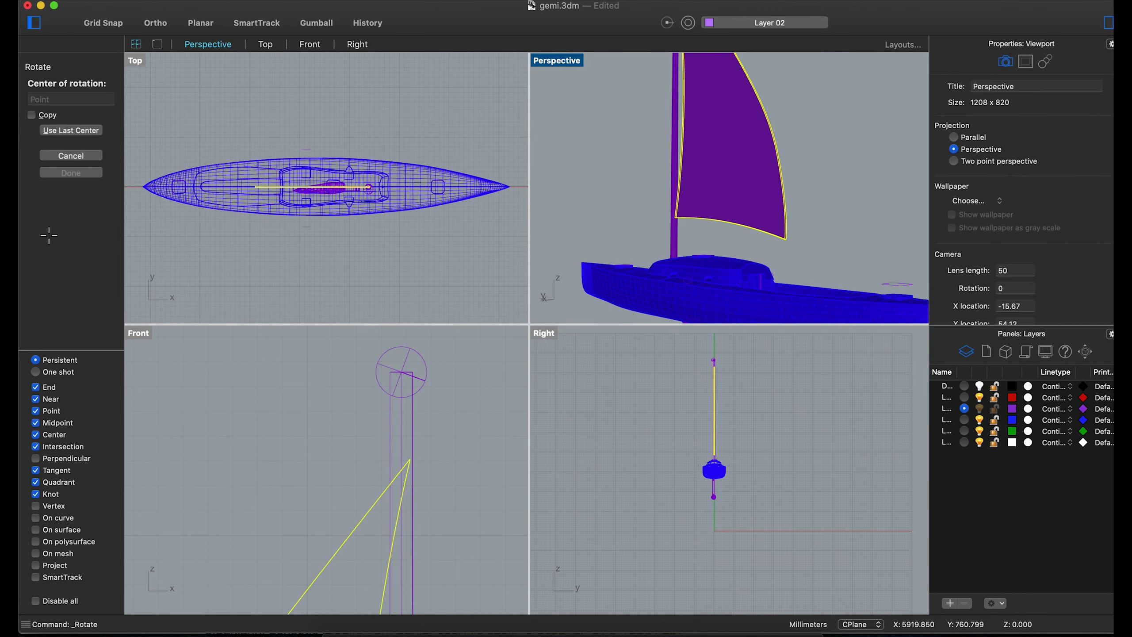
left_click(88, 213)
left_click(79, 351)
left_click(71, 165)
scroll(312, 188, "down", 3)
left_click(276, 192)
left_click(281, 199)
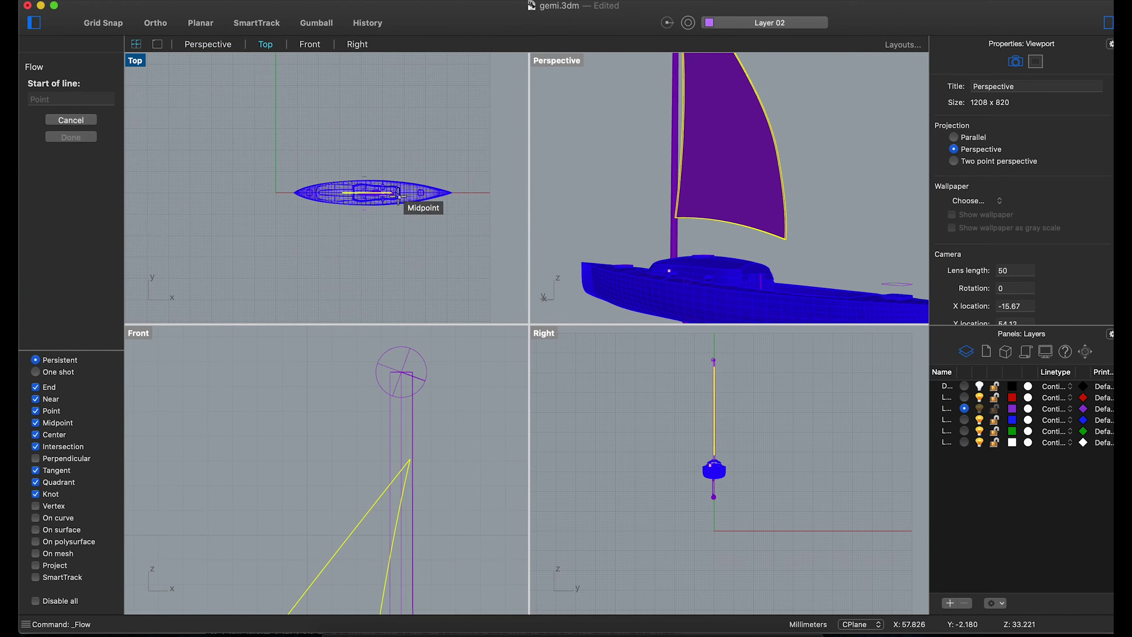
left_click(250, 189)
right_click(393, 180)
left_click(399, 191)
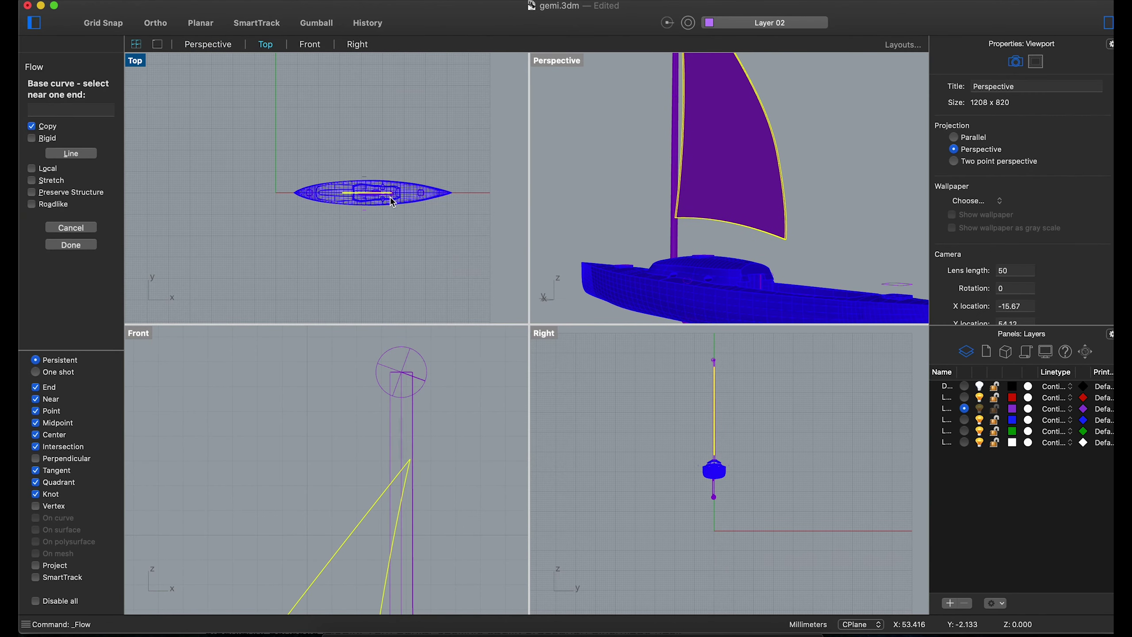
left_click(405, 455)
scroll(404, 455, "down", 2)
left_click(244, 209)
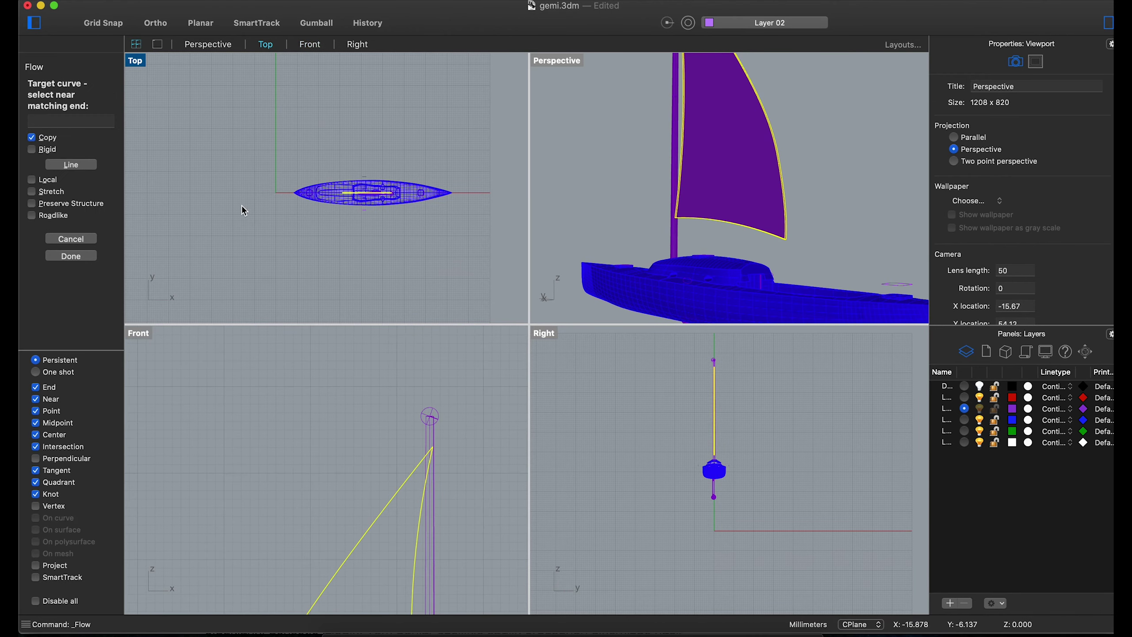
Try a straight target line from the mast past the stern for the sail's flow, and undo the flow.
key("l")
key("Return")
left_click(391, 195)
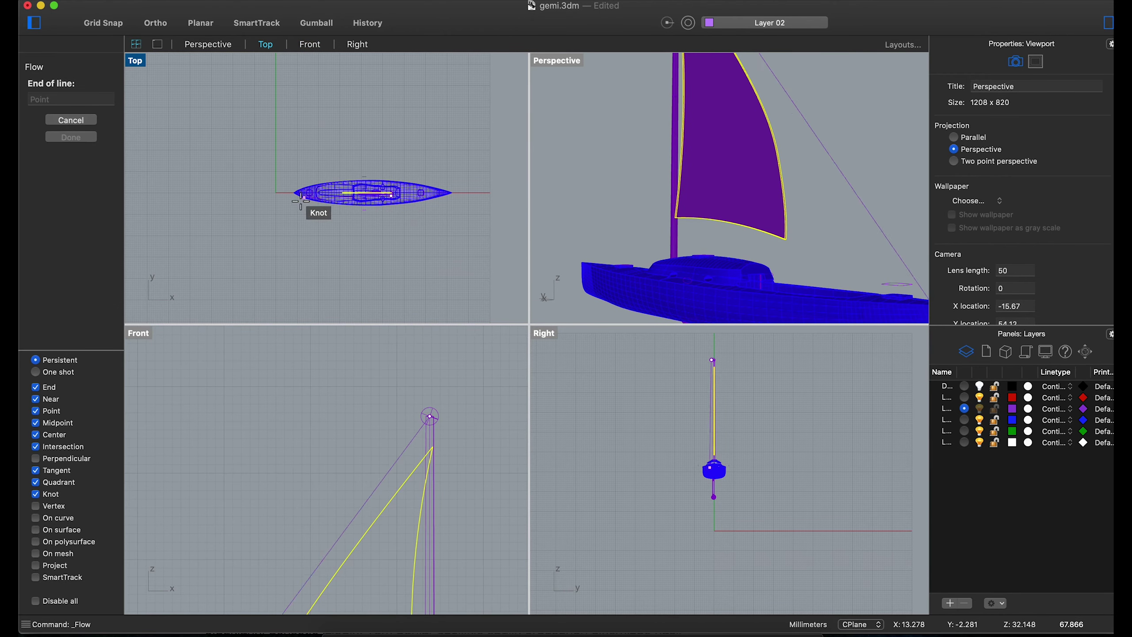
left_click(261, 193)
scroll(644, 209, "down", 3)
right_click(393, 180)
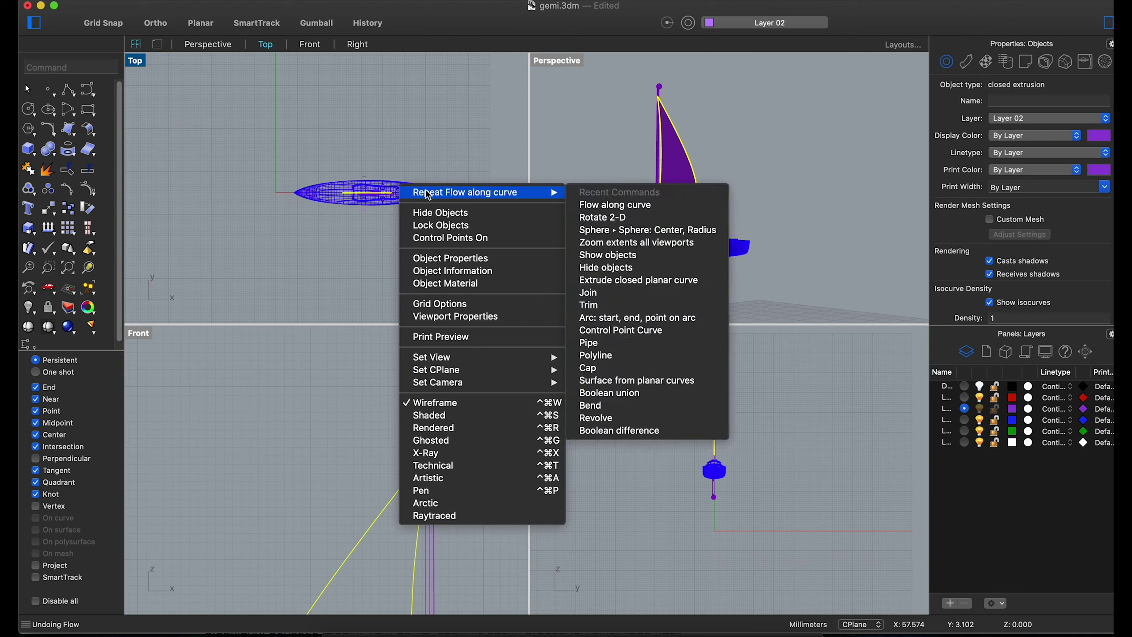
Try flowing the sail again with a base line down the mast in the Front view and a target line in the Top view.
left_click(423, 193)
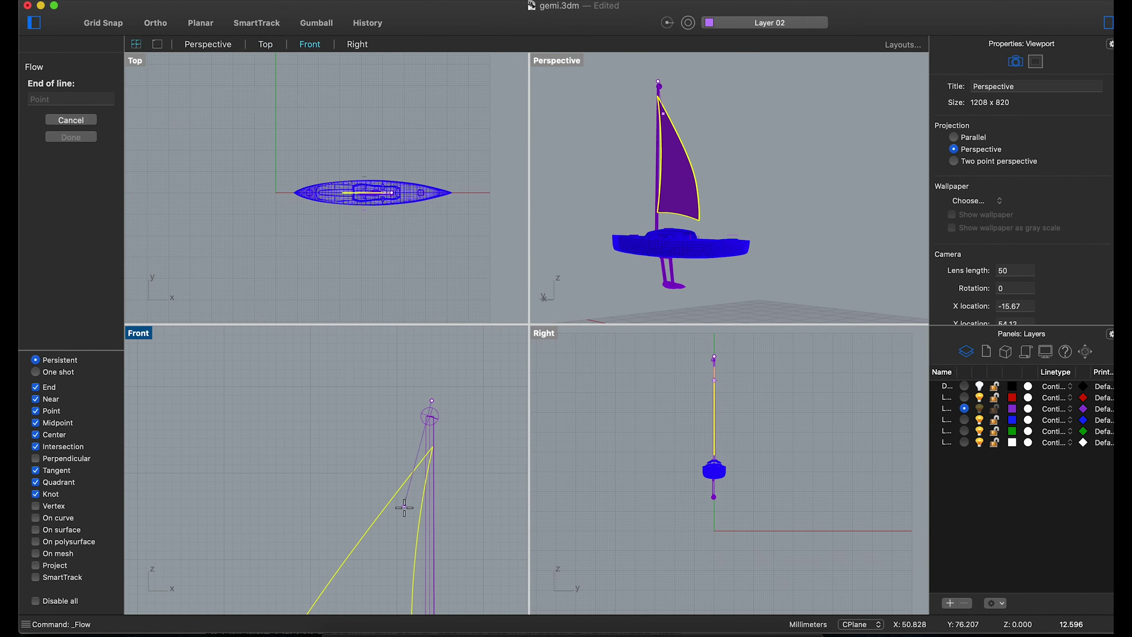
left_click(427, 527)
key("l")
key("Return")
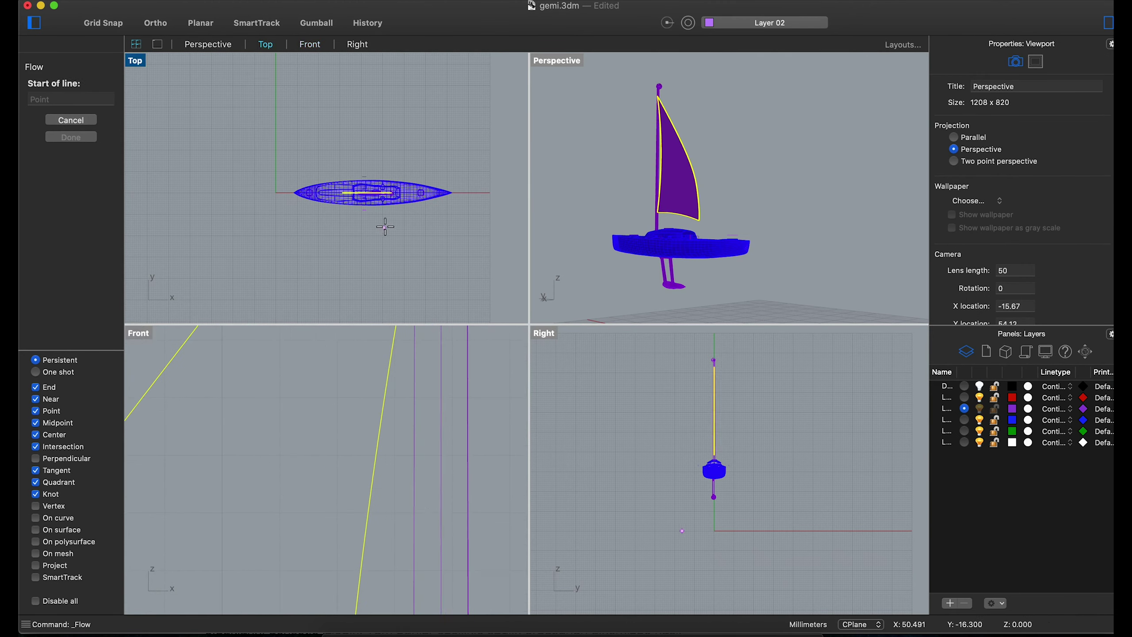
left_click(379, 226)
left_click(278, 227)
Bend the sail in the Top view with a straight spine running from the mast past the stern.
scroll(303, 225, "down", 3)
left_click(29, 248)
left_click(58, 324)
left_click(180, 362)
left_click(210, 379)
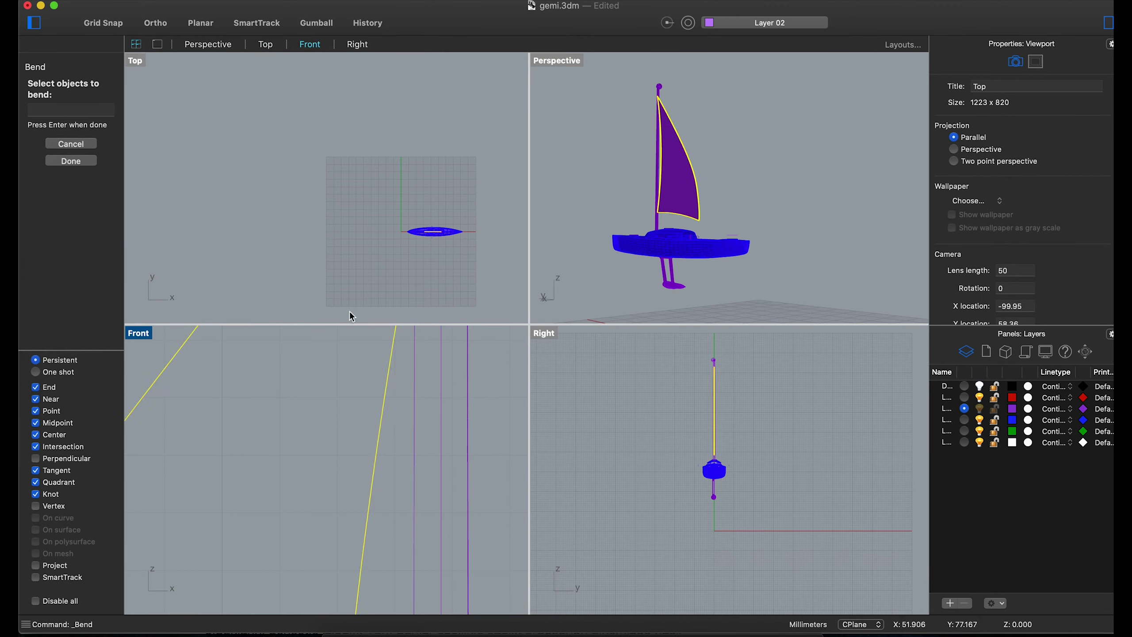
left_click(443, 231)
left_click(365, 231)
key("Escape")
scroll(437, 230, "up", 5)
Bend the sail again in the Top view, with the spine running from its middle to beyond the stern.
right_click(436, 230)
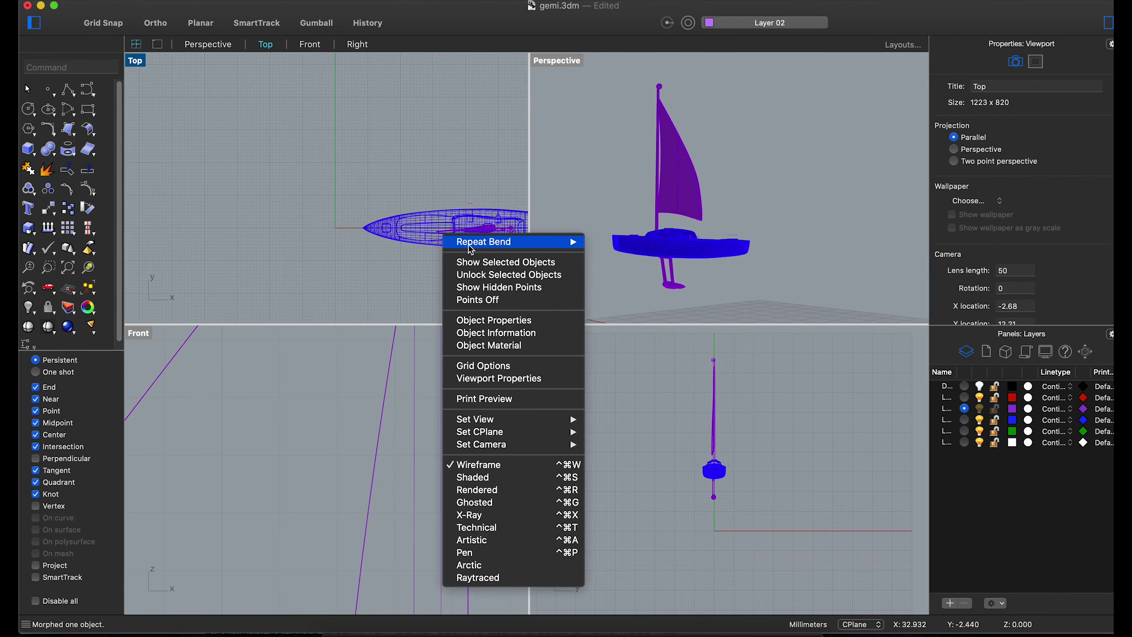
left_click(483, 236)
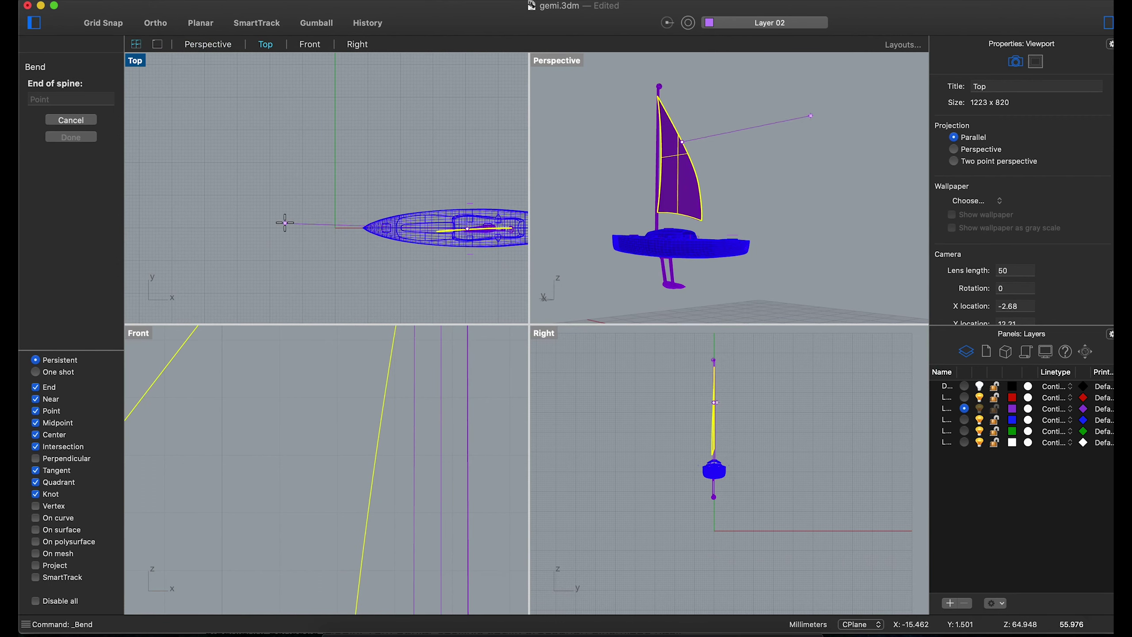
left_click(298, 220)
left_click(312, 174)
right_click_drag(702, 167, 754, 102)
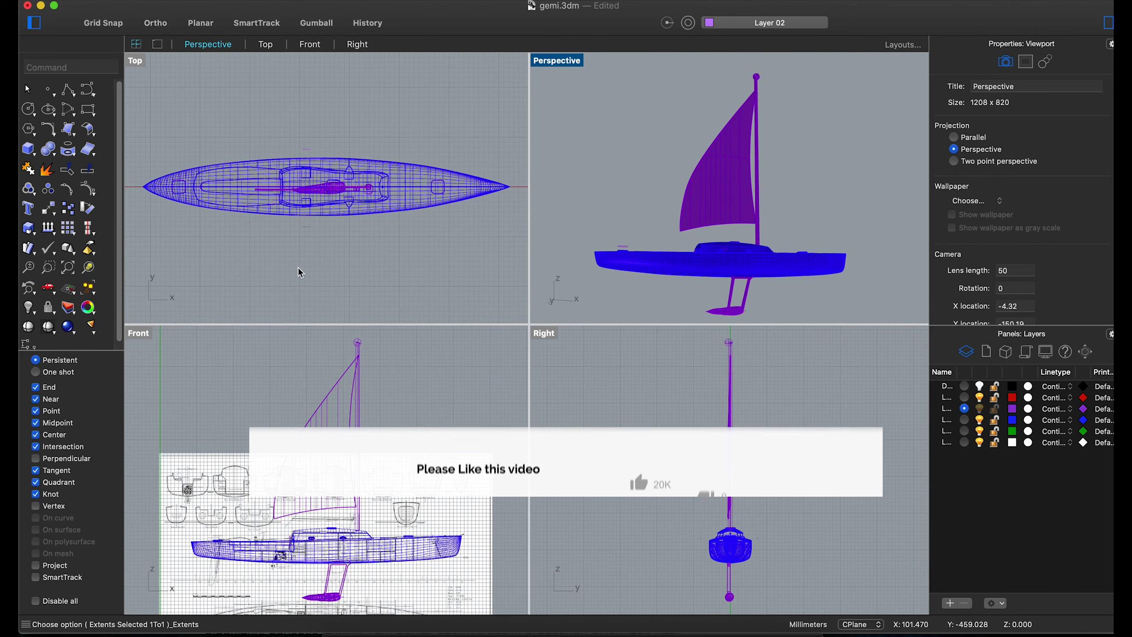